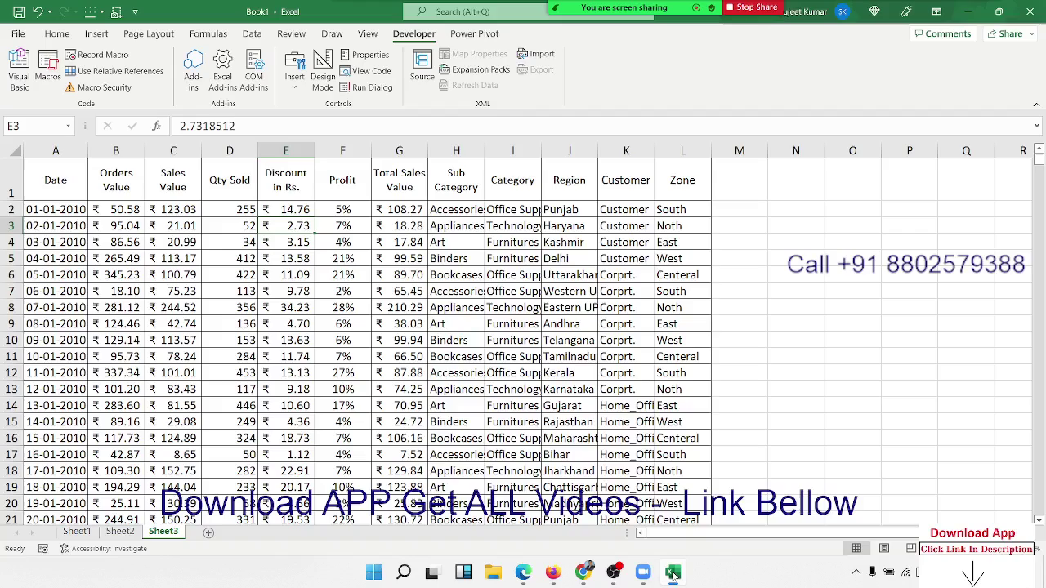
Select a couple of cells in the Sheet3 sales table, then switch to the empty Sheet2
click(523, 404)
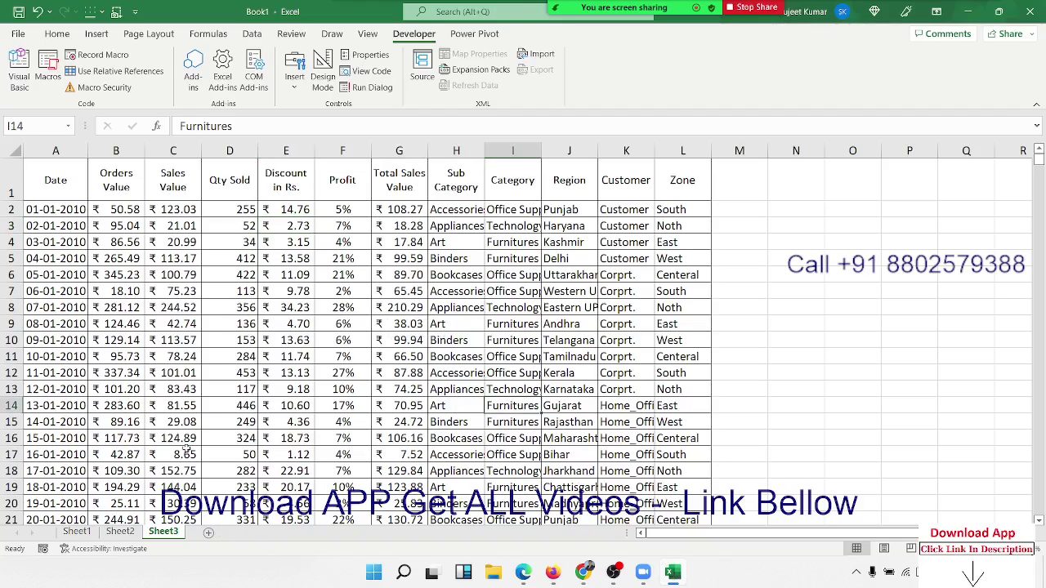
click(149, 214)
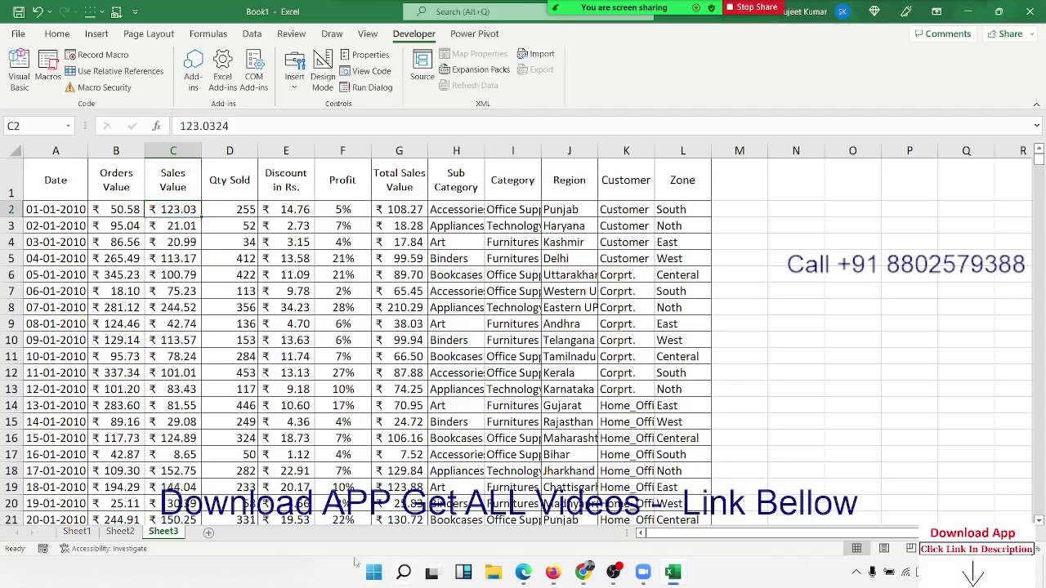
click(123, 532)
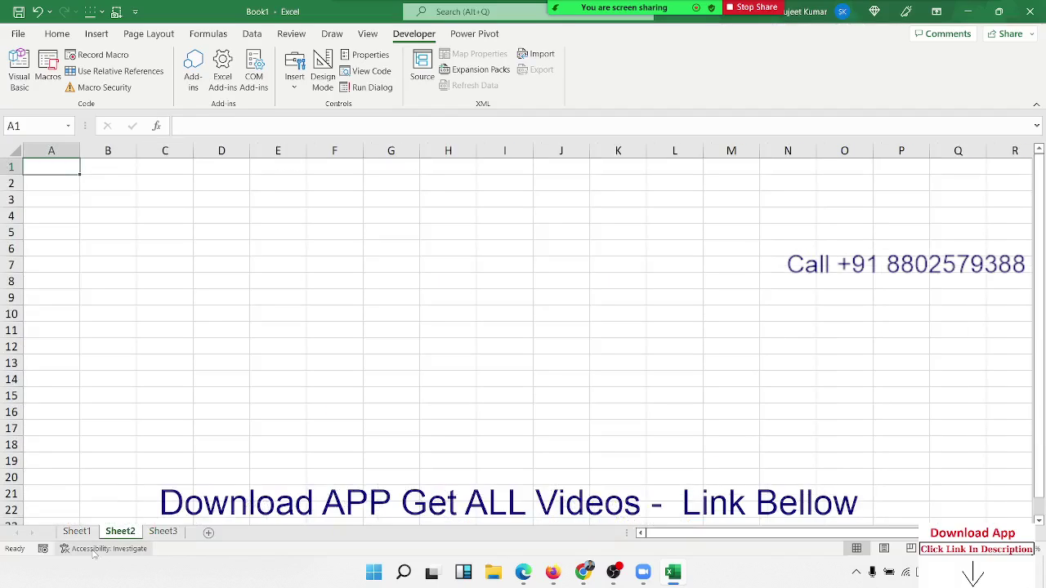
Record Macro1 entering 'Om' into H1, then open Macro1's code in the VBA editor
click(43, 548)
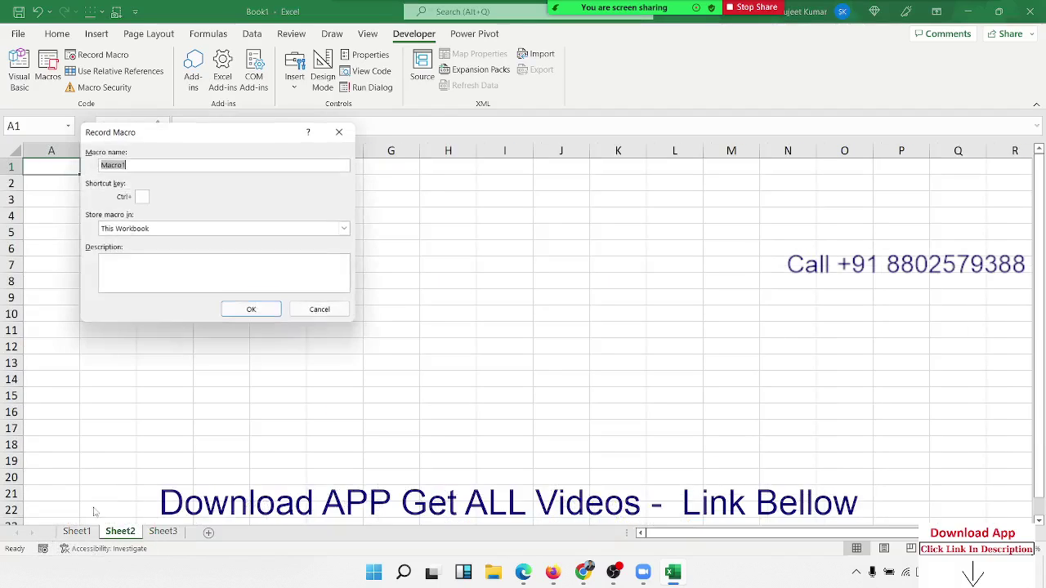
click(251, 309)
click(461, 162)
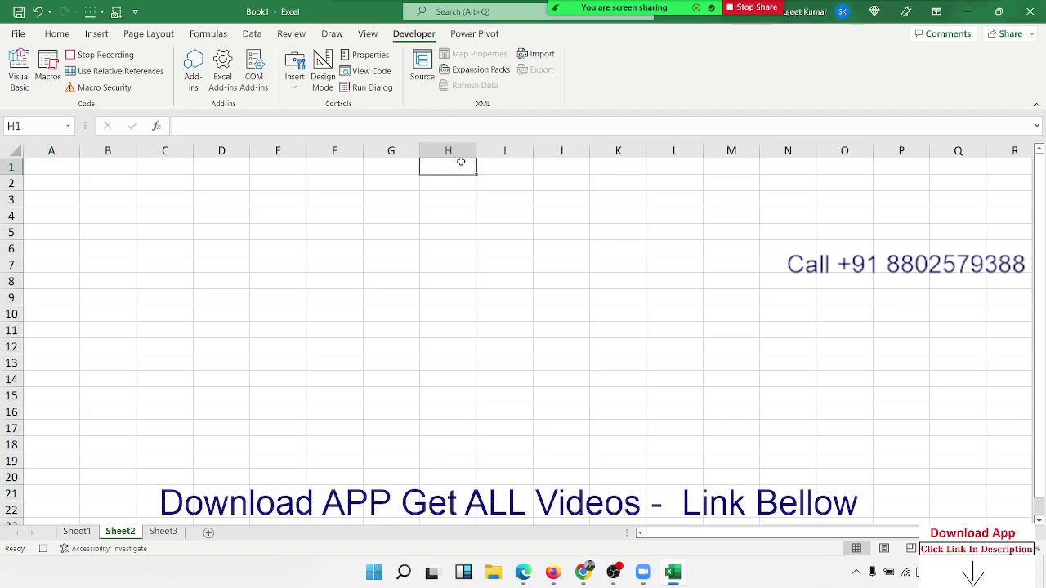
text(Om)
key(Return)
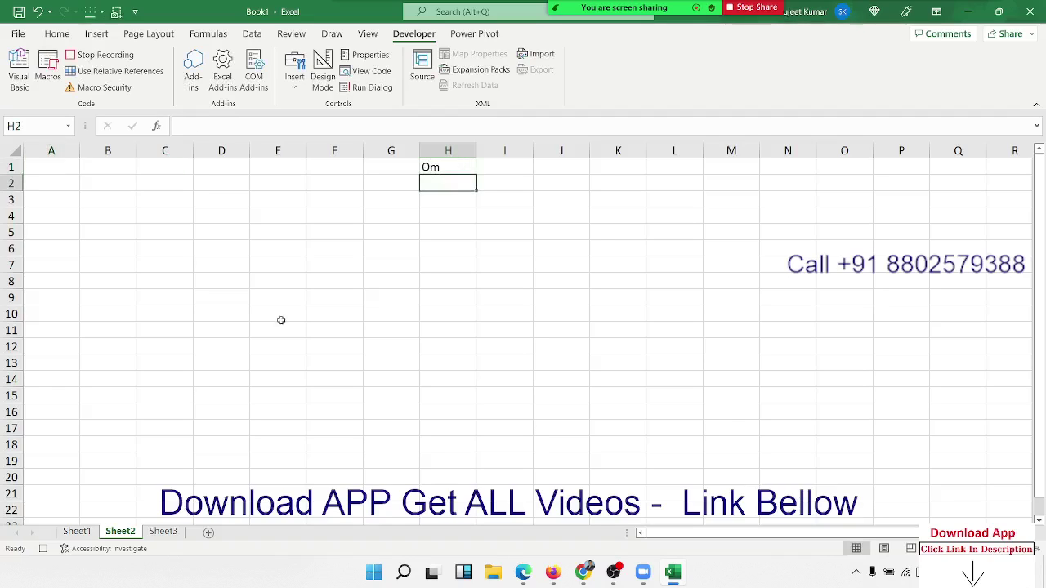
click(42, 548)
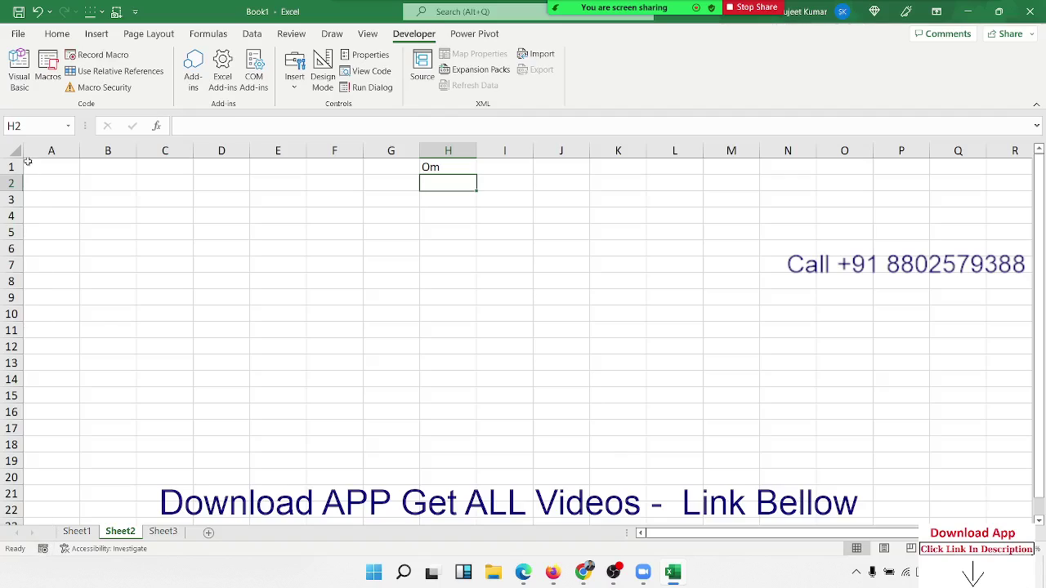
click(47, 69)
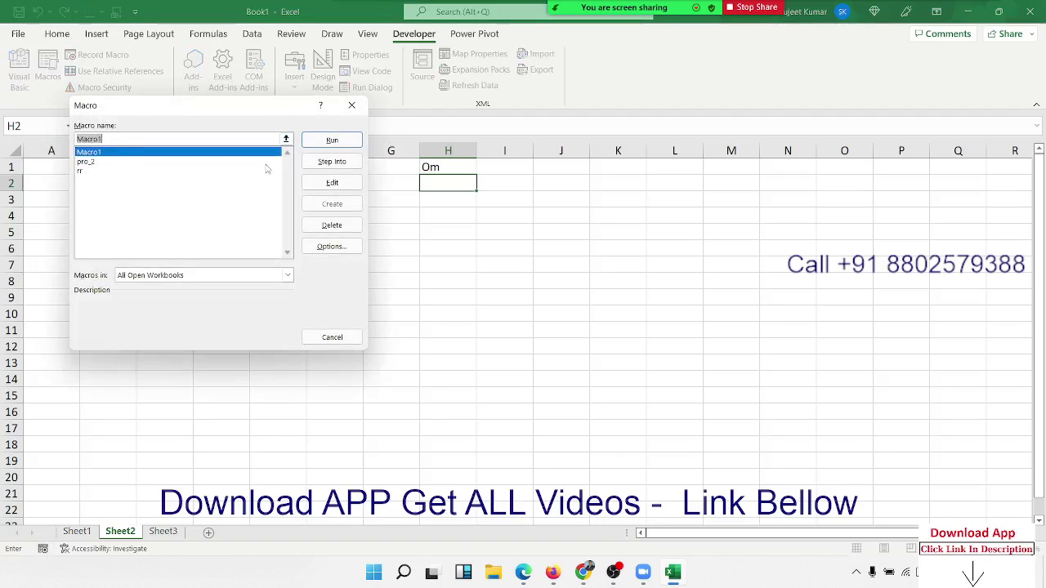
click(314, 184)
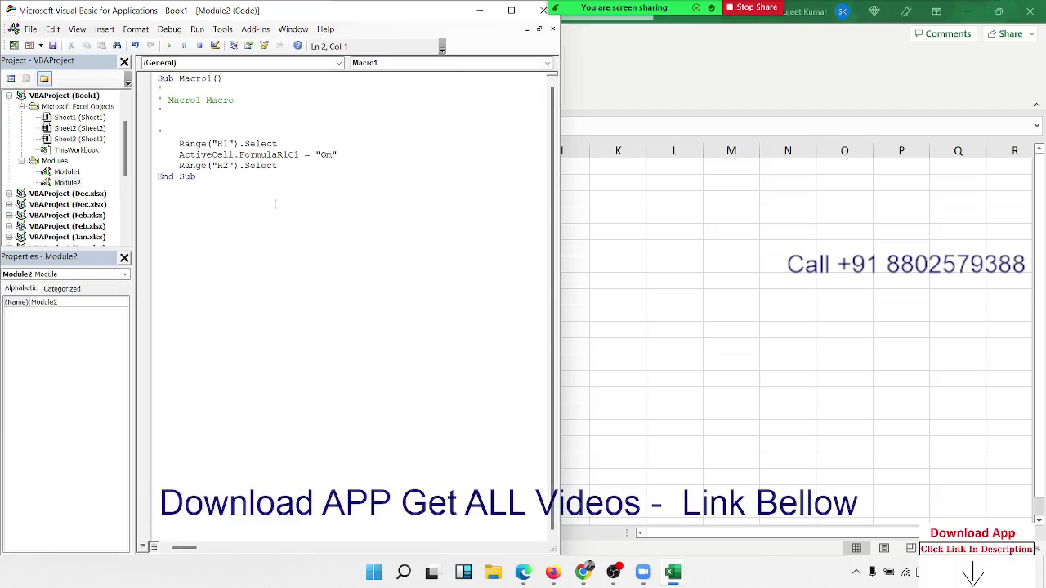
Select all of Macro1's recorded code in the editor to review it
key(ctrl+a)
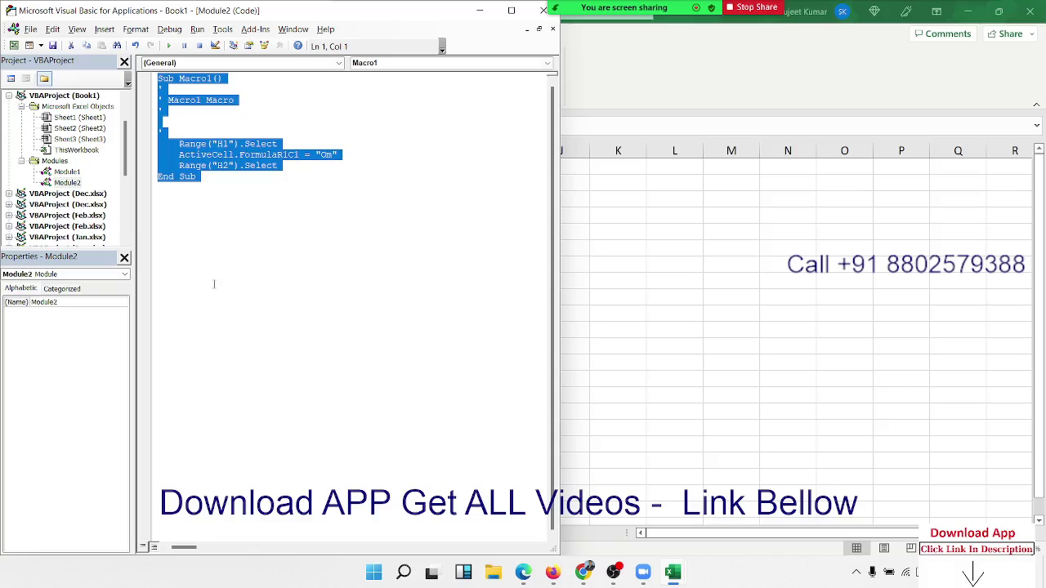
Record Macro2 copying D7 and paste-special values only into H7, then view it in VBA
click(609, 366)
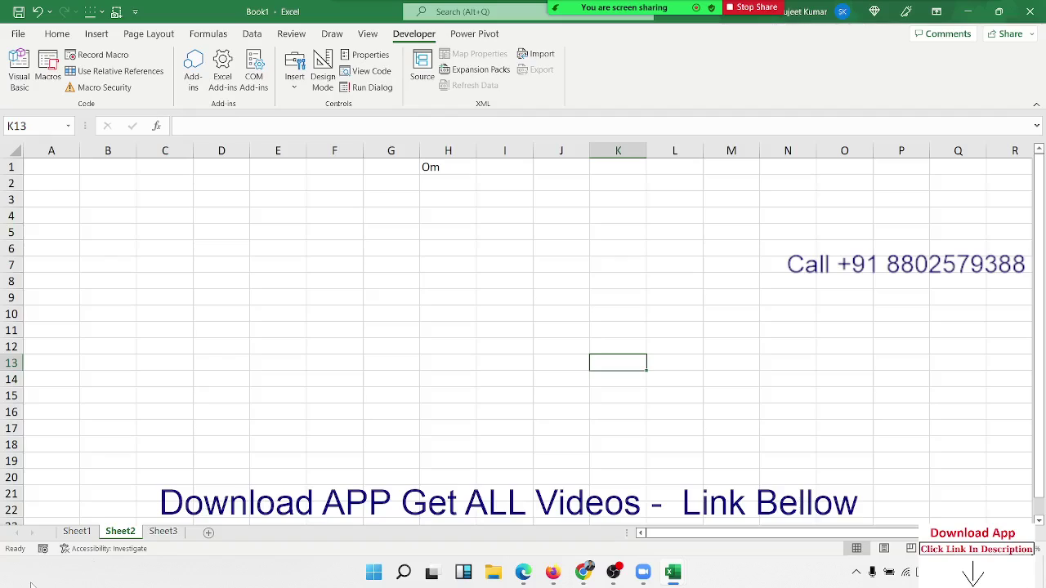
click(43, 548)
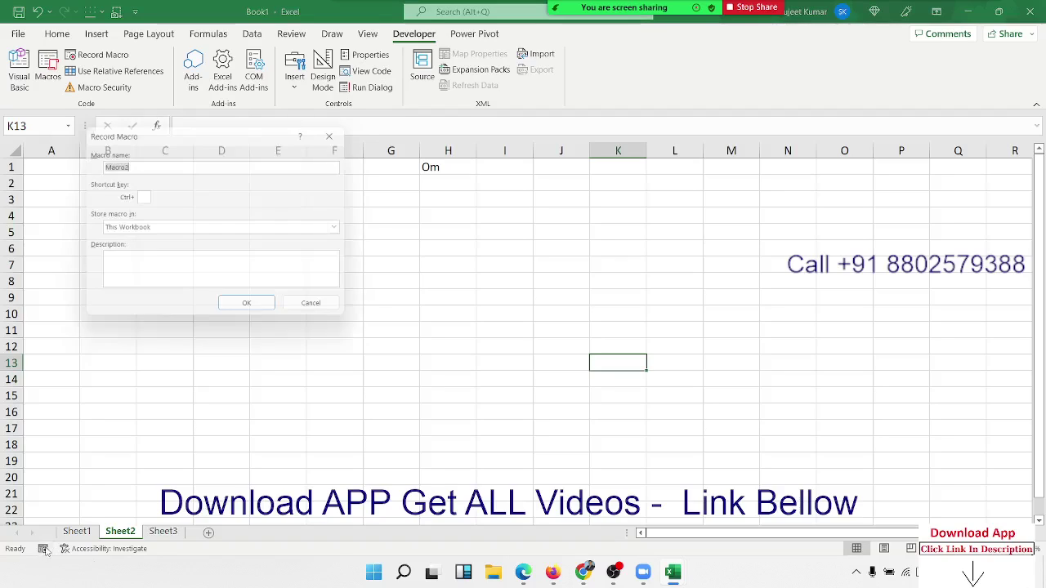
click(268, 305)
click(238, 259)
key(ctrl+c)
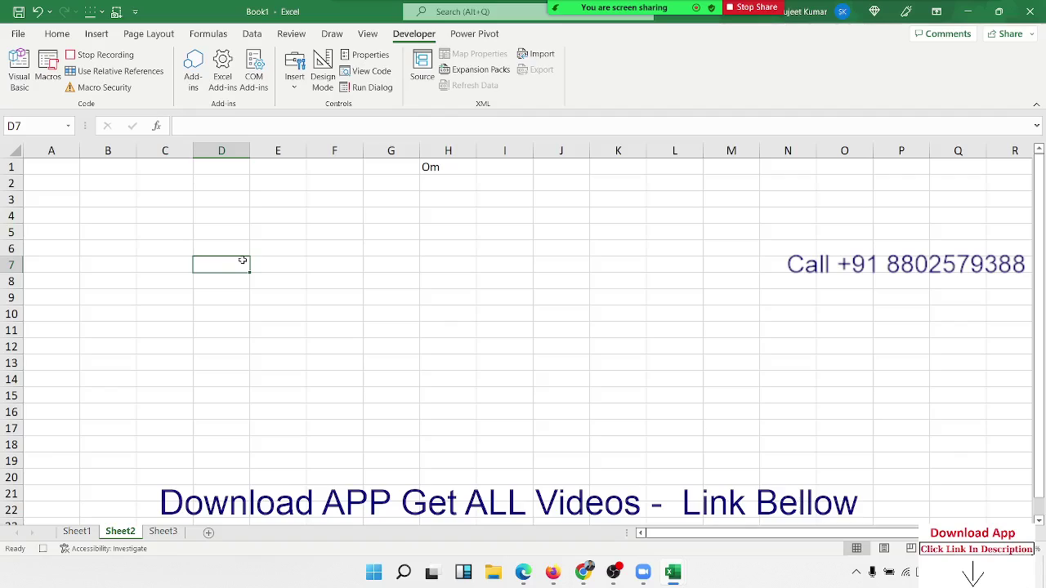
right_click(468, 259)
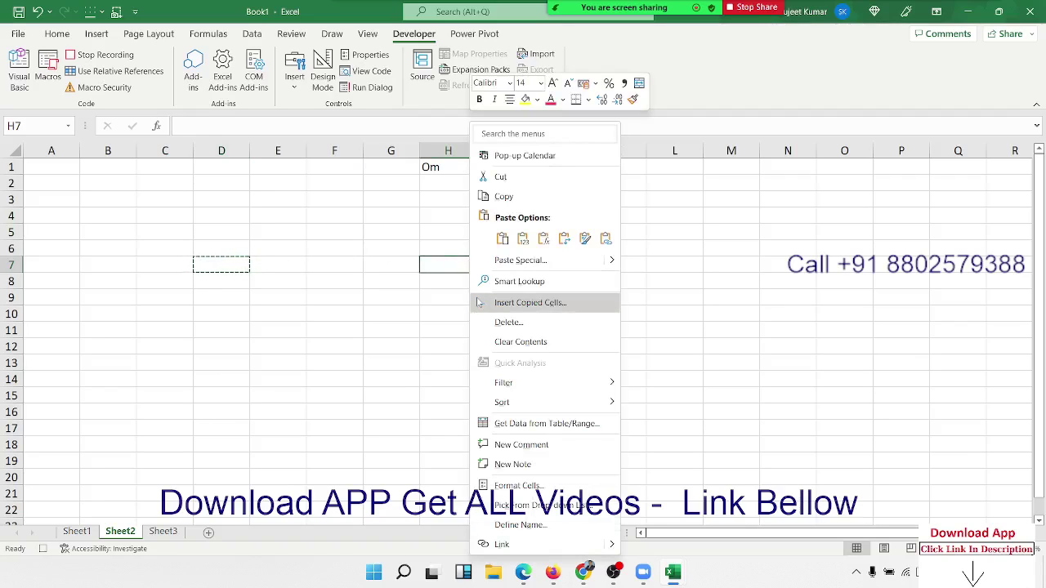
click(508, 262)
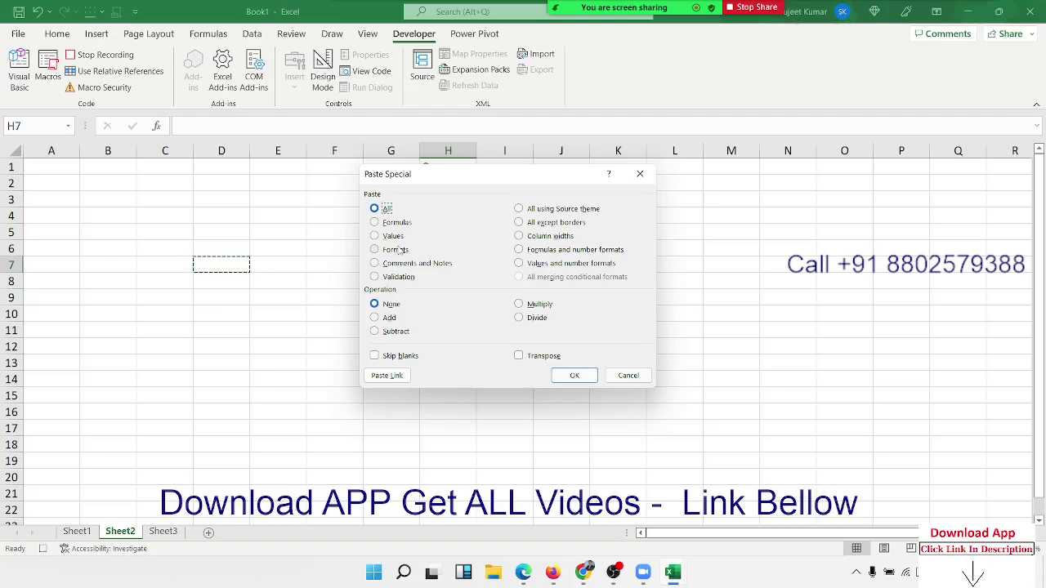
click(390, 237)
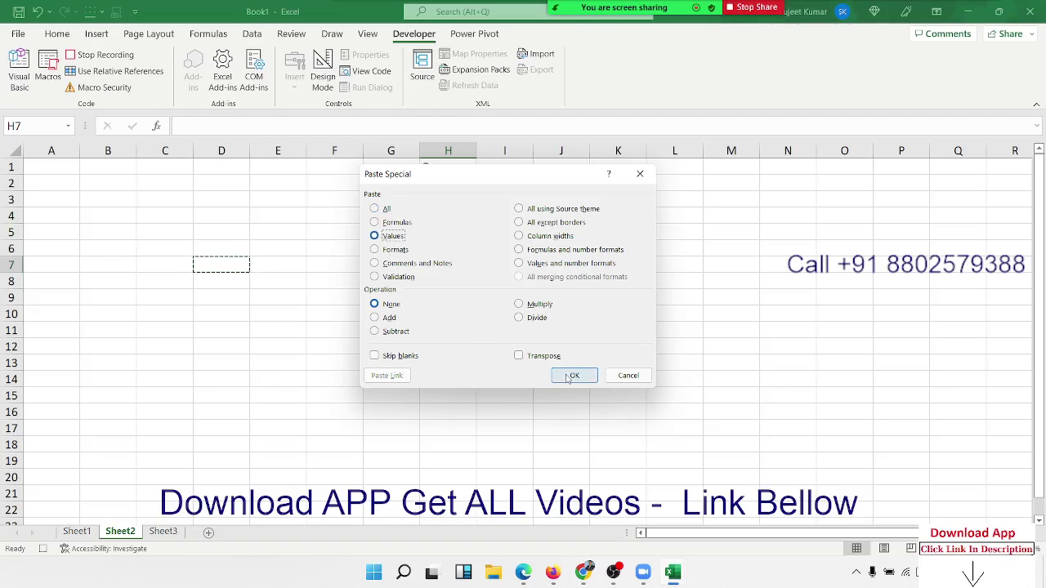
click(567, 377)
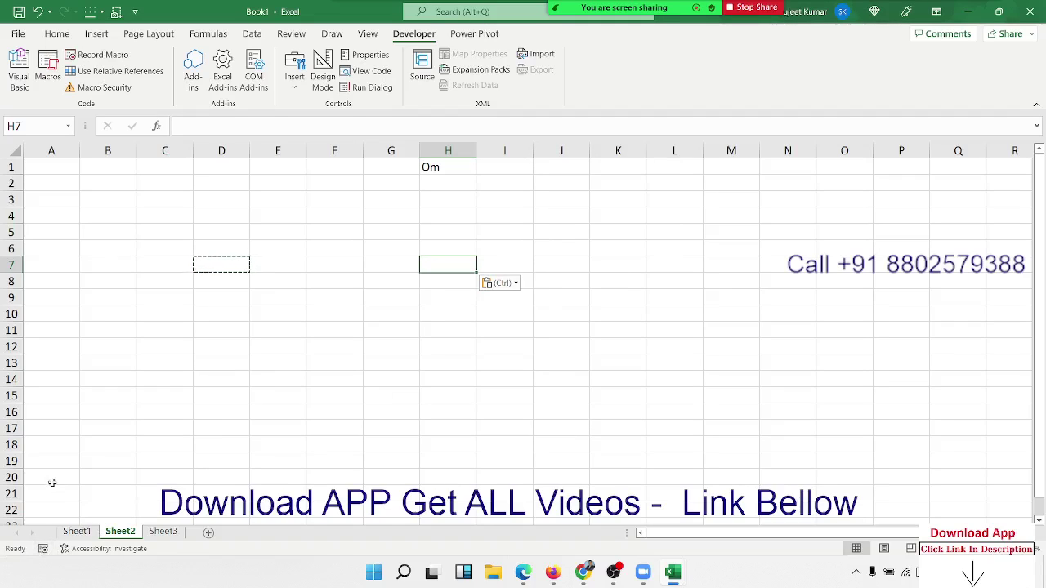
key(alt+Tab)
Highlight Macro2's PasteSpecial and Selection.Copy lines, then go back to the Excel sheet
double_click(234, 285)
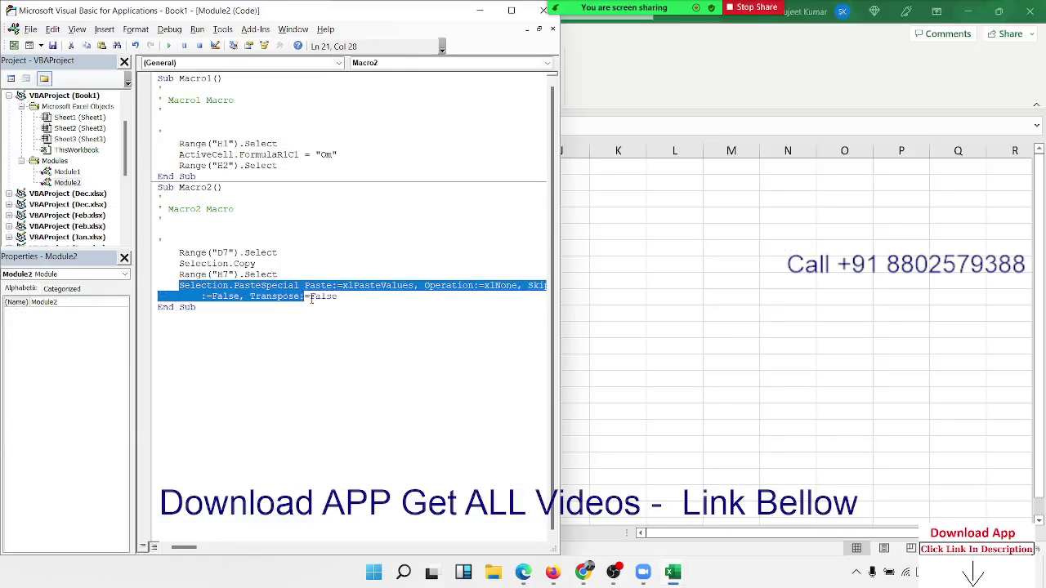
drag(179, 285, 196, 307)
drag(176, 263, 206, 276)
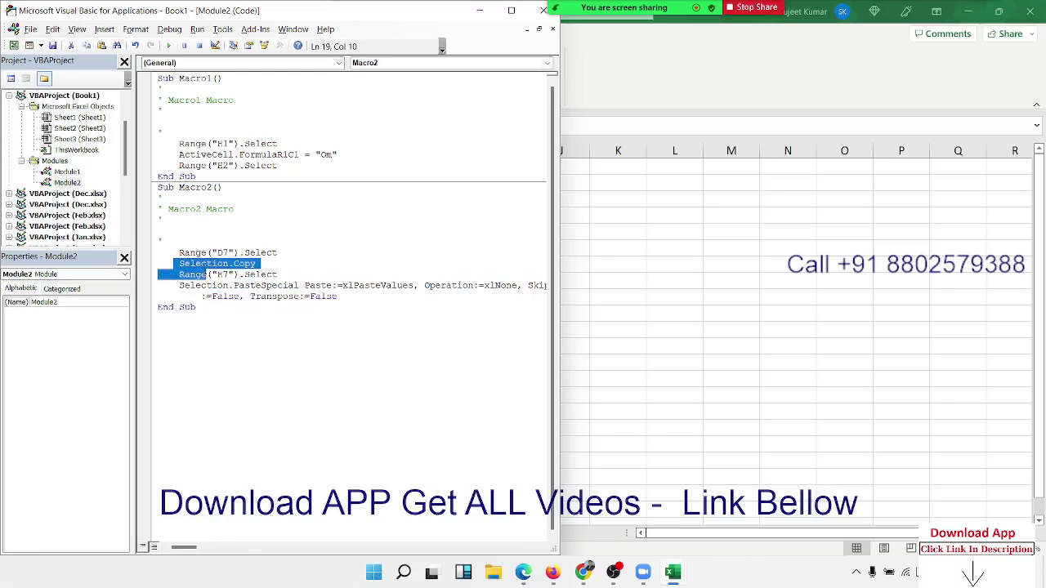
click(618, 266)
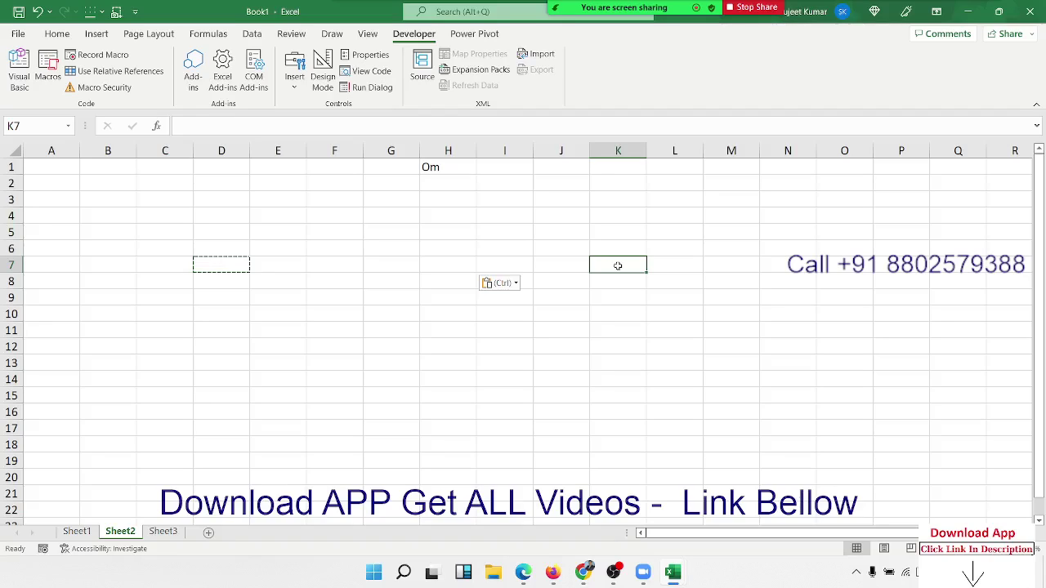
Switch to Sheet3 with its table of dates, order values and regions
click(155, 535)
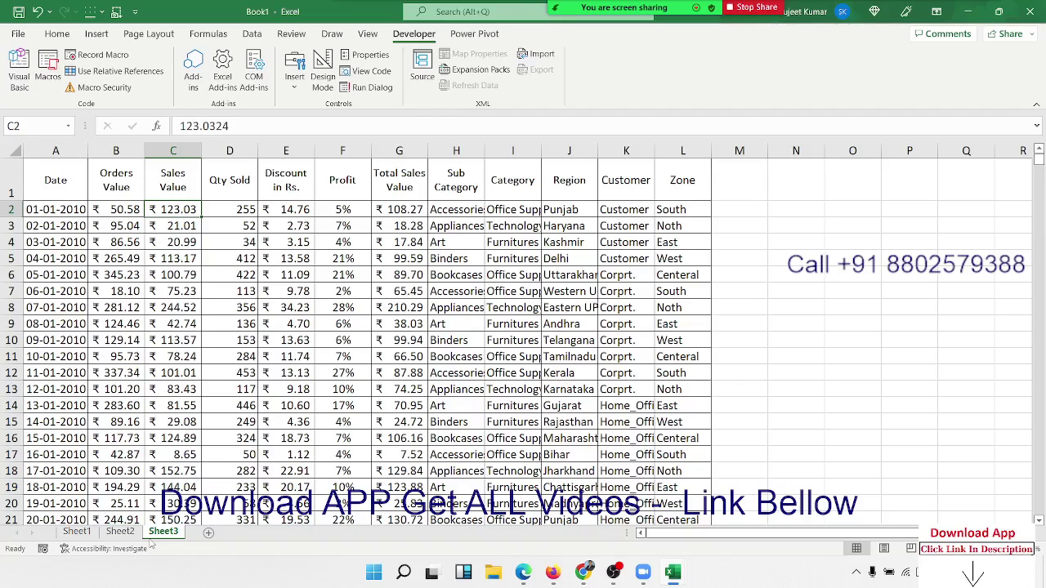
Select a few sales-table cells and bring up Record Macro, which proposes the name Macro3
click(707, 262)
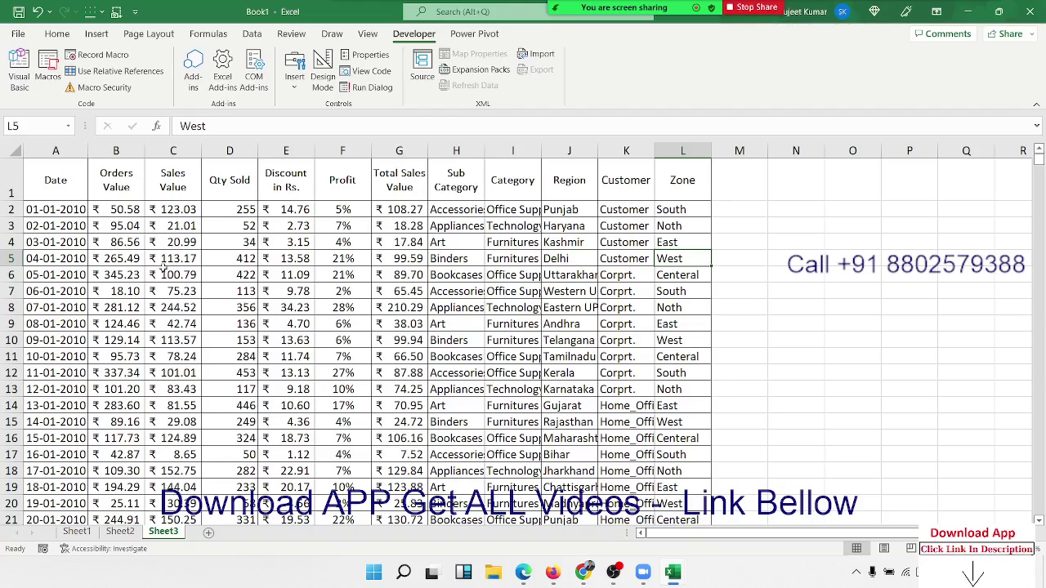
click(364, 286)
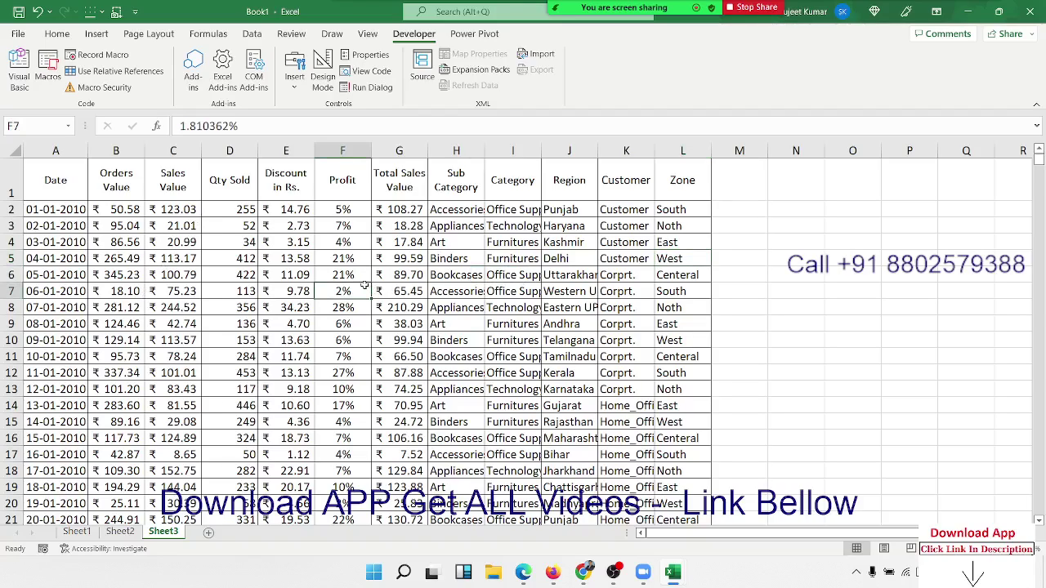
click(54, 241)
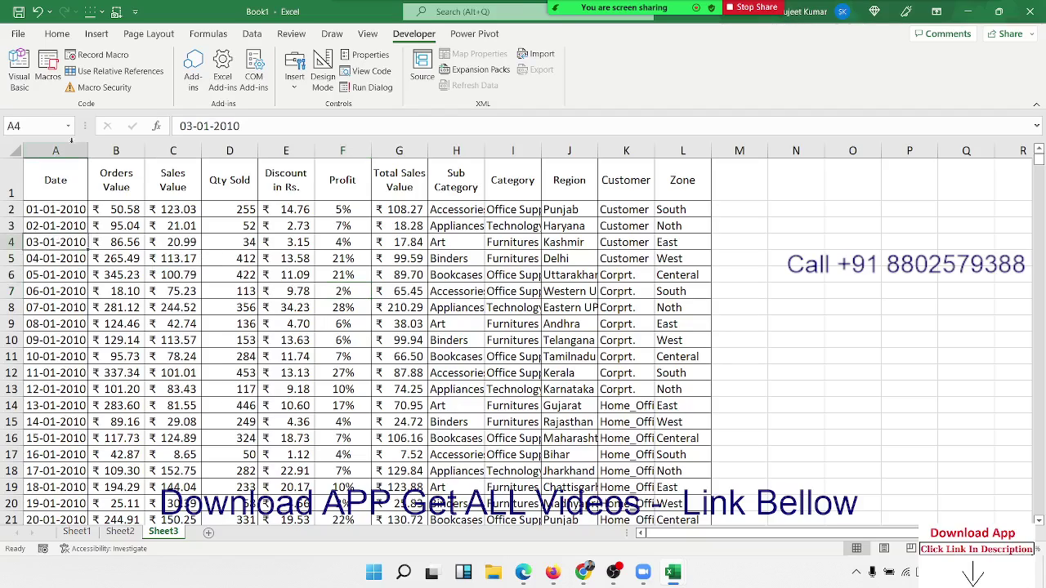
click(98, 54)
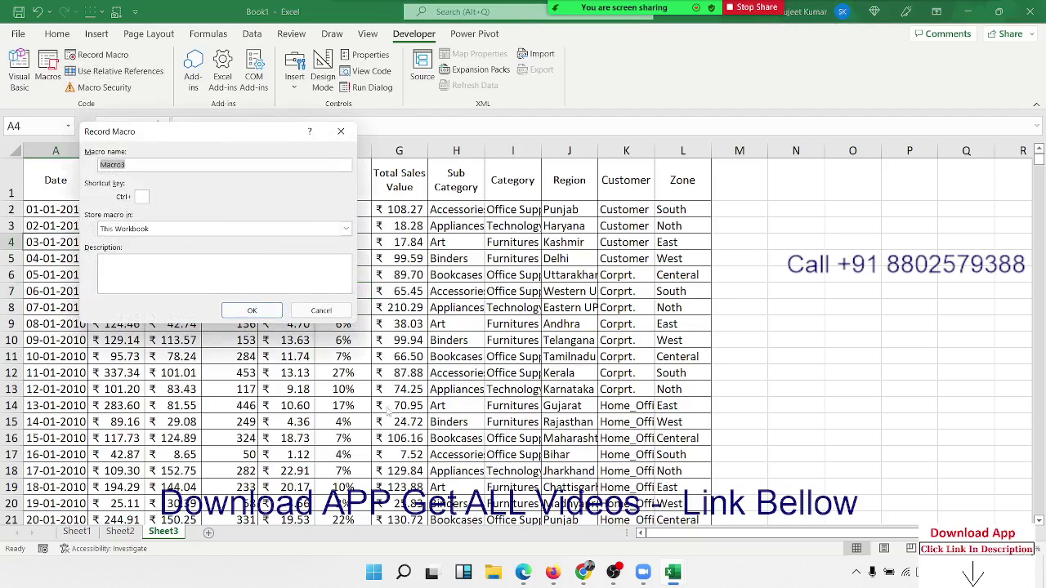
Start recording Macro3 and select the Date header cell A1
click(255, 311)
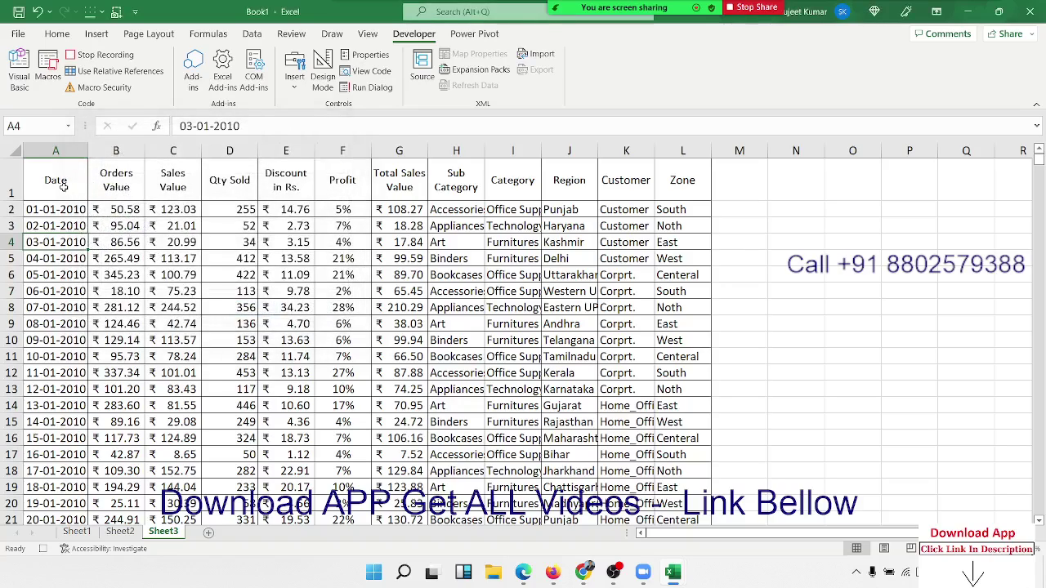
click(62, 186)
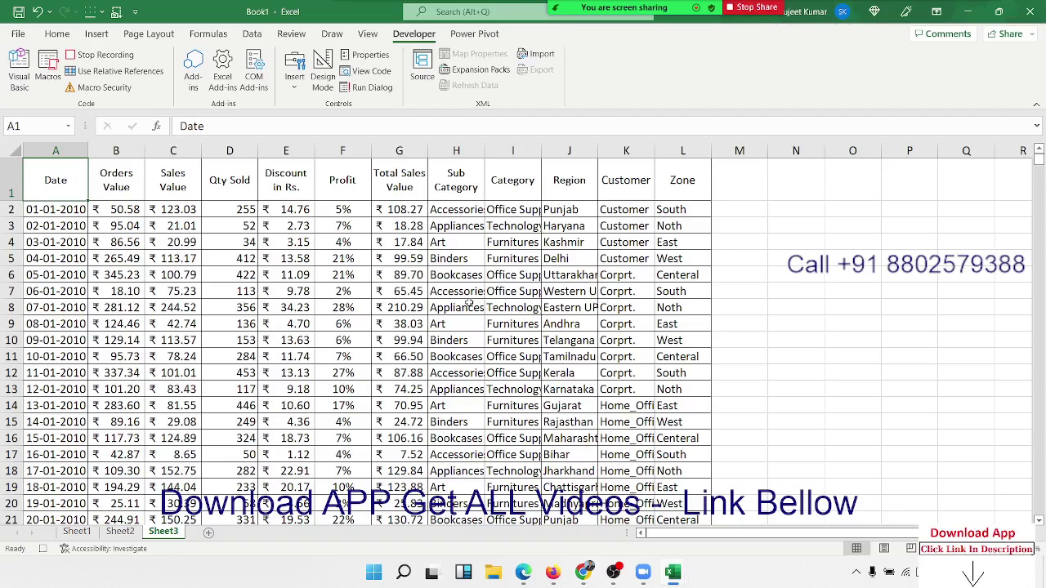
Turn on header filters and filter the Zone column to show only Centeral
key(ctrl+shift+l)
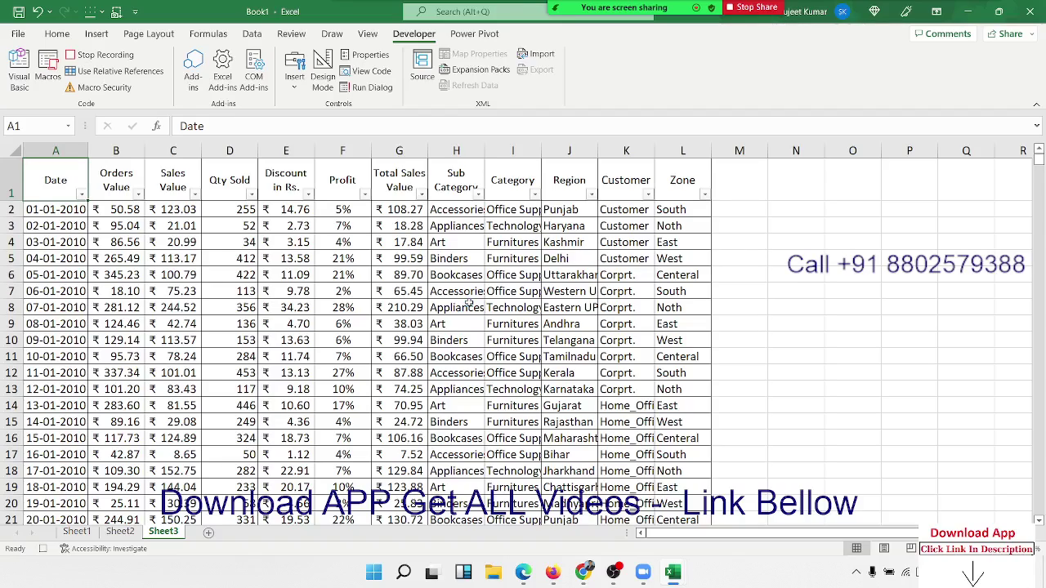
click(705, 195)
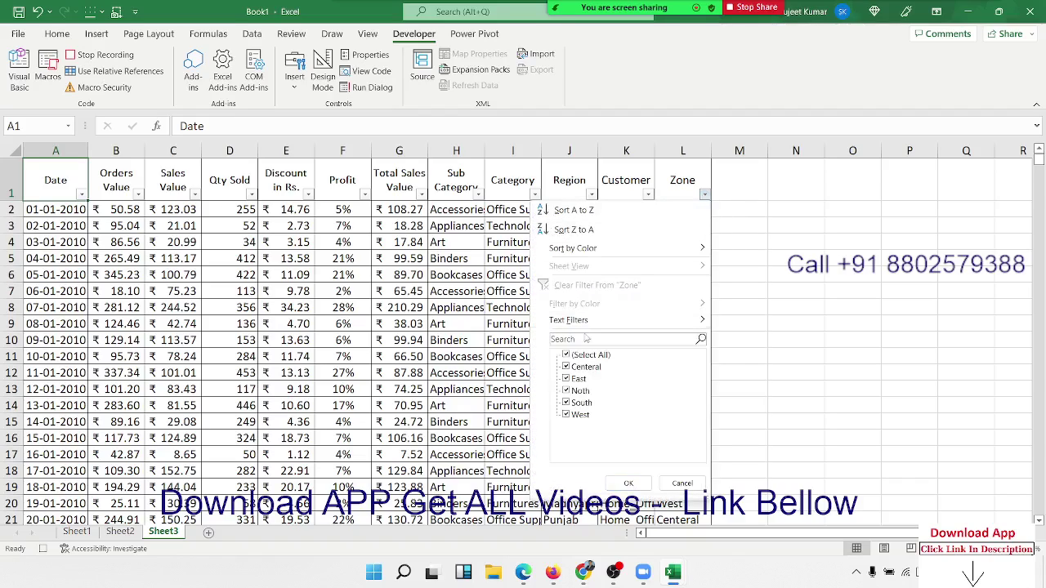
click(566, 354)
click(566, 367)
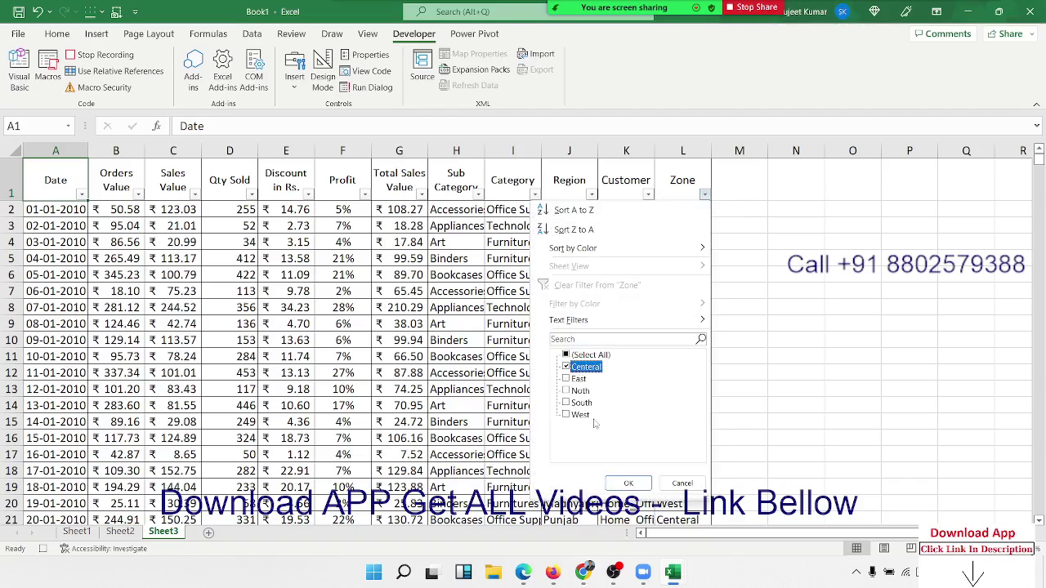
click(626, 483)
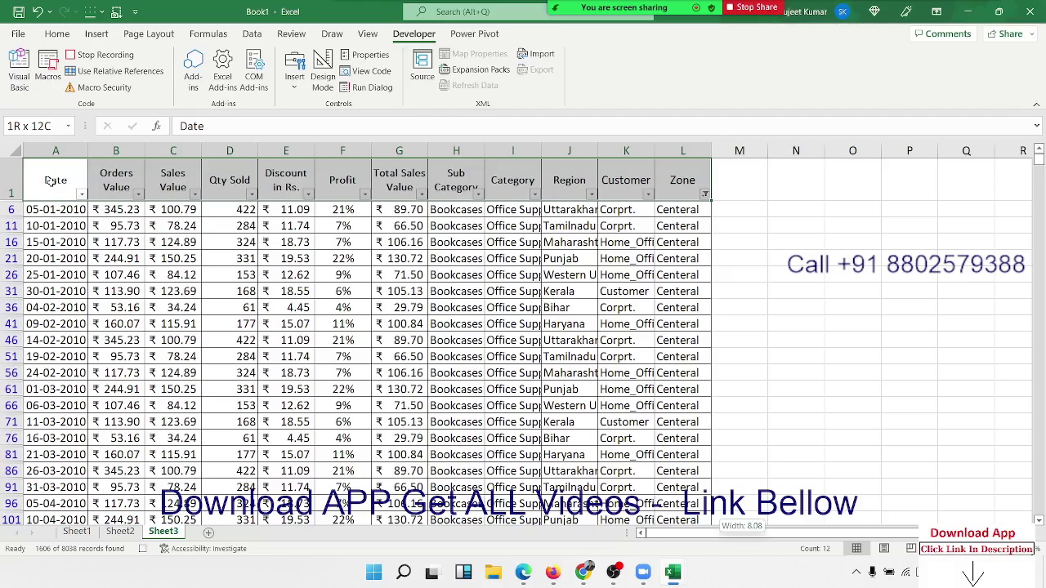
Select the table from A1 to column L's last row and copy only visible cells via Go To Special
mouse_move(50, 182)
mouse_down()
mouse_move(719, 522)
mouse_move(717, 513)
mouse_up()
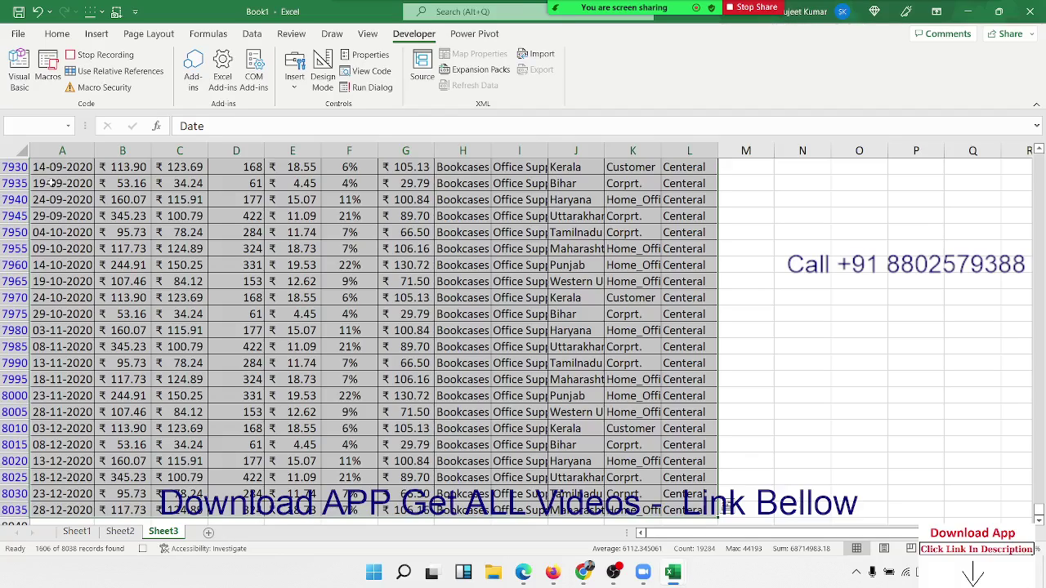
key(F5)
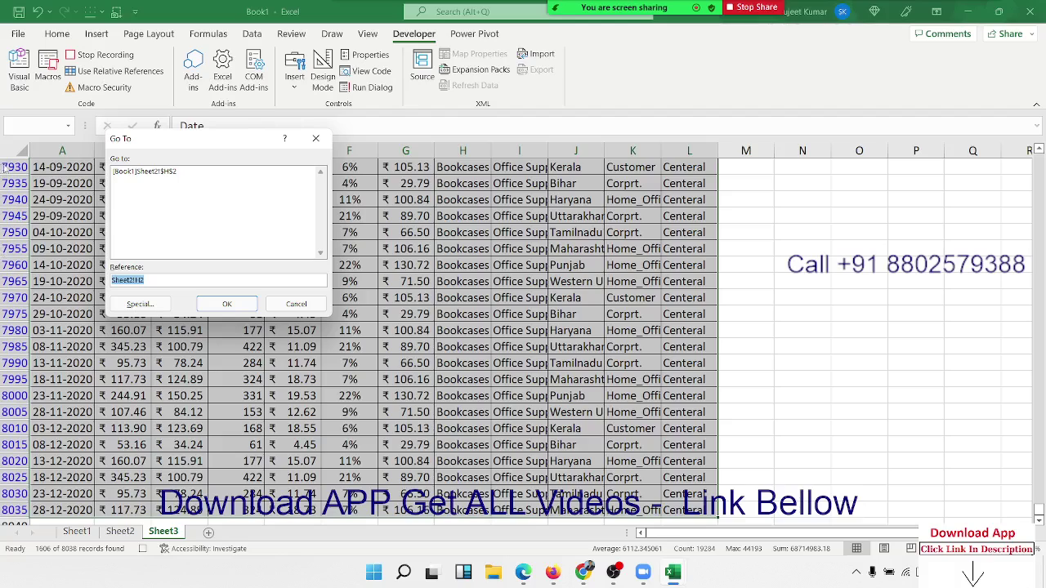
click(143, 304)
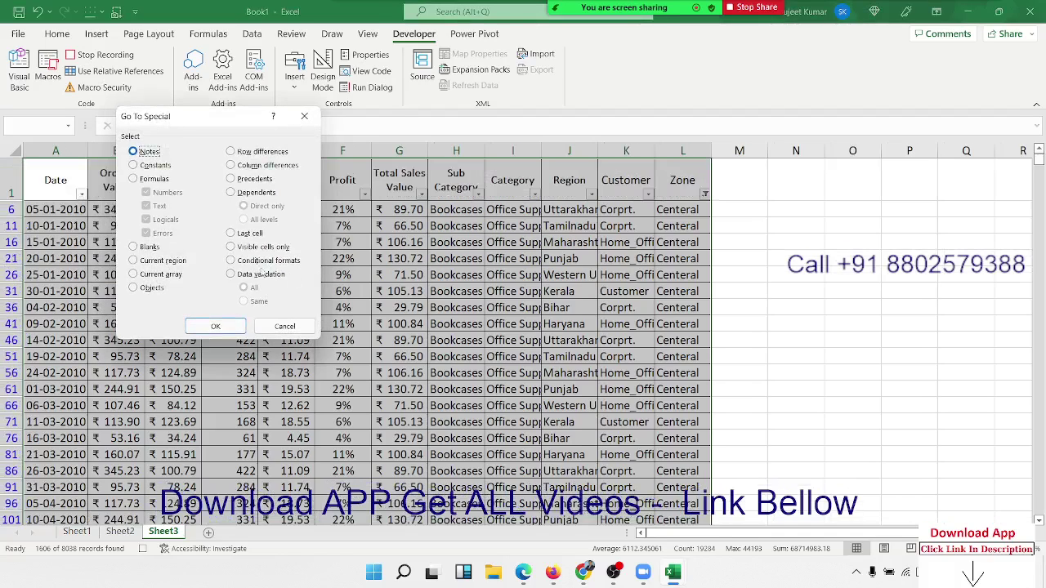
click(242, 249)
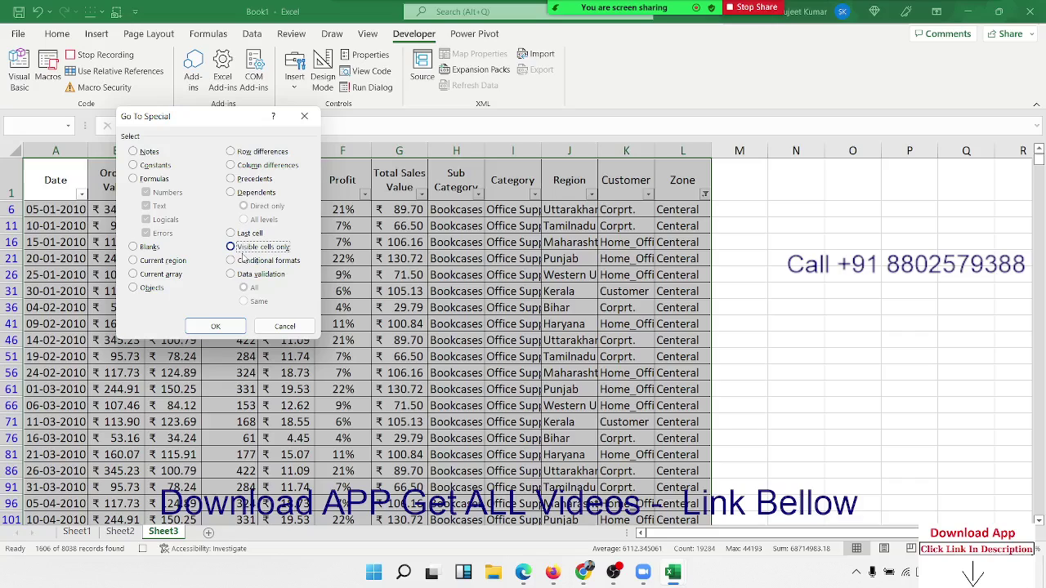
click(218, 327)
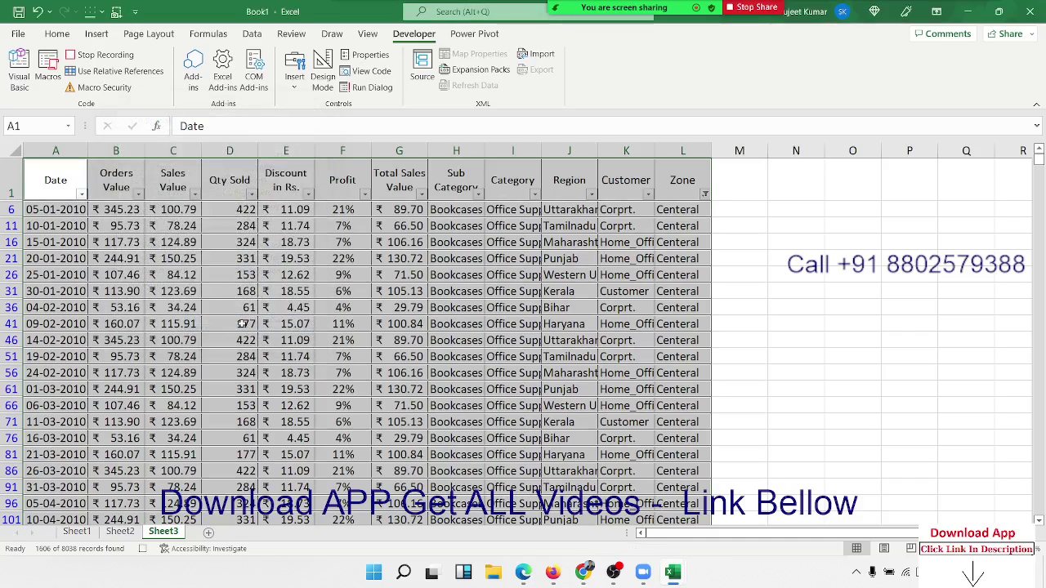
key(ctrl+c)
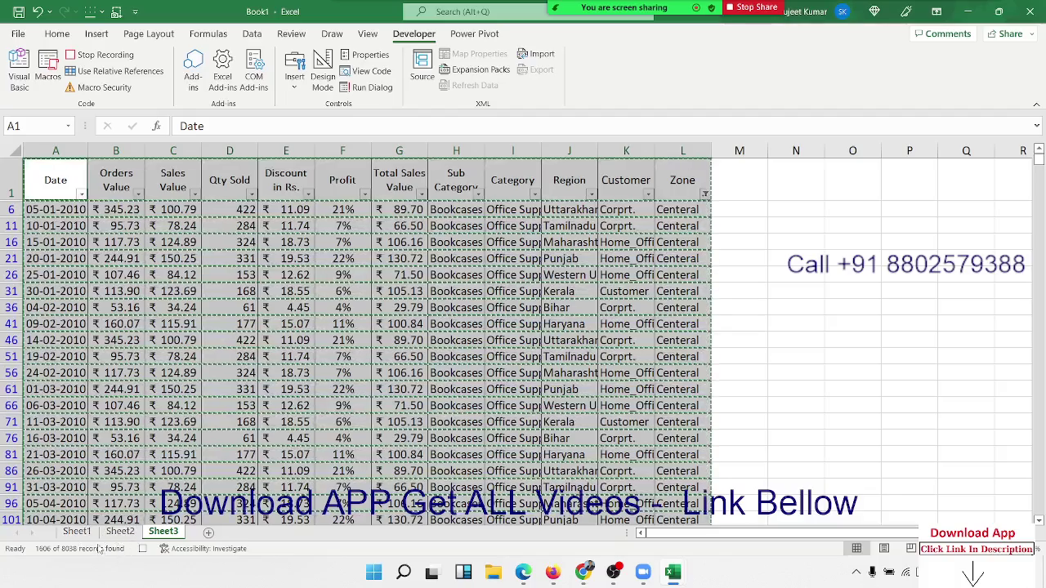
Paste the copied Centeral rows into a new sheet and rename that sheet Centeral
click(209, 531)
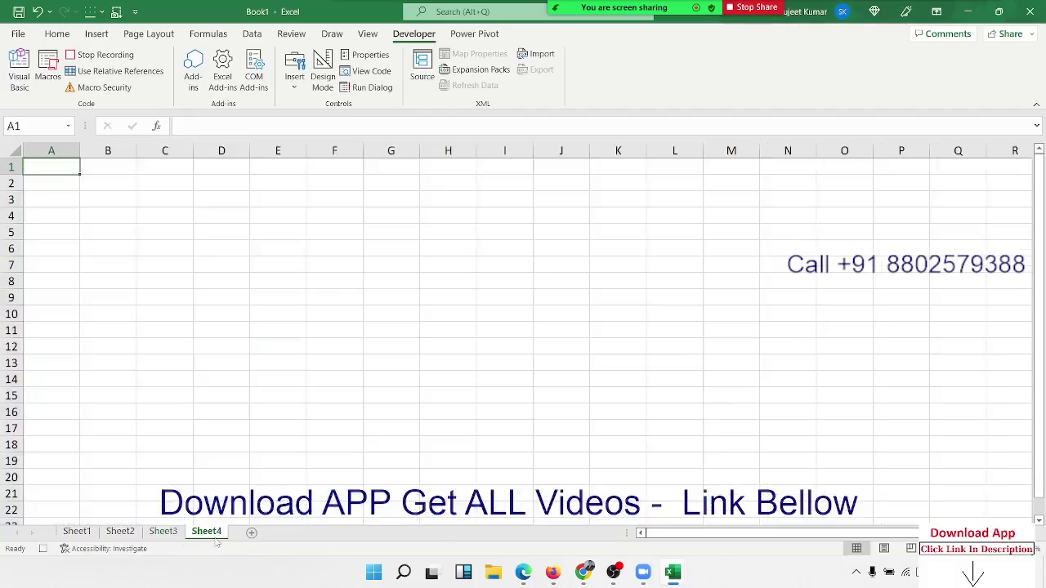
key(ctrl+v)
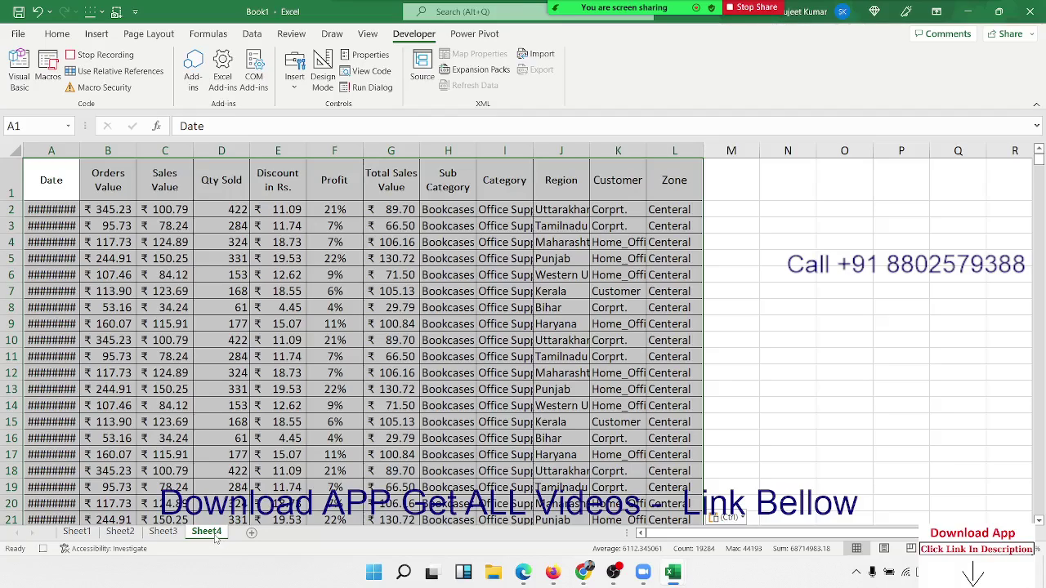
double_click(216, 532)
text(Ce)
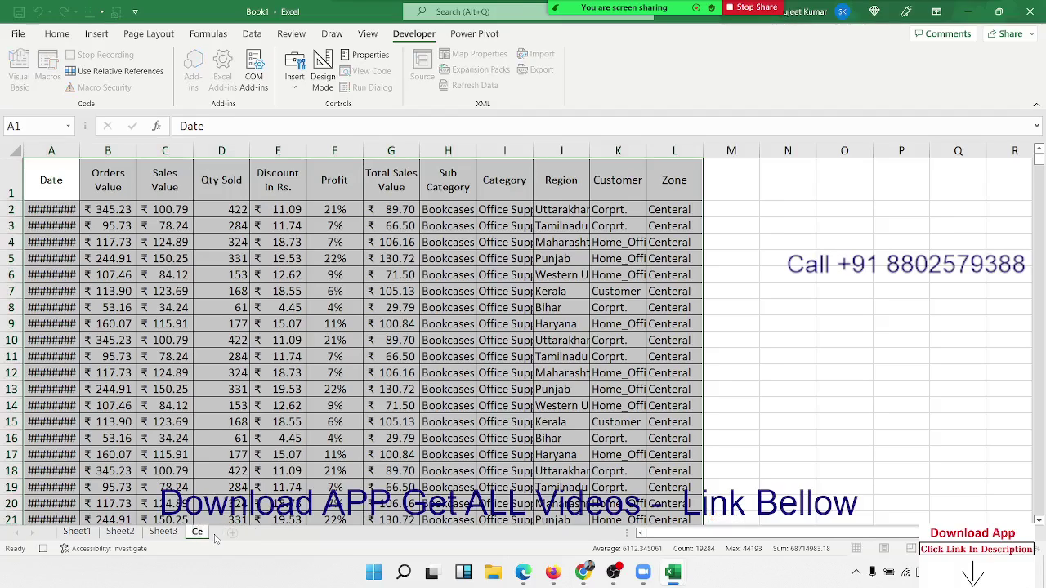
text(nt)
text(err)
key(BackSpace)
text(al)
key(Return)
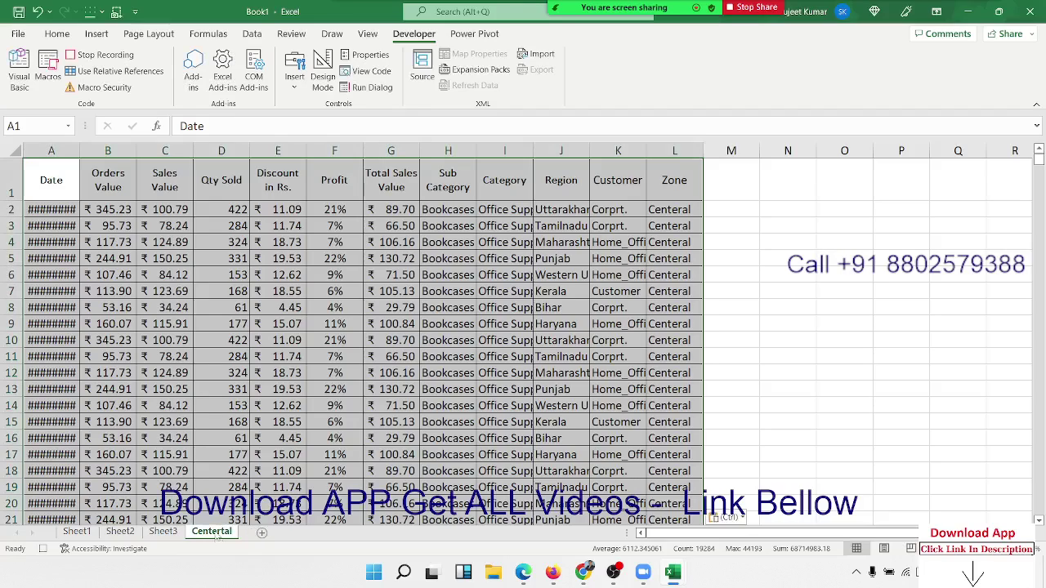
Use Move or Copy to send the Centeral sheet to (new book)
right_click(194, 538)
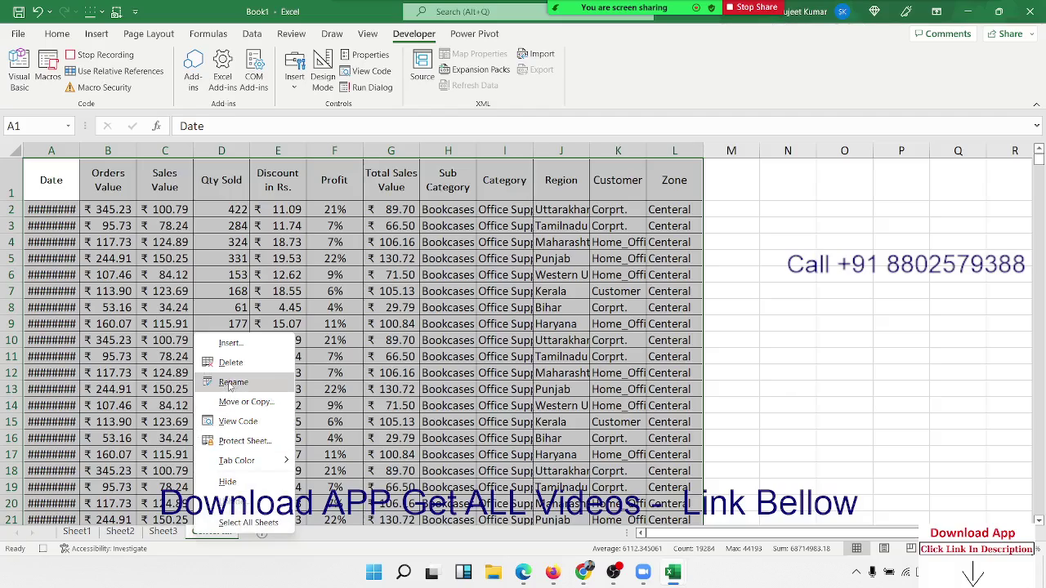
click(242, 411)
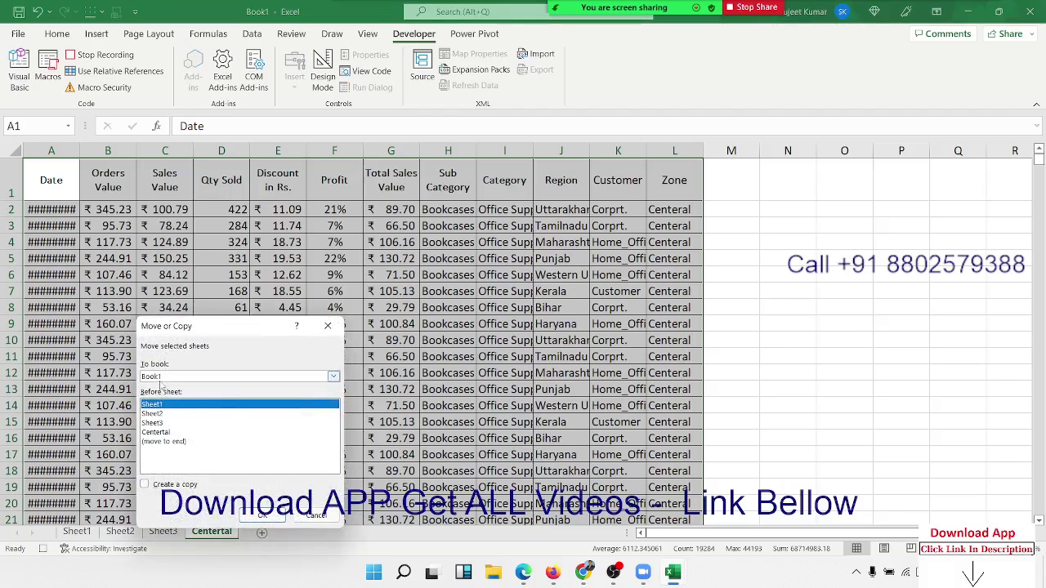
click(162, 377)
click(163, 385)
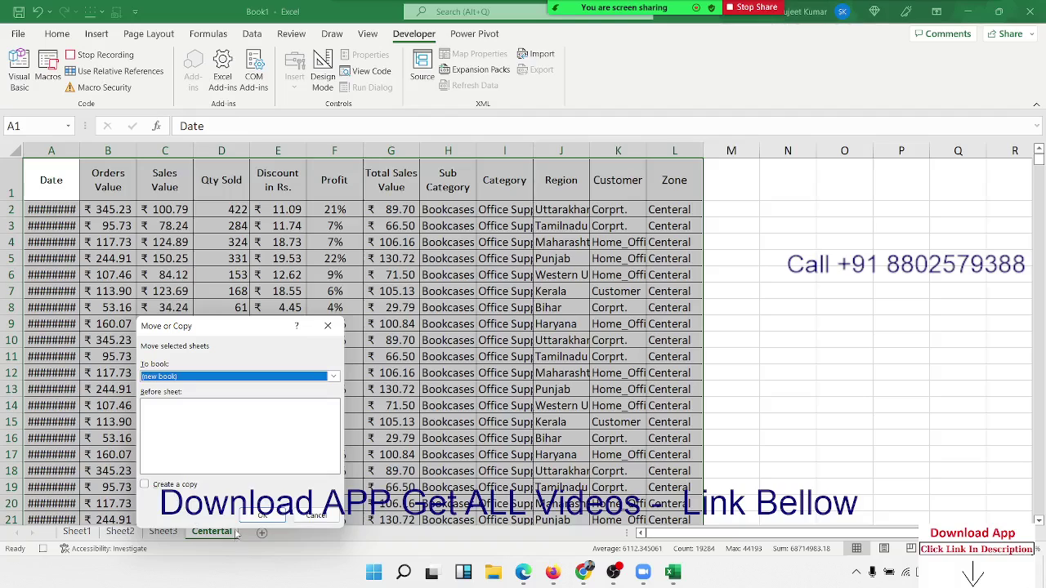
click(258, 516)
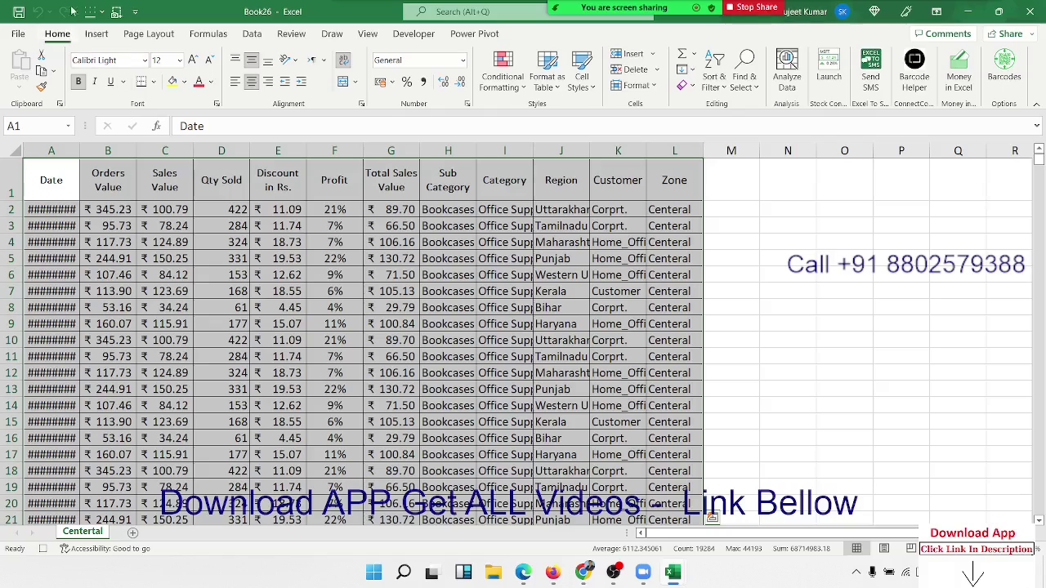
Save the new workbook as 'Centeral', type Excel Workbook, in the E:\2022 folder
click(20, 35)
click(43, 217)
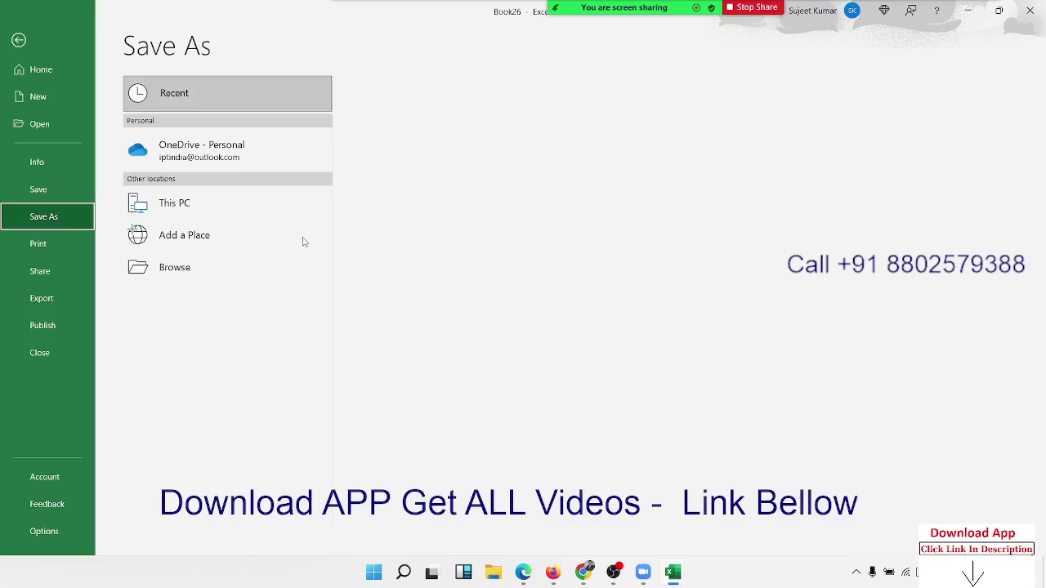
click(217, 274)
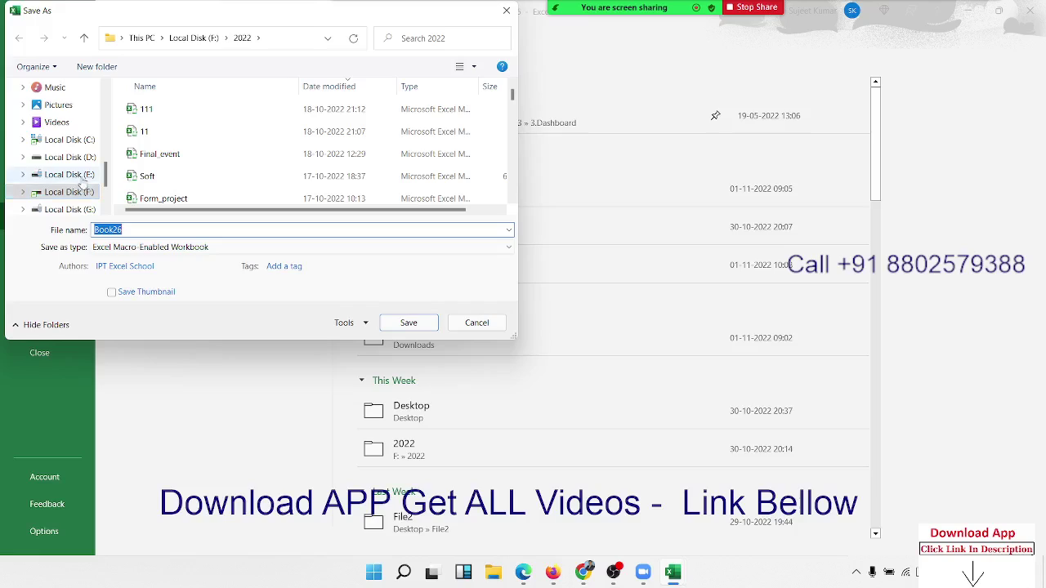
click(80, 177)
click(158, 185)
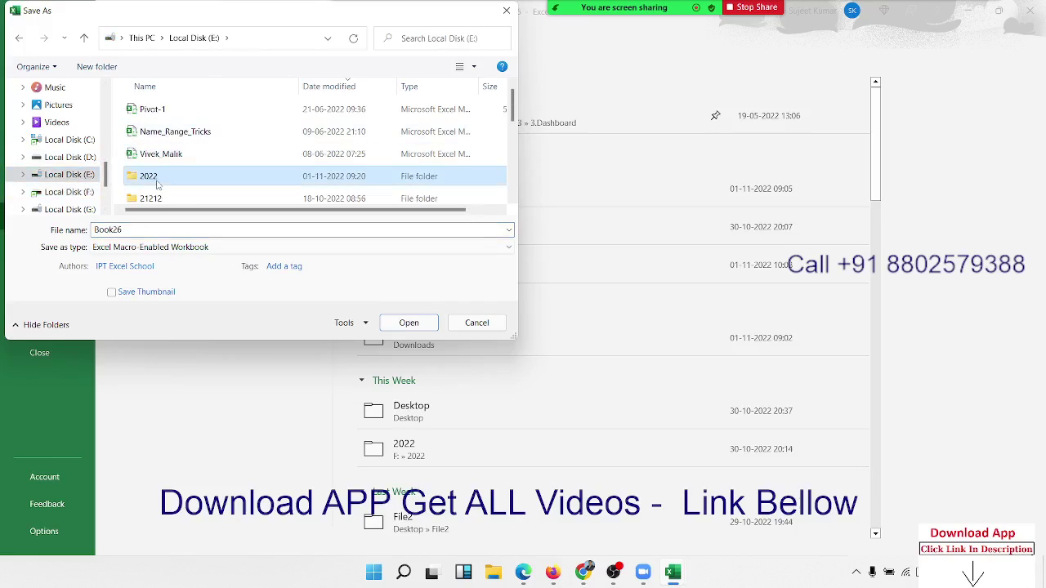
double_click(158, 184)
text(C)
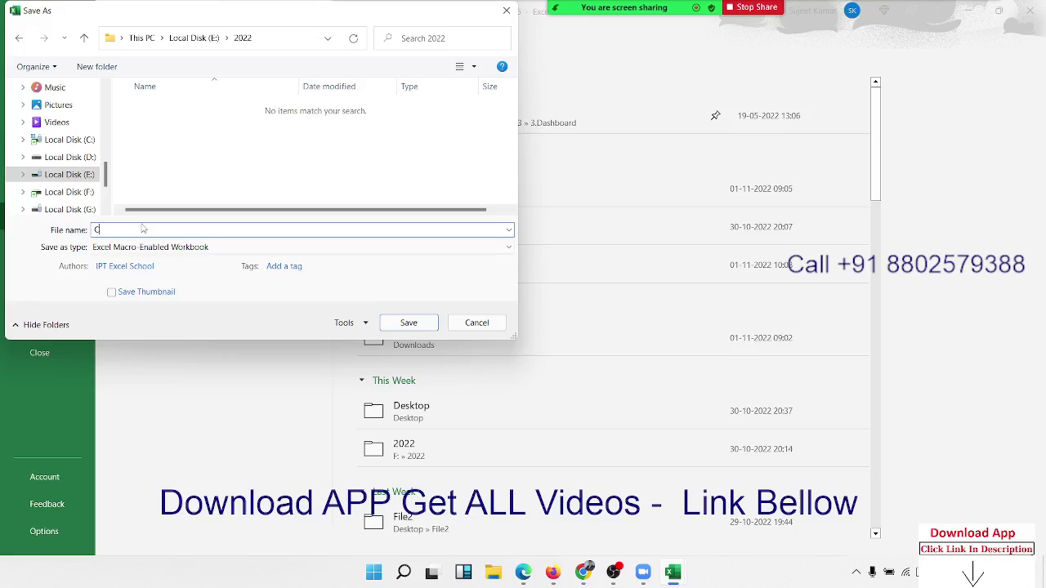
text(entr)
key(BackSpace)
text(eral)
click(160, 247)
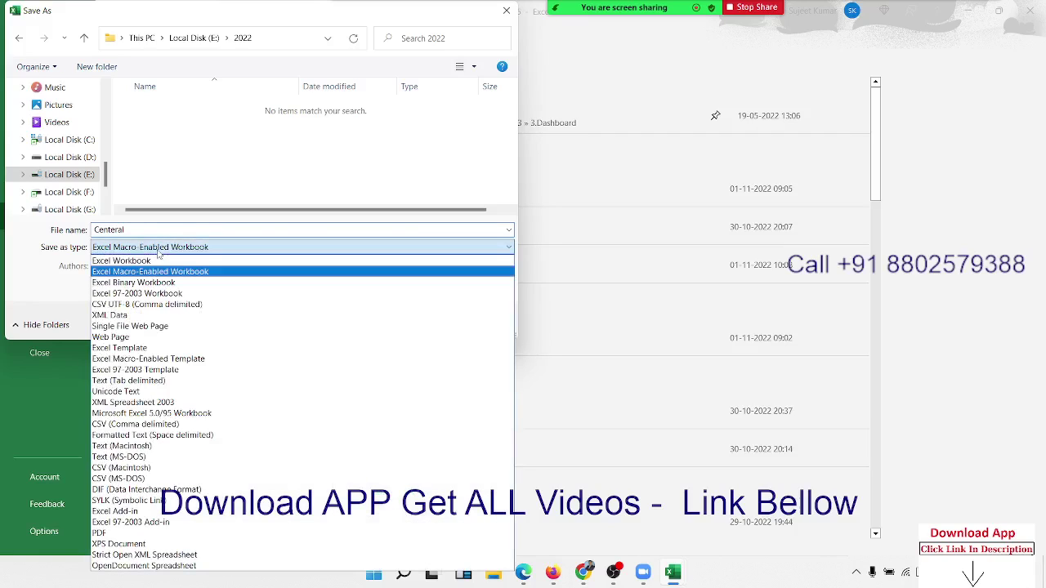
click(158, 261)
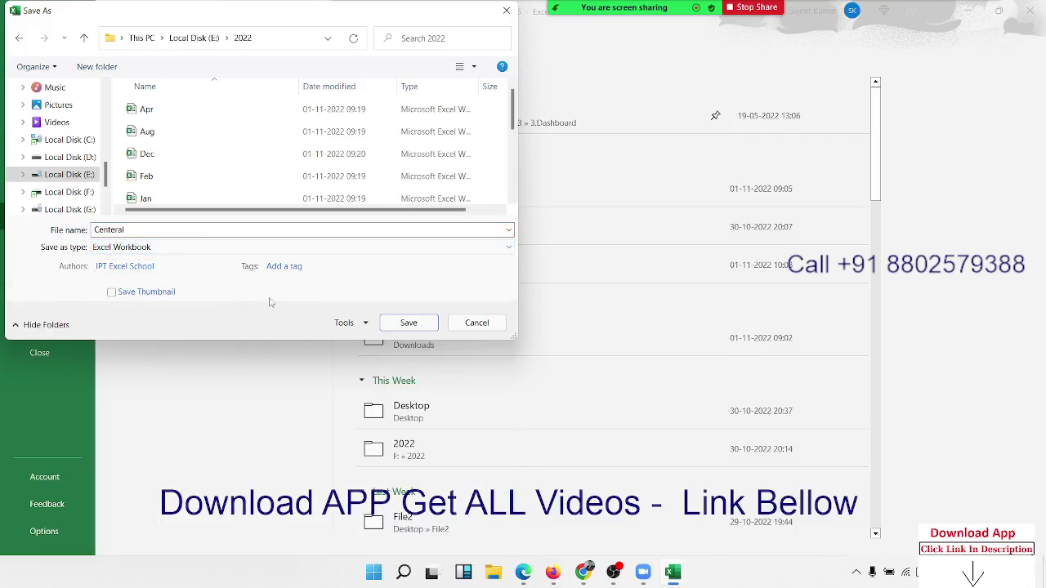
click(396, 326)
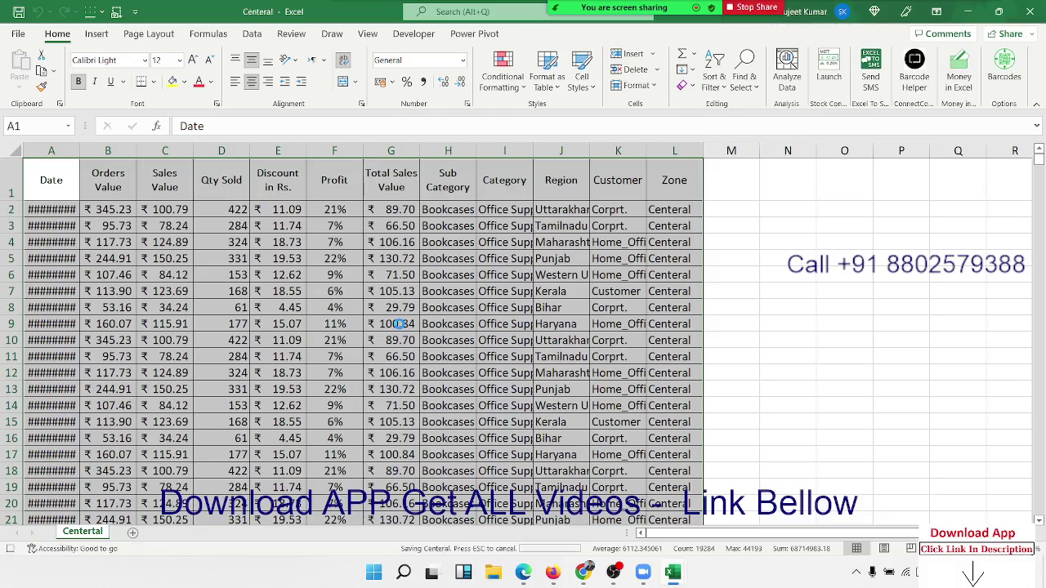
Close the Centeral workbook and remove the filter from Sheet3's table
click(1028, 12)
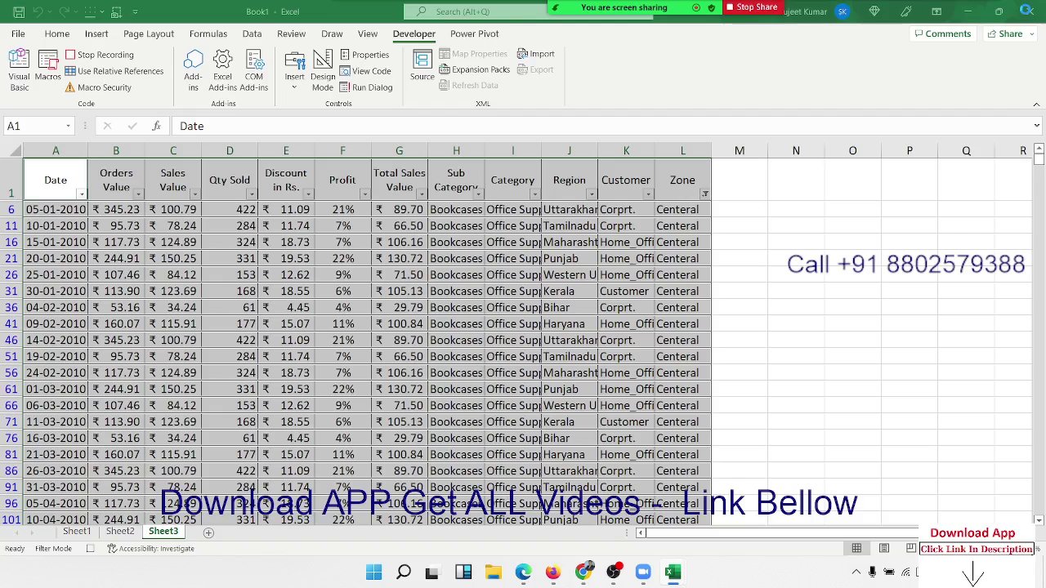
click(49, 181)
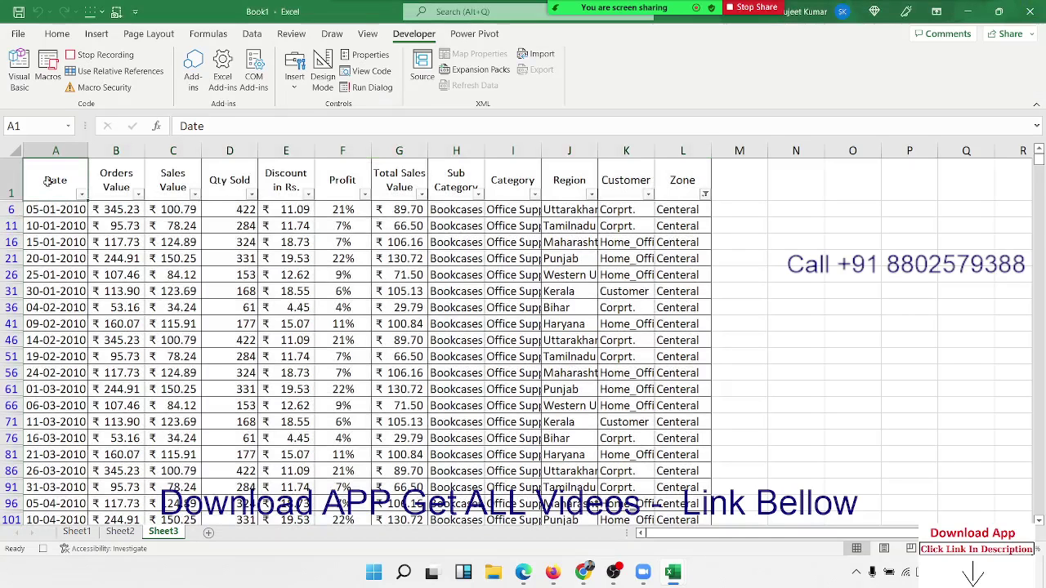
key(ctrl+shift+l)
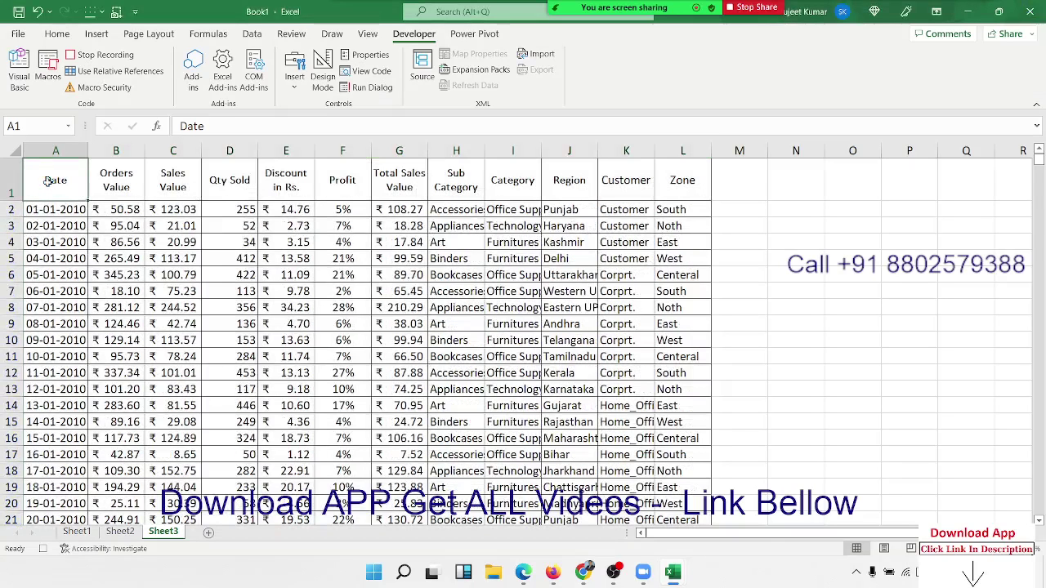
Stop the macro recording and open Macro3 for editing in the VBA editor
click(97, 56)
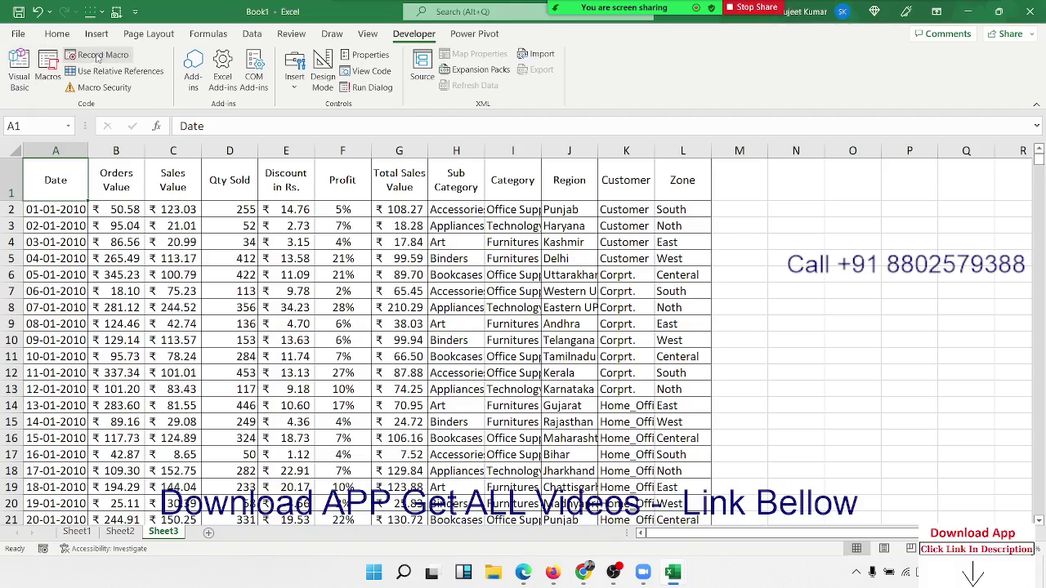
click(47, 65)
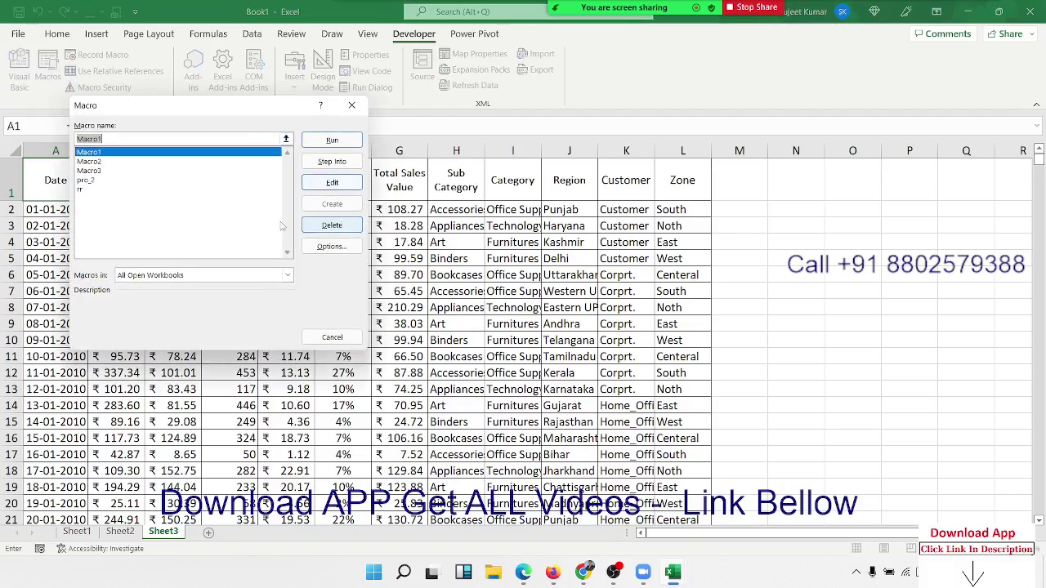
click(109, 170)
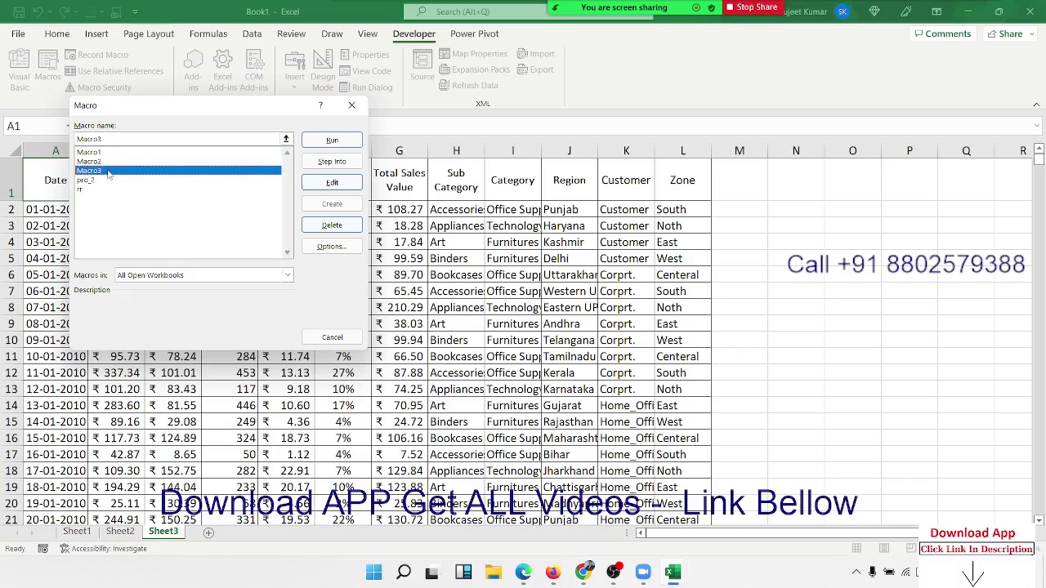
click(331, 183)
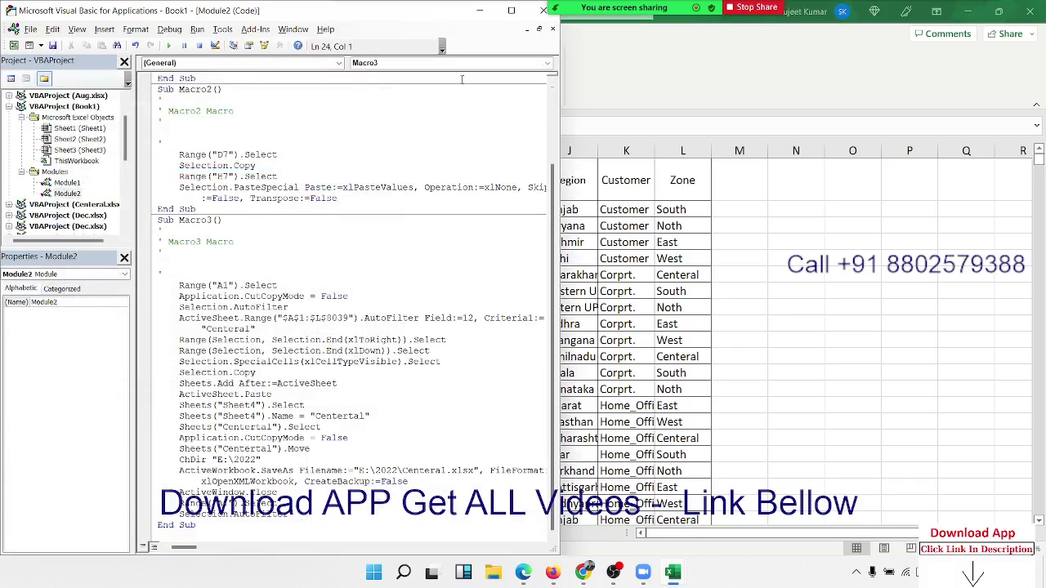
Maximize the VBA editor and delete Macro3's first Application.CutCopyMode = False line
click(511, 10)
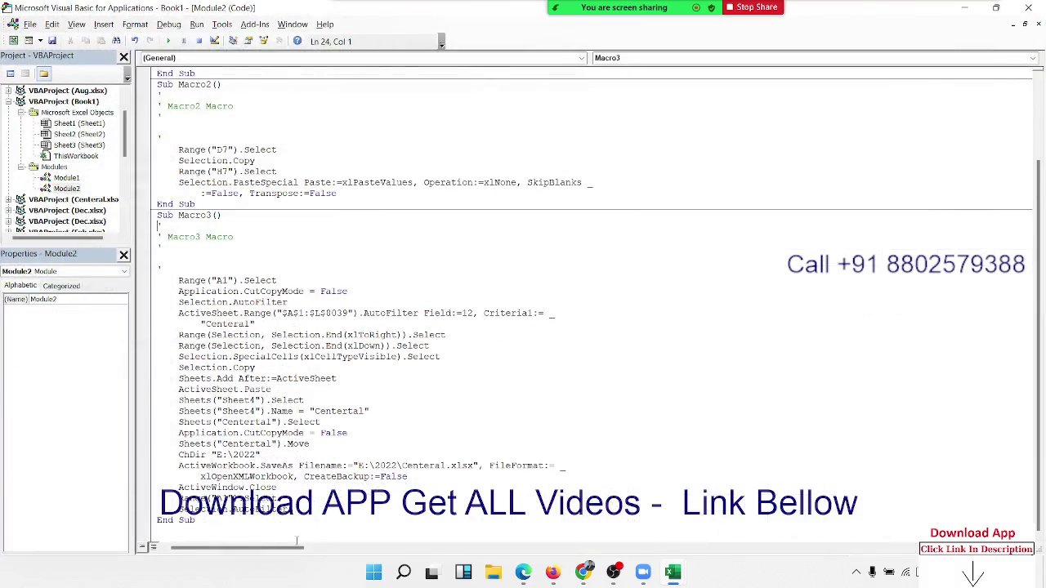
drag(230, 535, 134, 216)
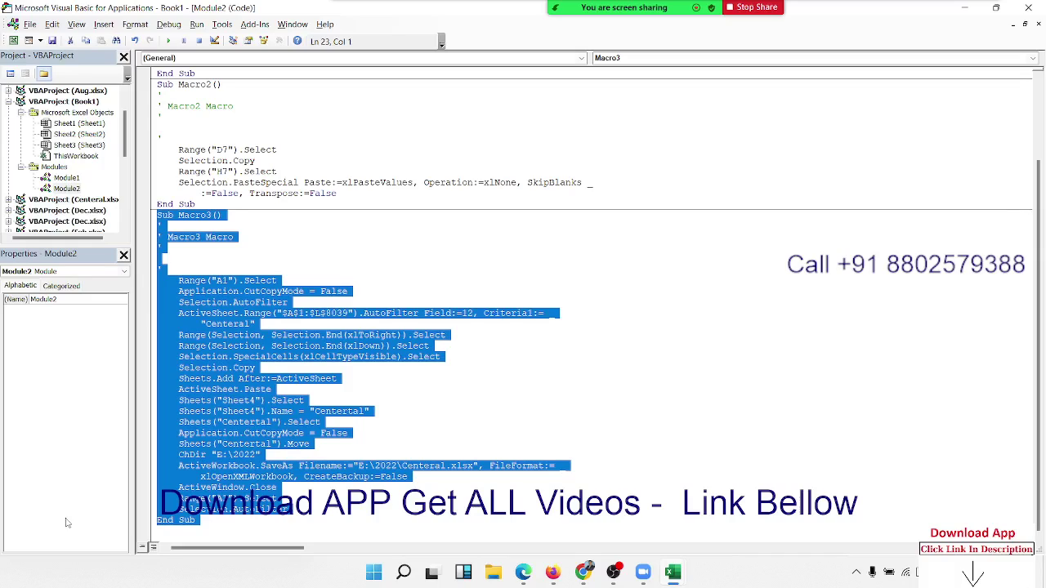
click(302, 368)
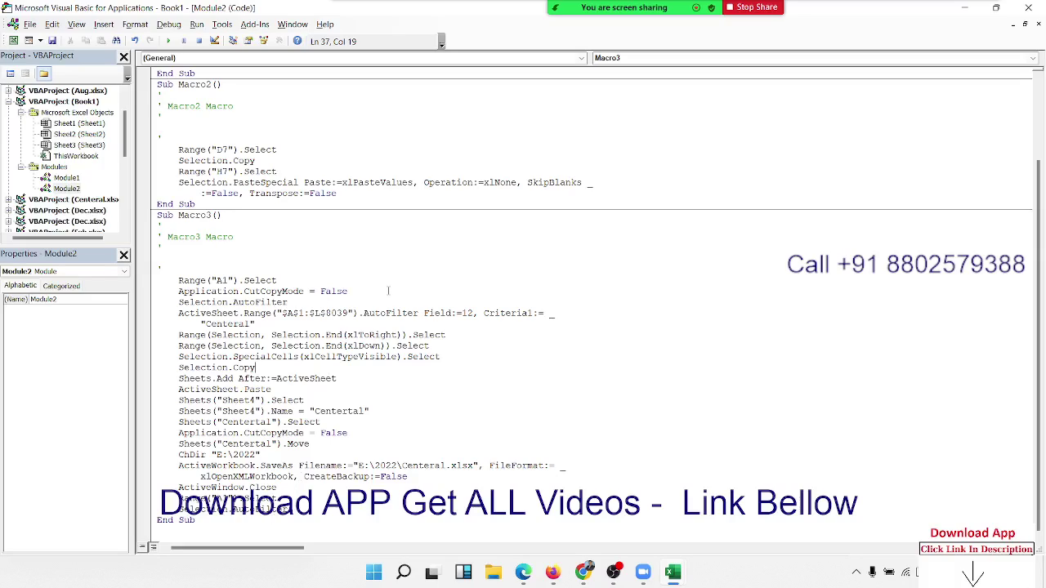
drag(349, 291, 178, 291)
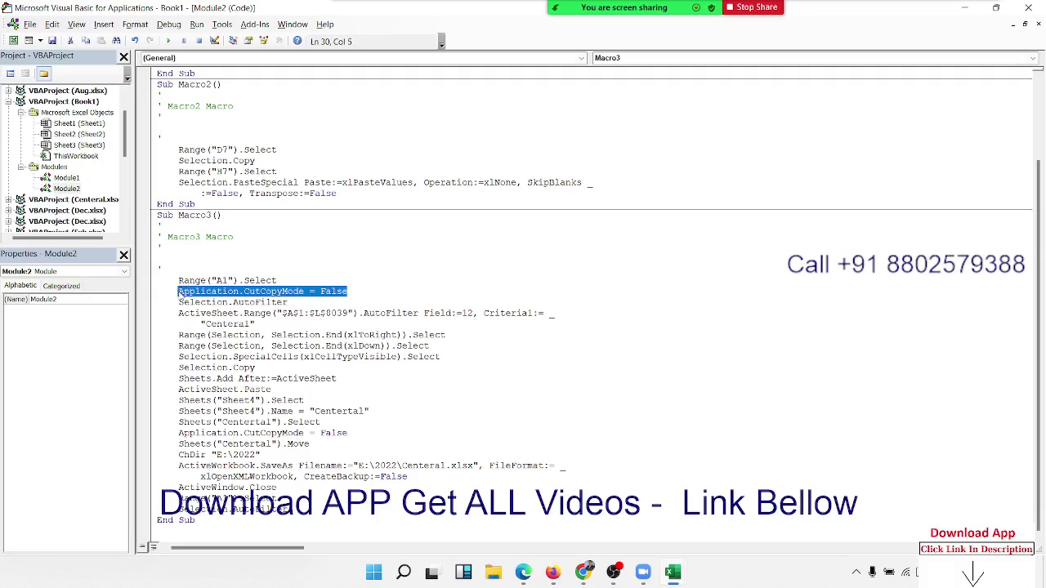
key(Delete)
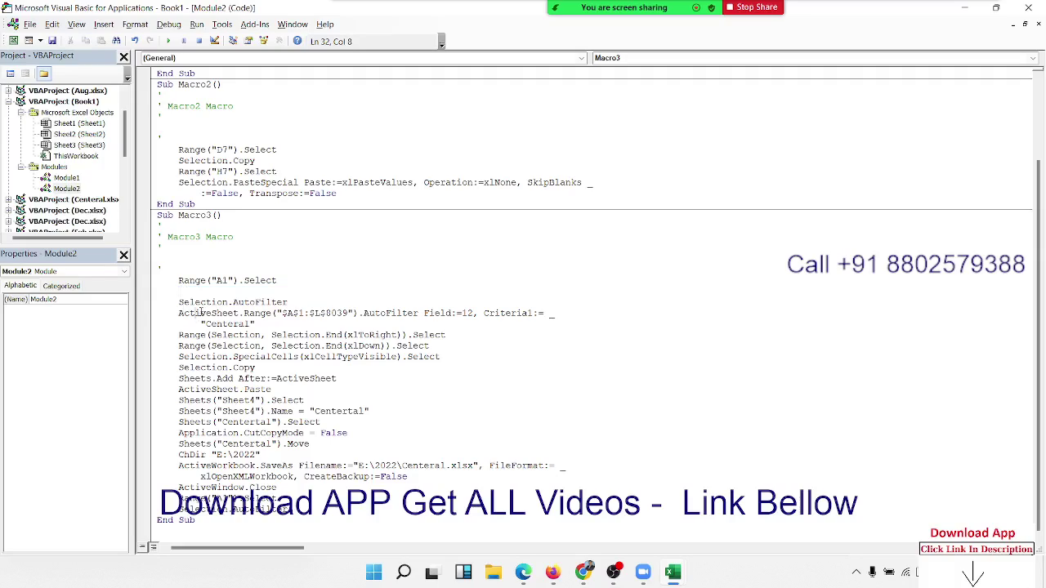
Inspect the Selection.AutoFilter line, then switch back to the Excel workbook
double_click(201, 304)
double_click(390, 313)
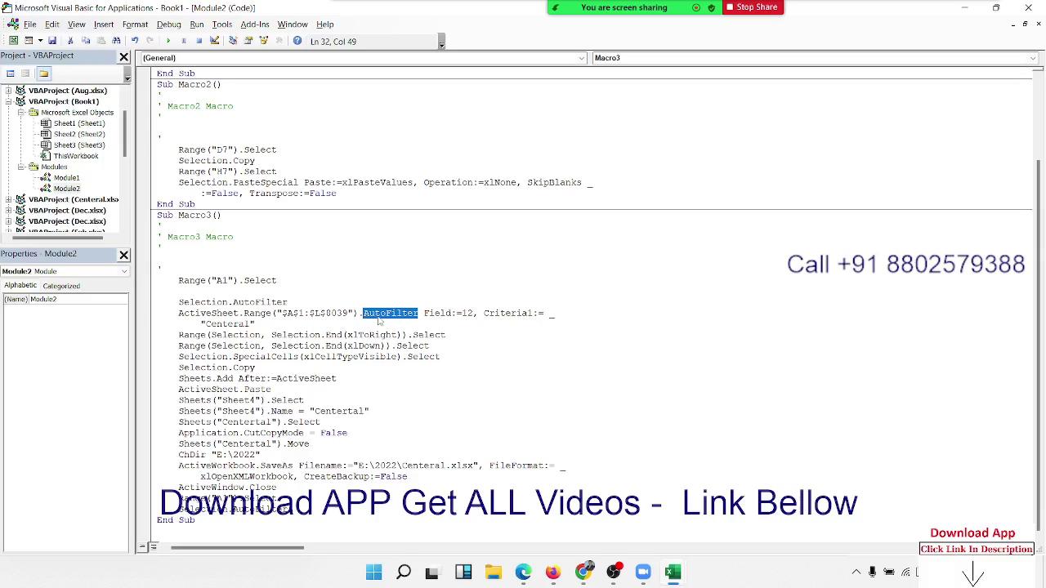
key(alt+F11)
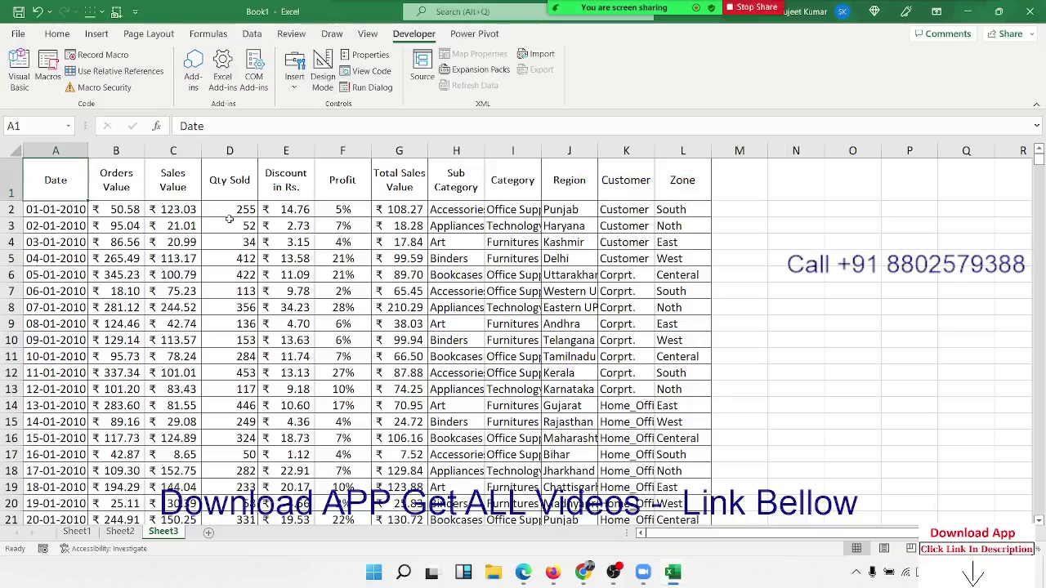
Toggle Sheet3's header filters on and off with Ctrl+Shift+L, then return to the code
key(ctrl+shift+l)
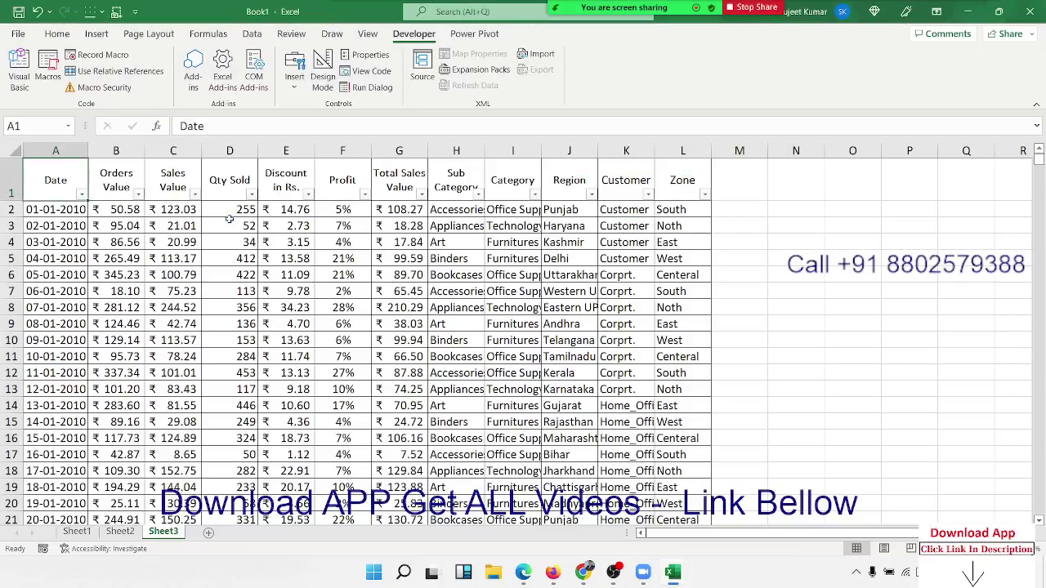
key(ctrl+shift+l)
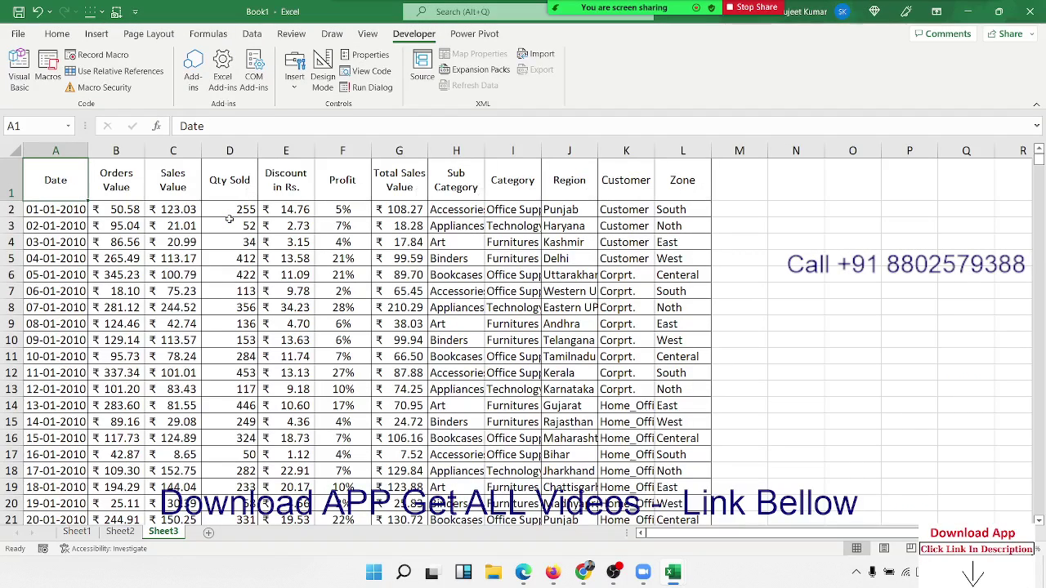
key(alt+F11)
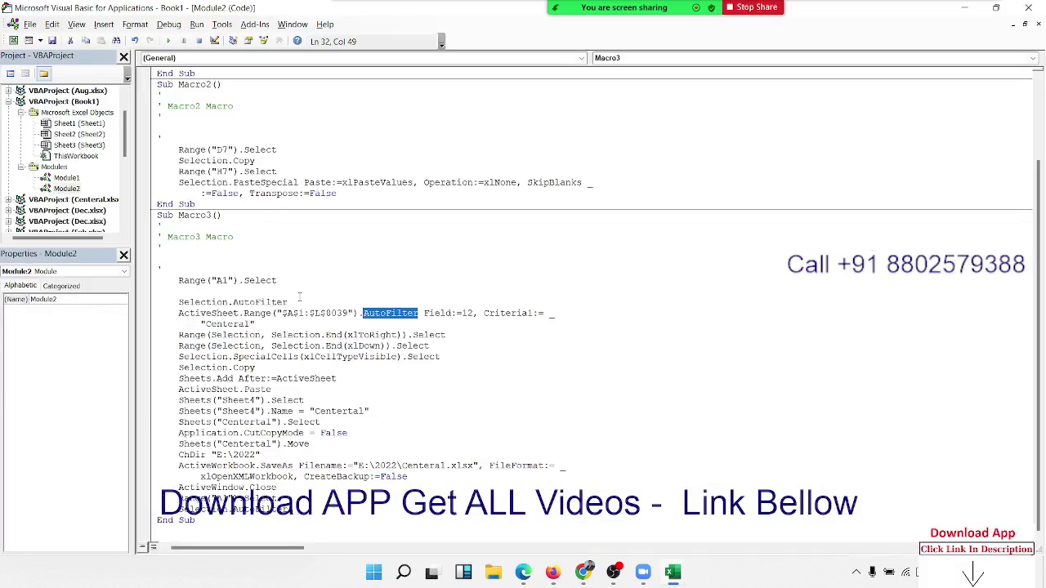
Delete the Selection.AutoFilter line and examine the $L$8039 end of the filter range
drag(288, 302, 179, 302)
key(BackSpace)
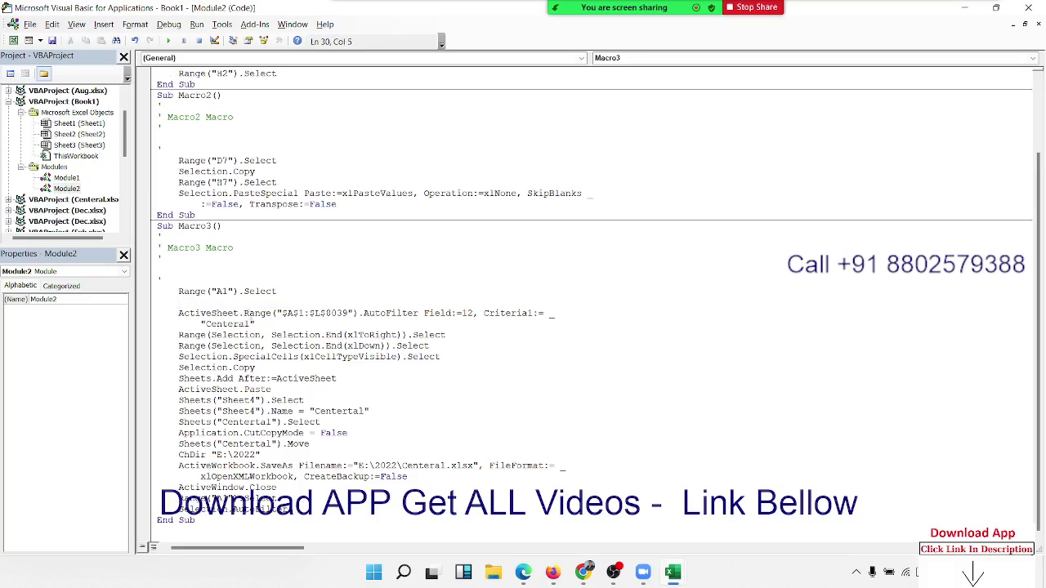
drag(292, 314, 346, 314)
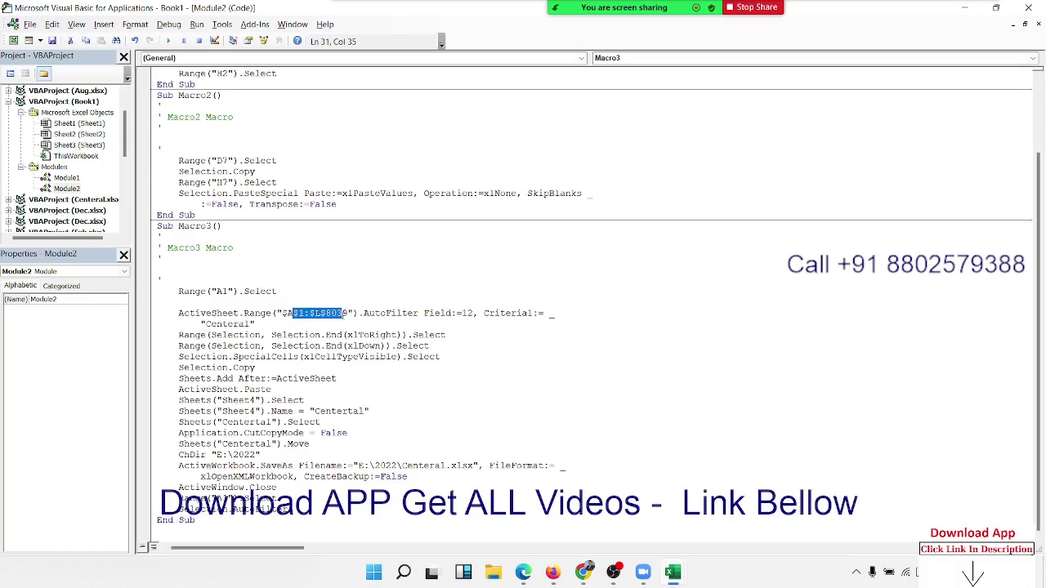
click(325, 334)
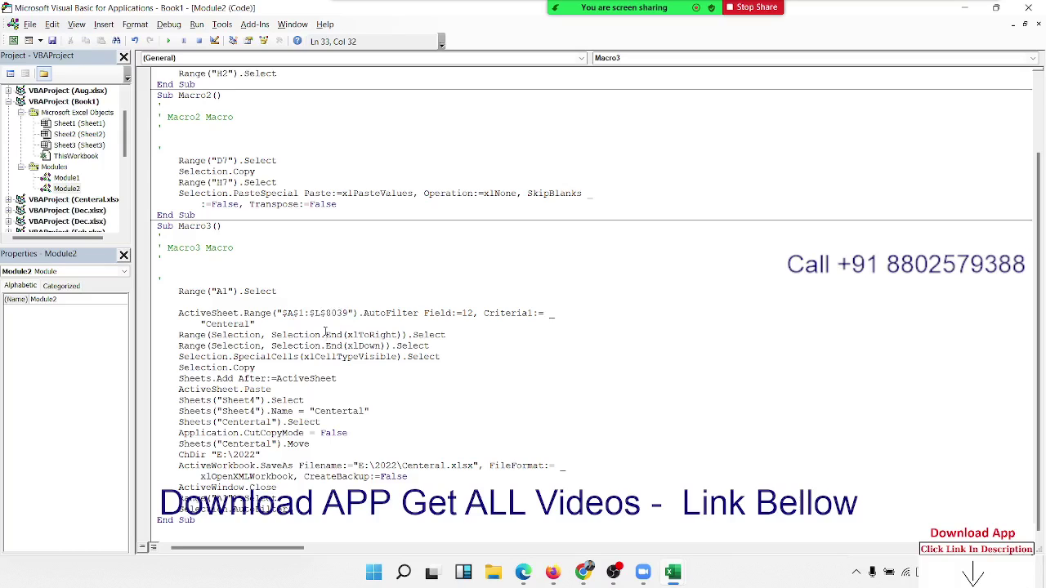
Turn on the header-row filters from cell A1 in Excel, then return to the VBA editor
key(alt+F11)
click(232, 306)
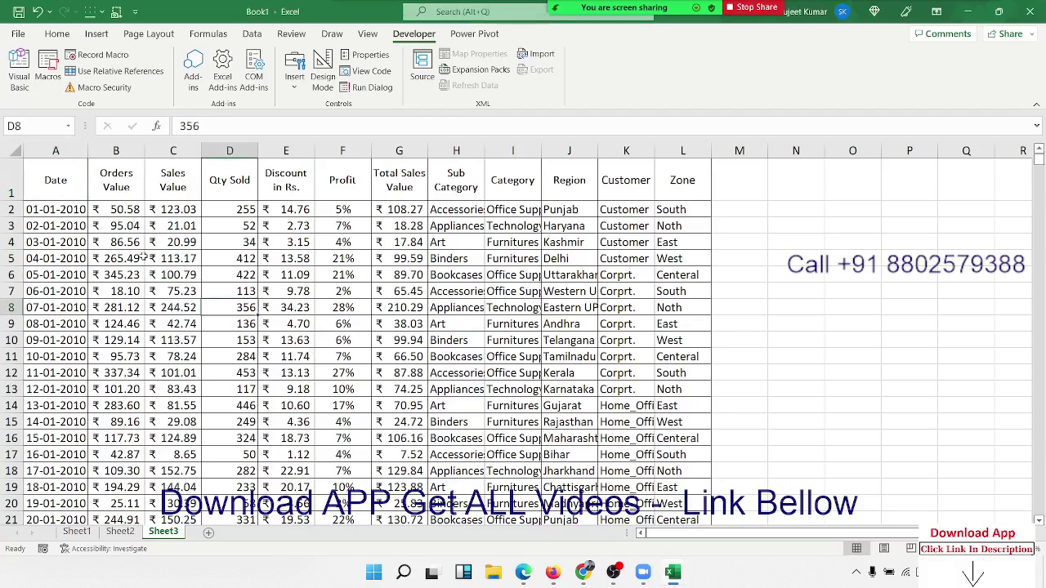
click(76, 183)
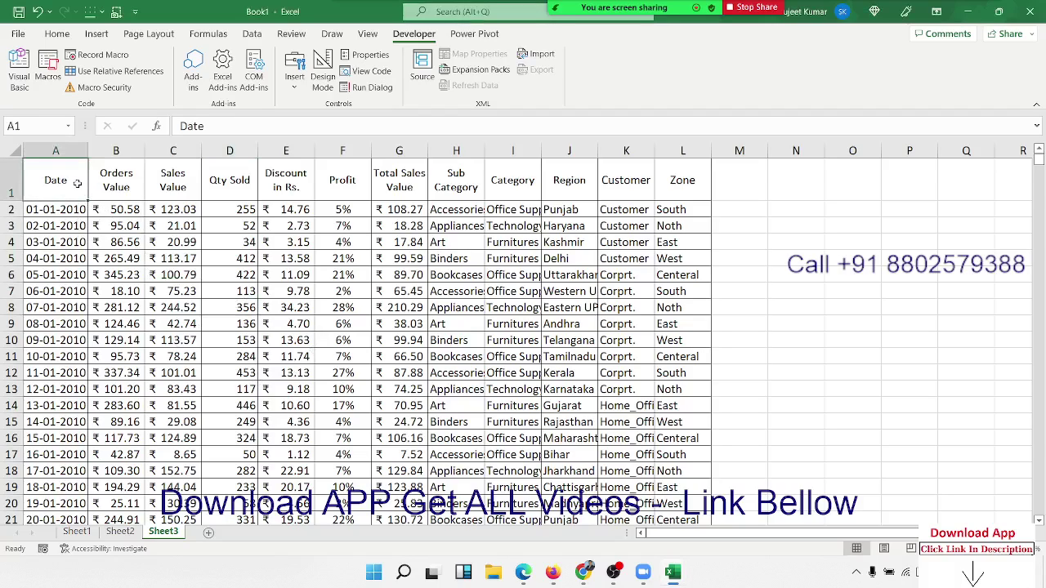
key(ctrl+shift+l)
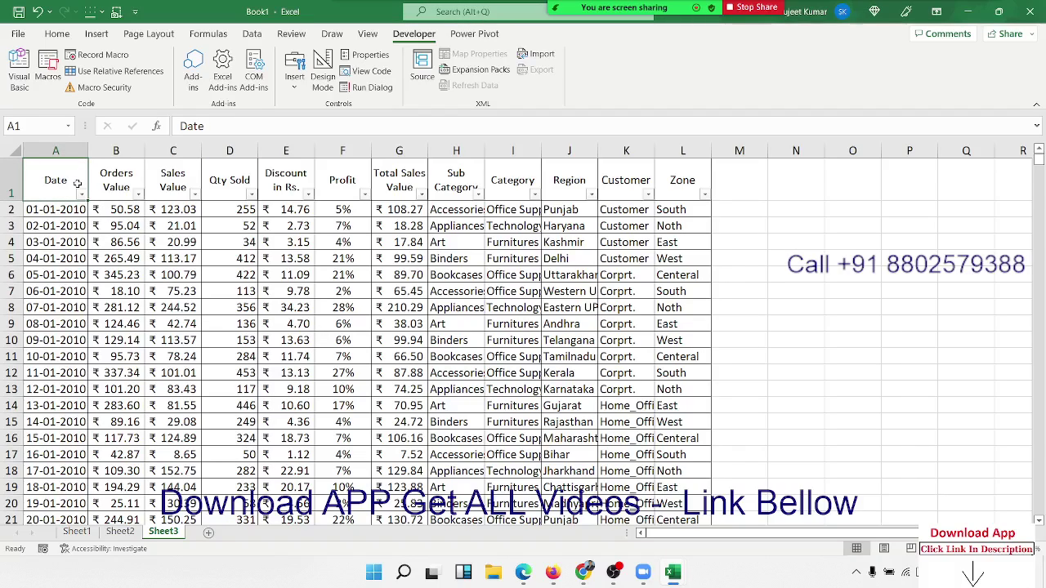
key(alt+F11)
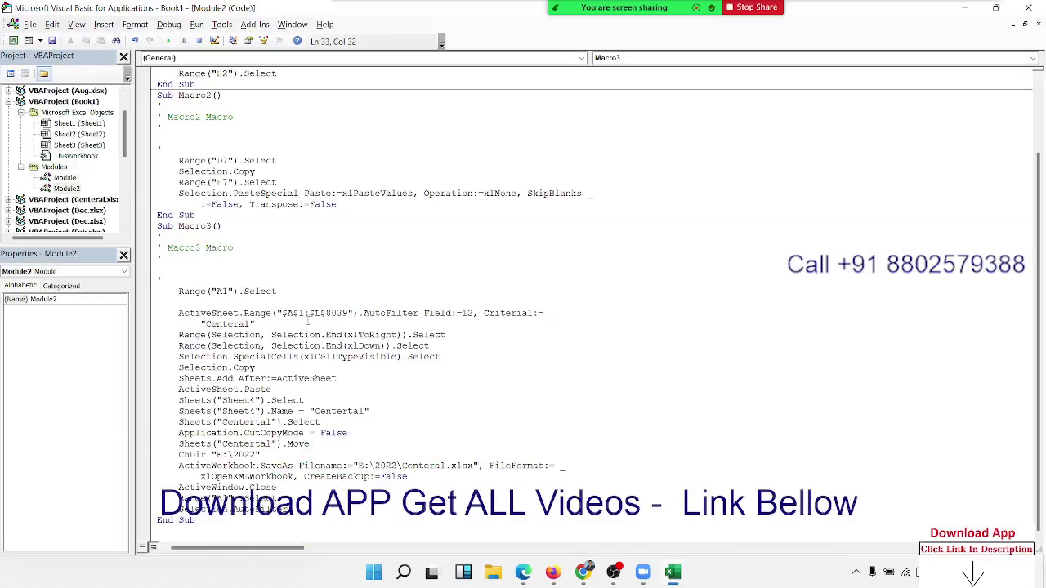
Trim the AutoFilter range to $A$1 and add a blank line after ActiveSheet.Paste
drag(304, 313, 349, 312)
key(Delete)
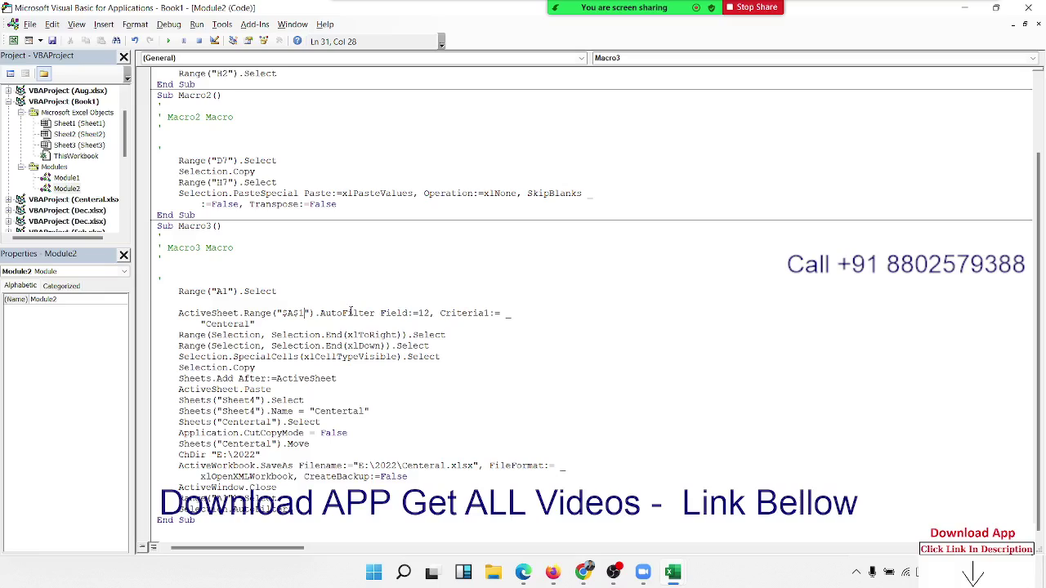
click(396, 346)
click(258, 346)
double_click(250, 367)
click(228, 378)
click(275, 379)
key(Down)
key(Return)
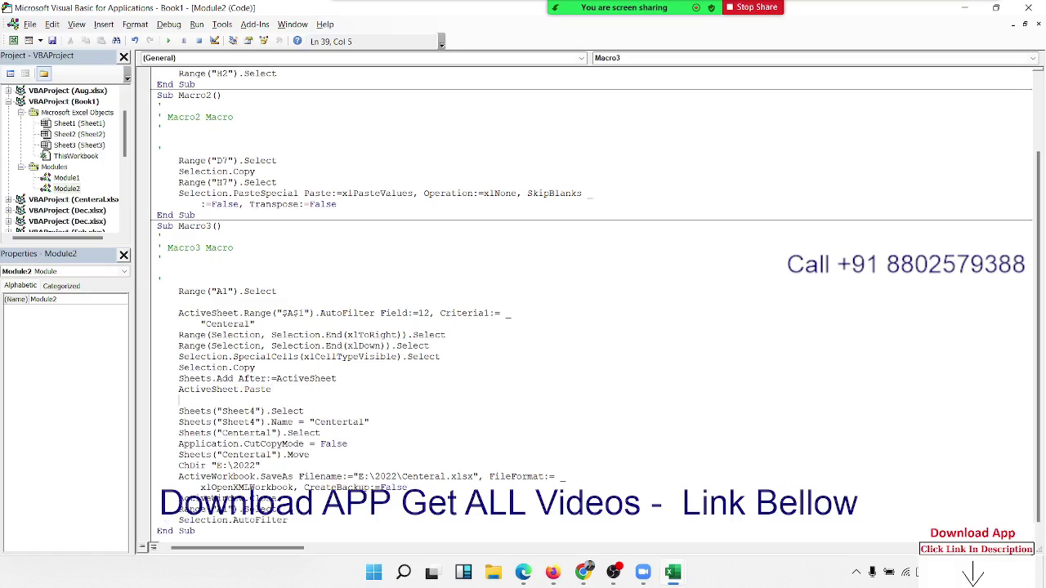
Delete the Sheets("Sheet4").Select line from Macro3
key(Down)
key(shift+Down)
key(shift+Left)
key(shift+Left)
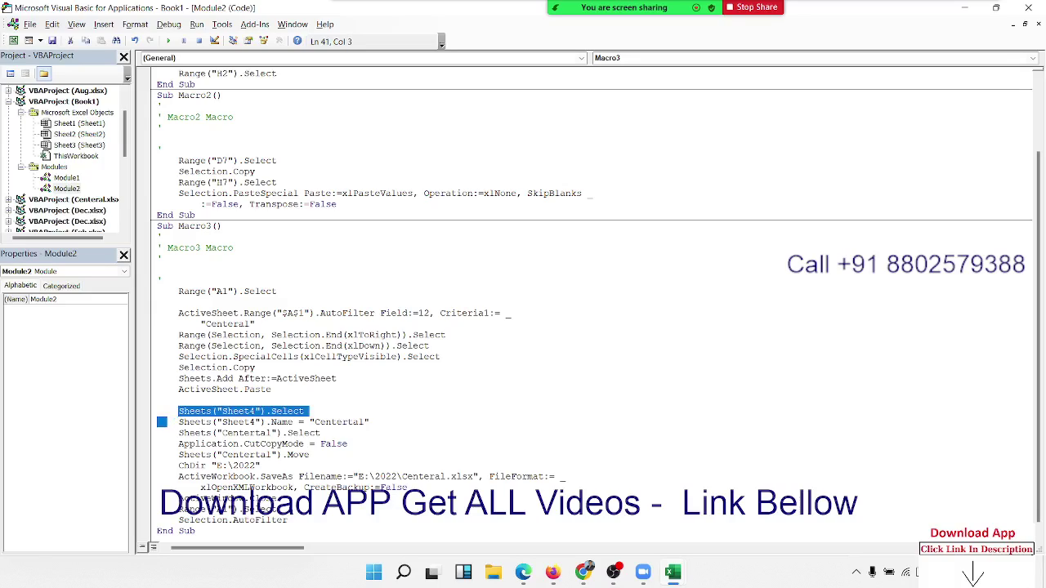
key(shift+Left)
key(shift+Left)
key(Delete)
Replace Sheets("Sheet4") with ActiveSheet on the sheet-rename line
click(179, 399)
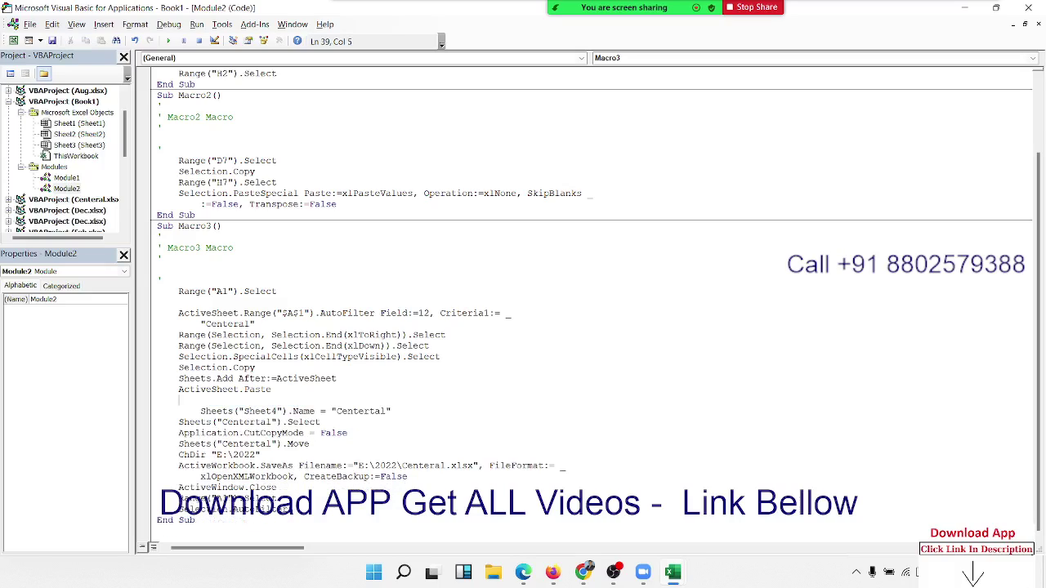
drag(179, 389, 238, 389)
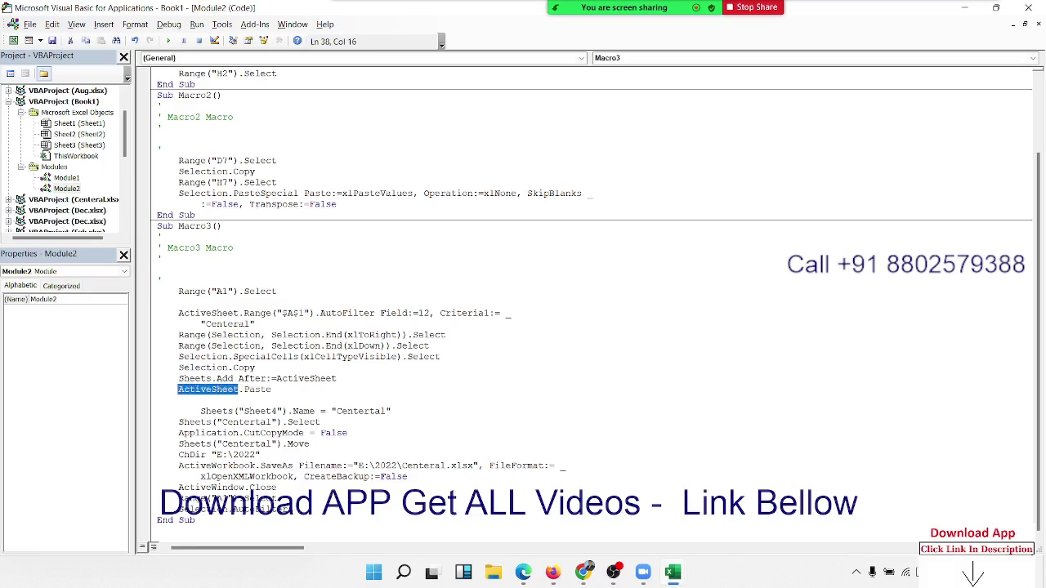
key(ctrl+c)
drag(287, 410, 195, 412)
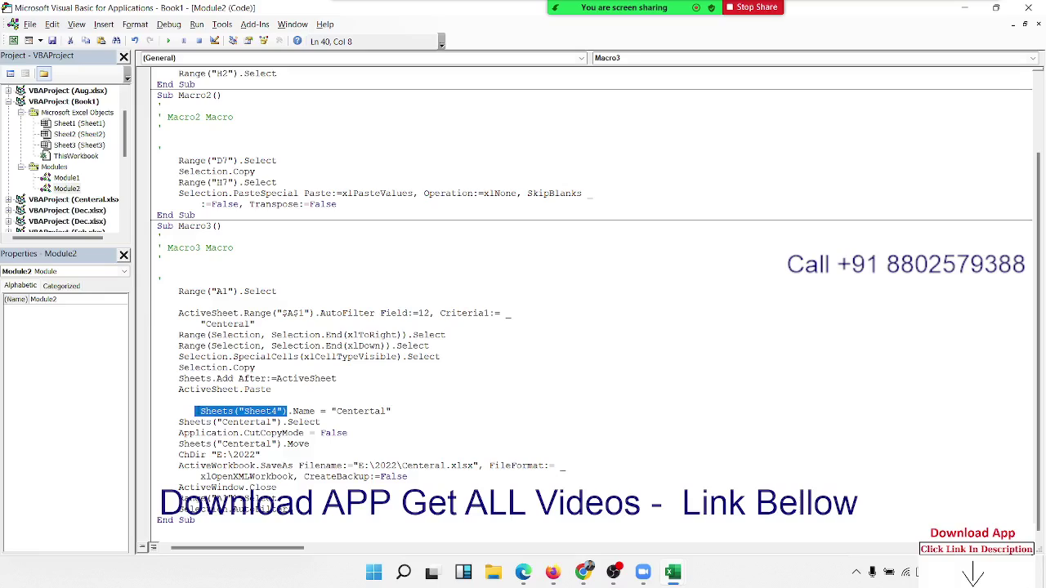
key(ctrl+v)
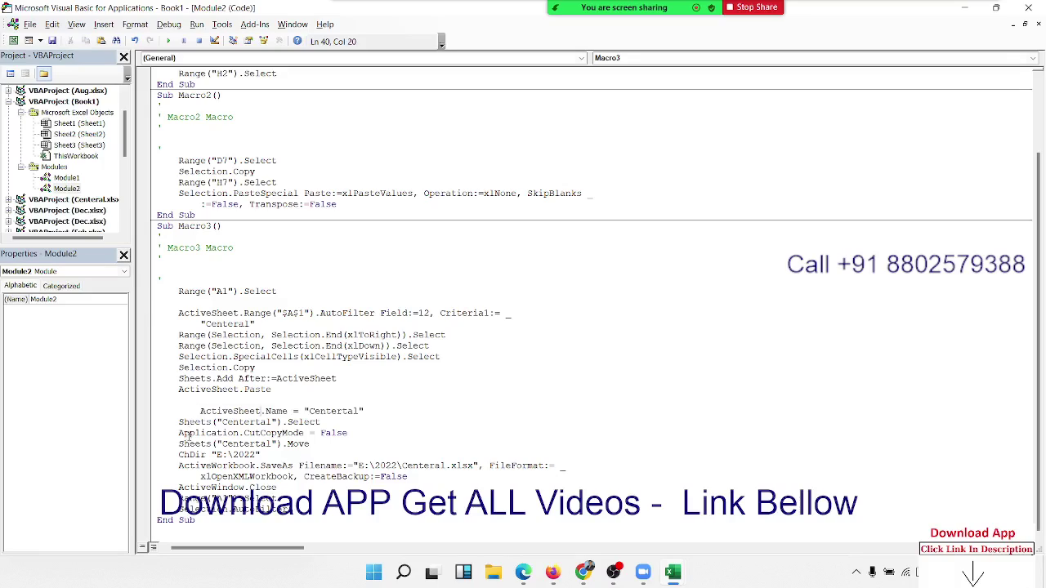
Delete the Centertal select and ChDir lines, and make the Move line use ActiveSheet
click(194, 465)
drag(330, 422, 173, 421)
key(Delete)
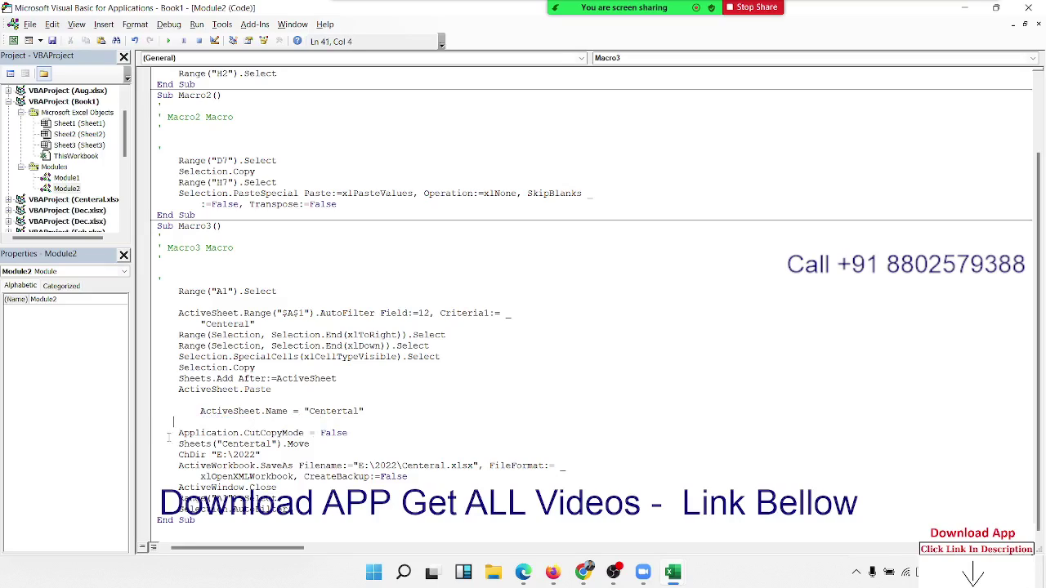
drag(281, 443, 178, 444)
text(ActiveSheet)
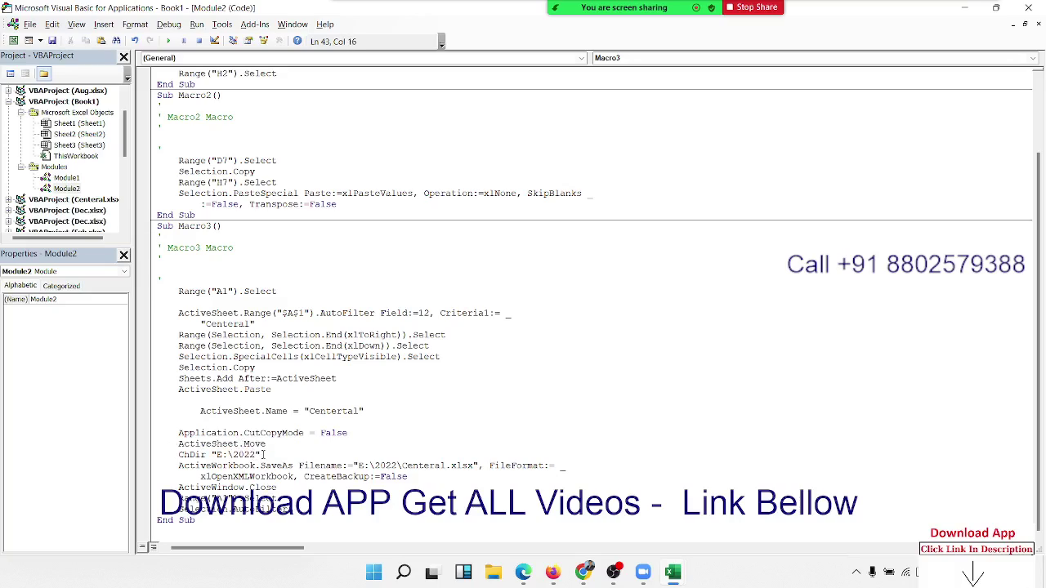
drag(263, 454, 168, 454)
key(Delete)
Remove the blank lines around ActiveSheet.Name, fix its indentation, and switch to Excel
click(185, 400)
key(Delete)
key(Delete)
key(Delete)
key(Delete)
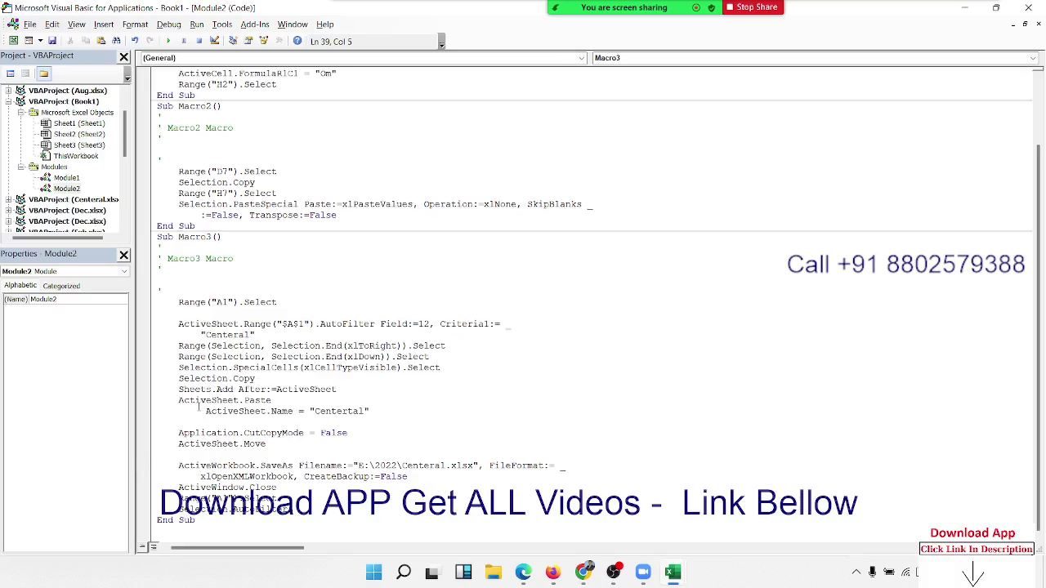
key(Delete)
key(Delete)
key(Delete)
key(Delete)
key(Delete)
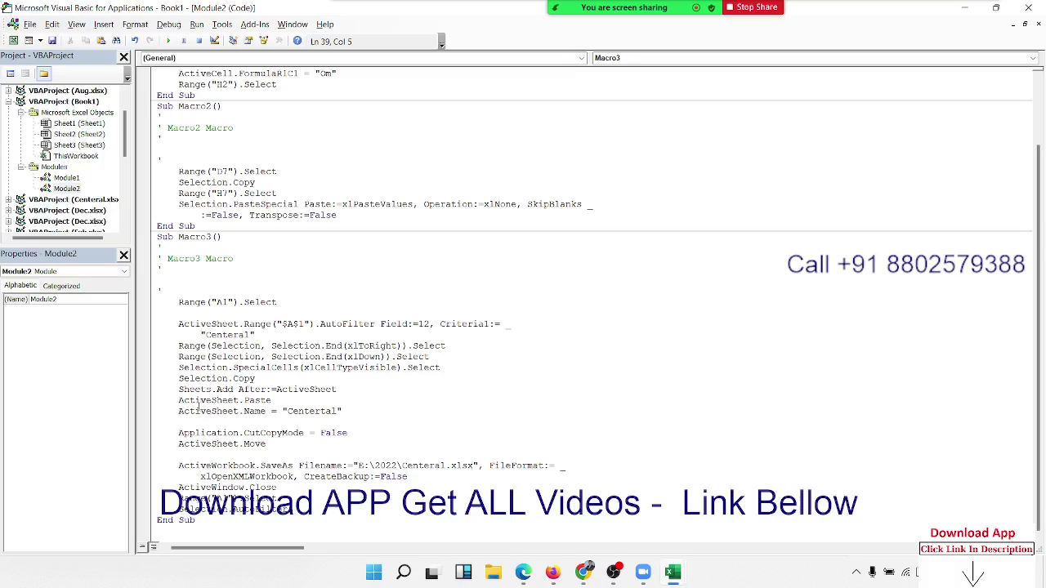
key(Down)
key(Delete)
key(Delete)
key(Delete)
key(Delete)
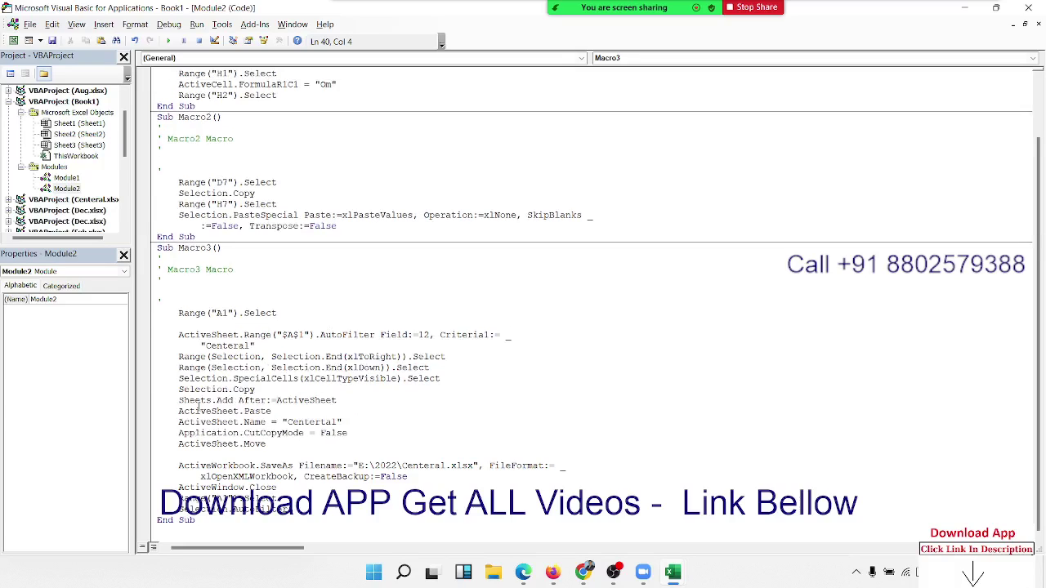
key(alt+Tab)
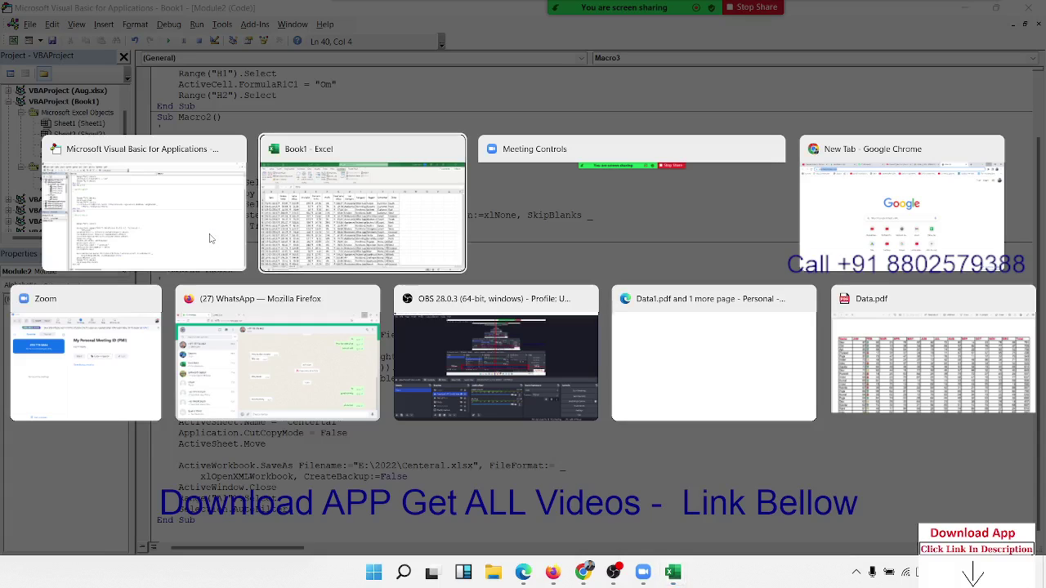
key(alt+Tab)
In Excel, copy cell D4, cancel the copy, then return to the VBA editor
key(alt+shift+Tab)
click(234, 243)
key(ctrl+c)
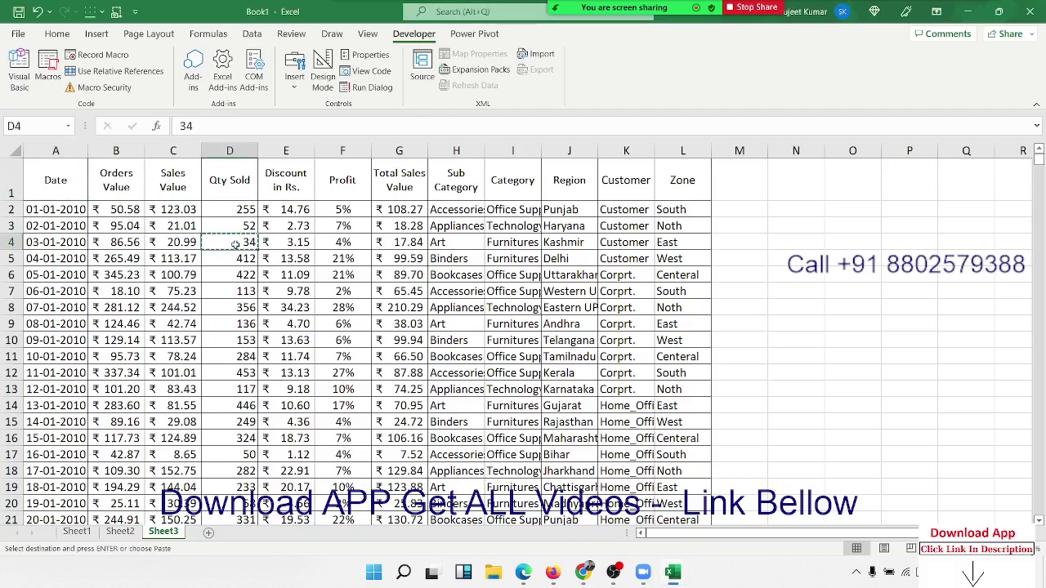
key(Escape)
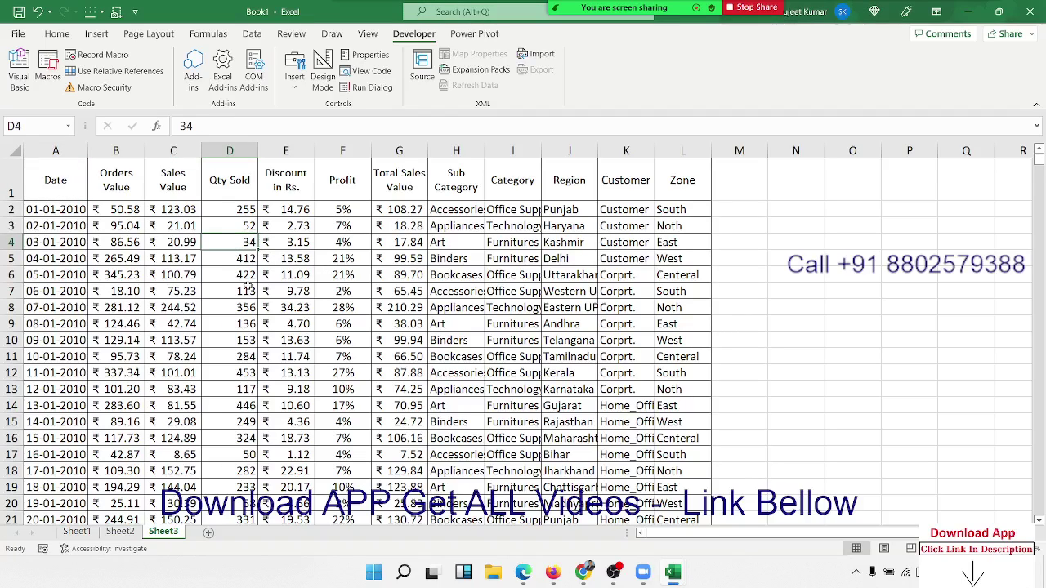
key(alt+F11)
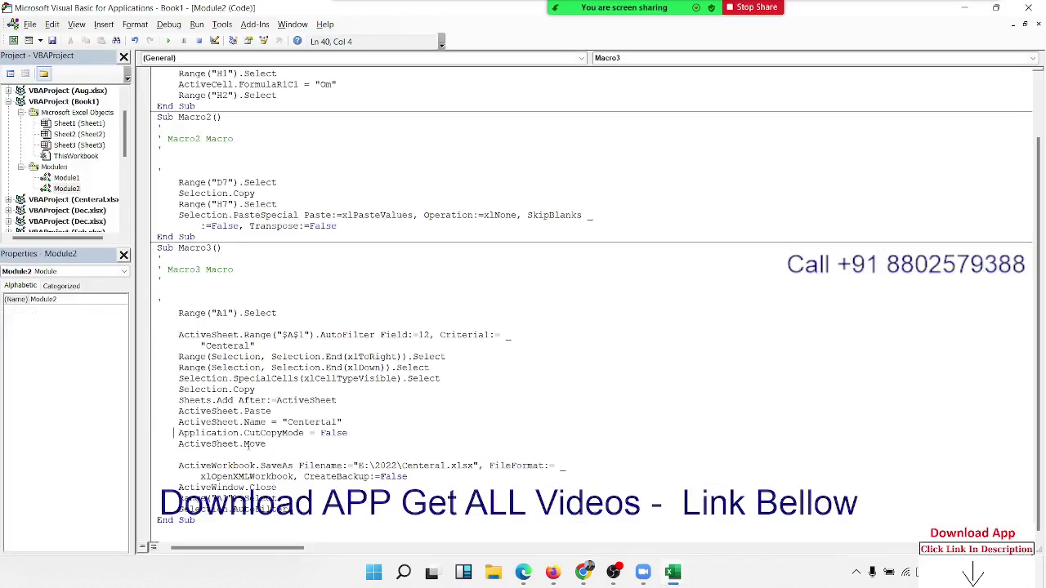
Review the Move and E:\2022 save lines, then add three blank lines before End Sub
click(342, 433)
click(210, 447)
double_click(202, 463)
click(267, 459)
double_click(319, 464)
click(370, 465)
drag(370, 465, 457, 465)
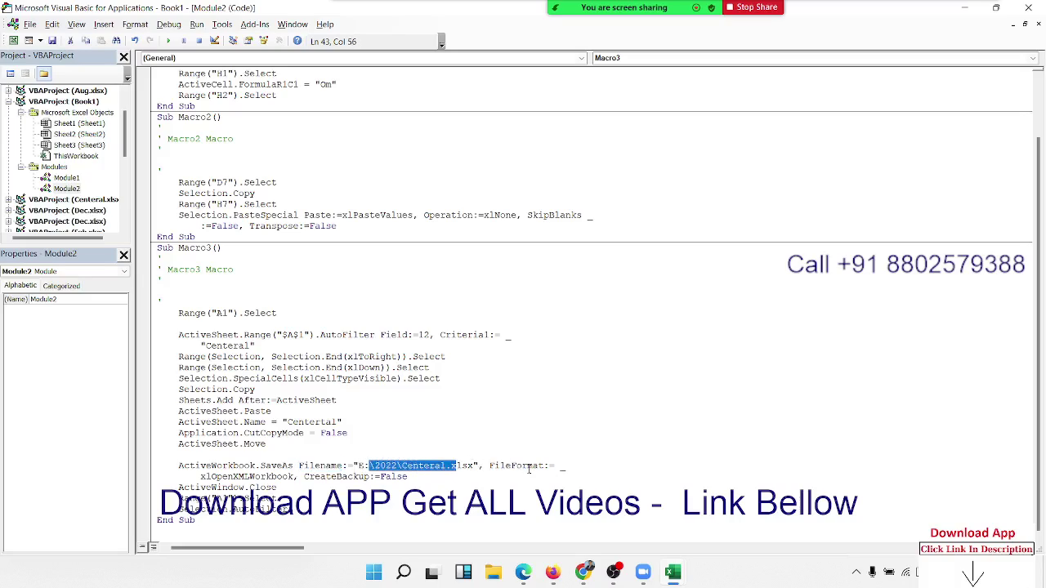
click(294, 483)
click(296, 509)
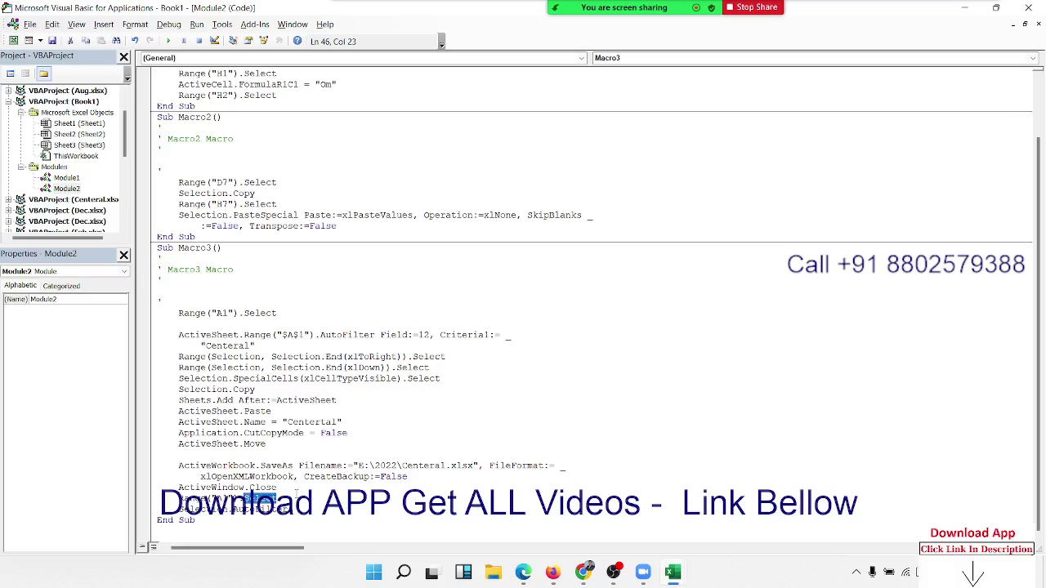
key(Return)
key(Return)
key(Return)
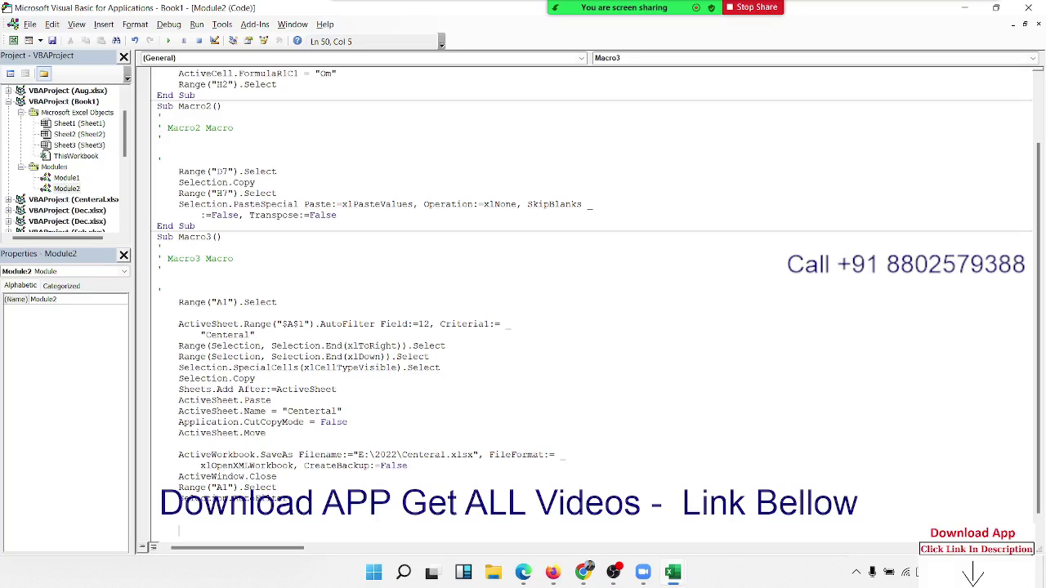
Review Macro3's A1 range, Centertal sheet name, Centeral save path and Criterial argument
double_click(222, 302)
double_click(315, 413)
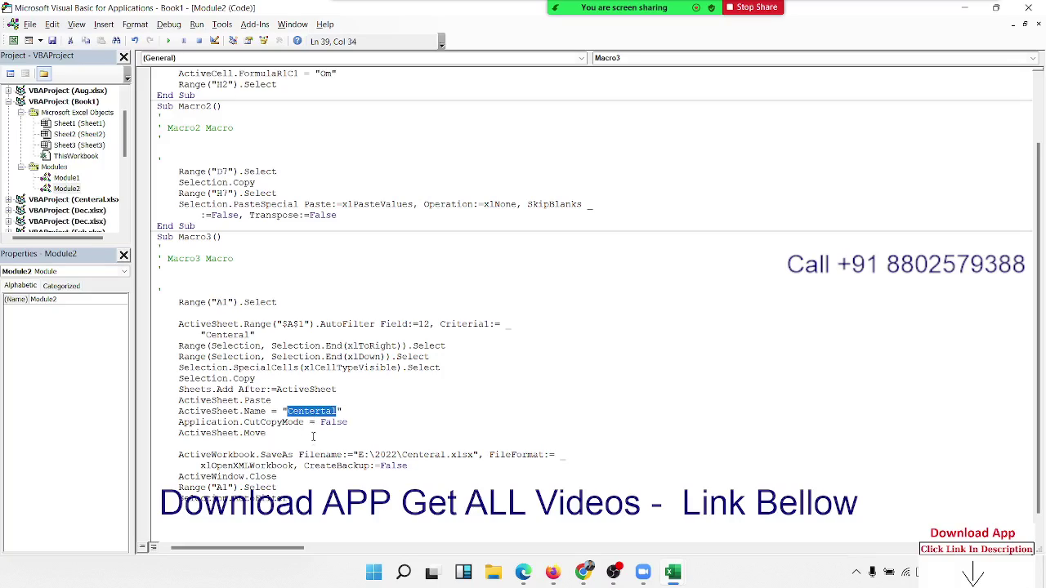
double_click(423, 455)
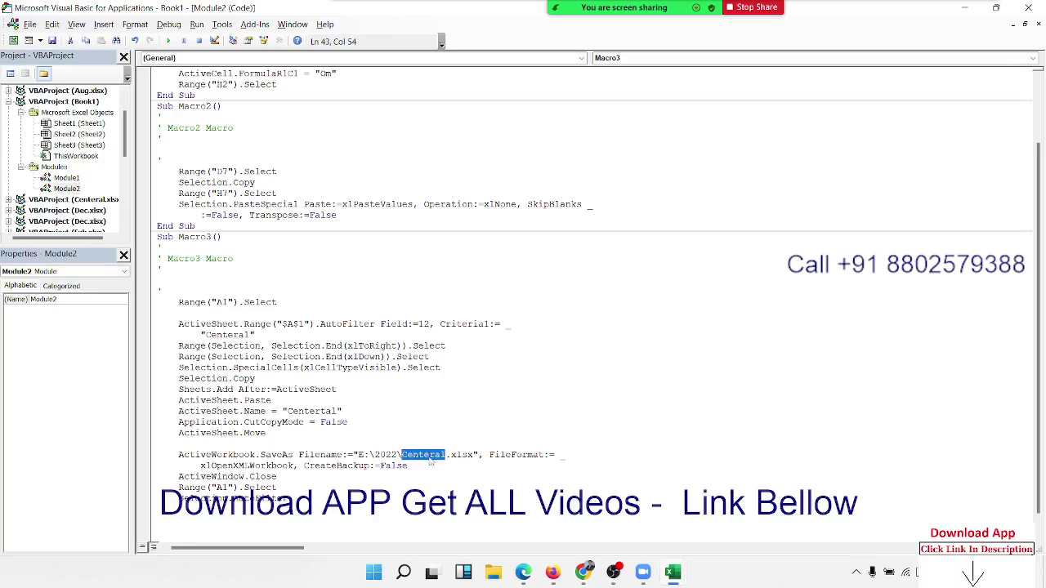
click(474, 324)
double_click(474, 326)
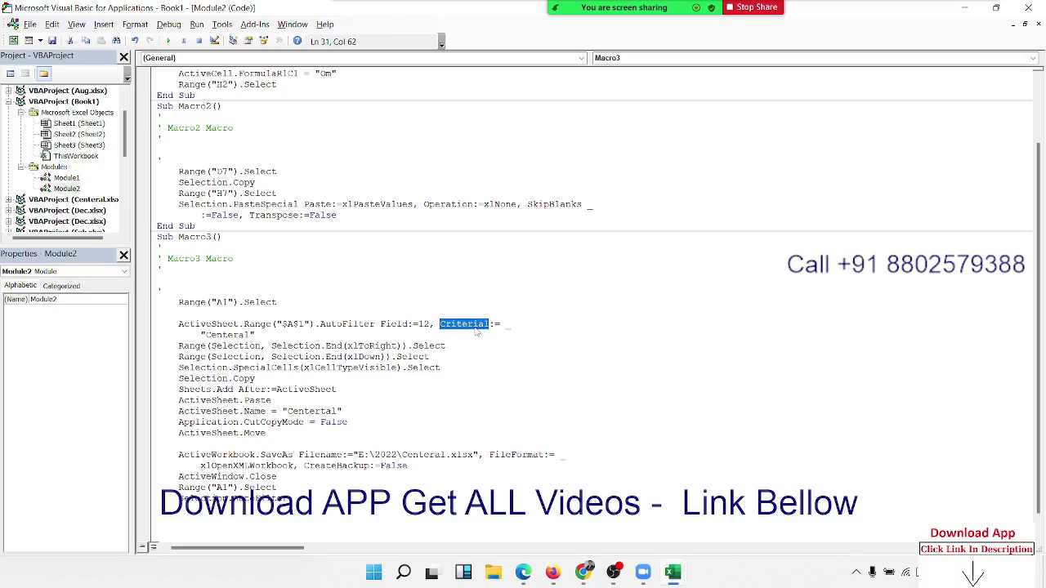
Remove the blank line above AutoFilter and insert blank lines above Range("A1").Select
click(183, 314)
key(Delete)
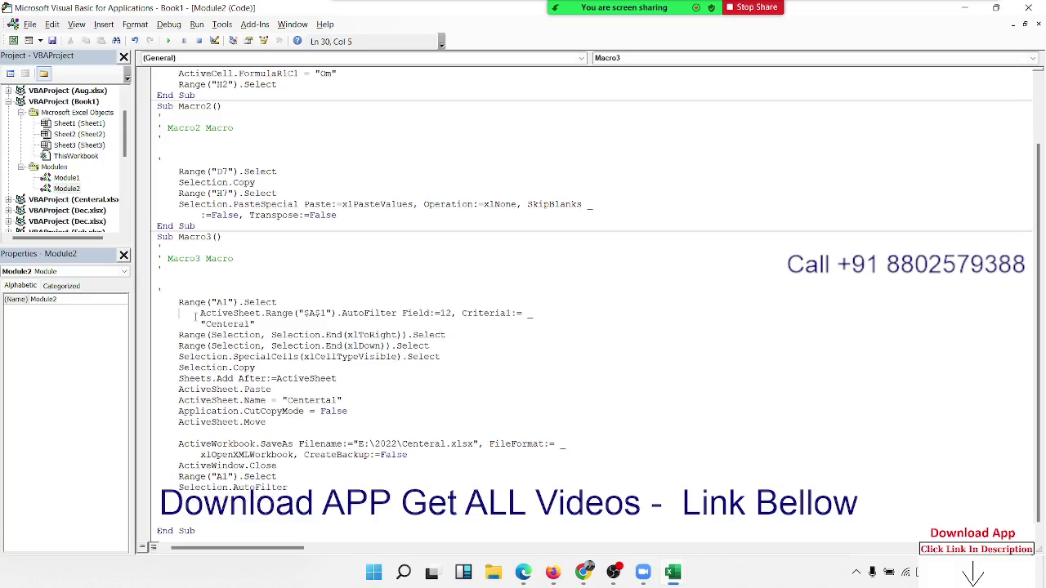
key(Delete)
key(Delete)
key(Delete)
key(Delete)
key(Up)
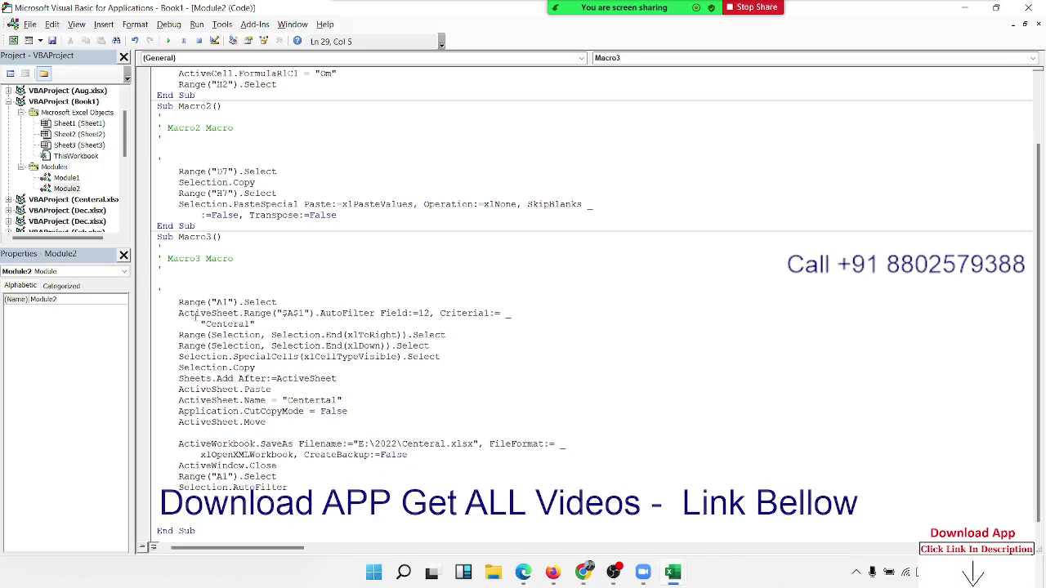
key(Return)
key(Return)
key(Return)
Insert the line n = InputBox("Enter Name") above Range("A1").Select in Macro3
key(Up)
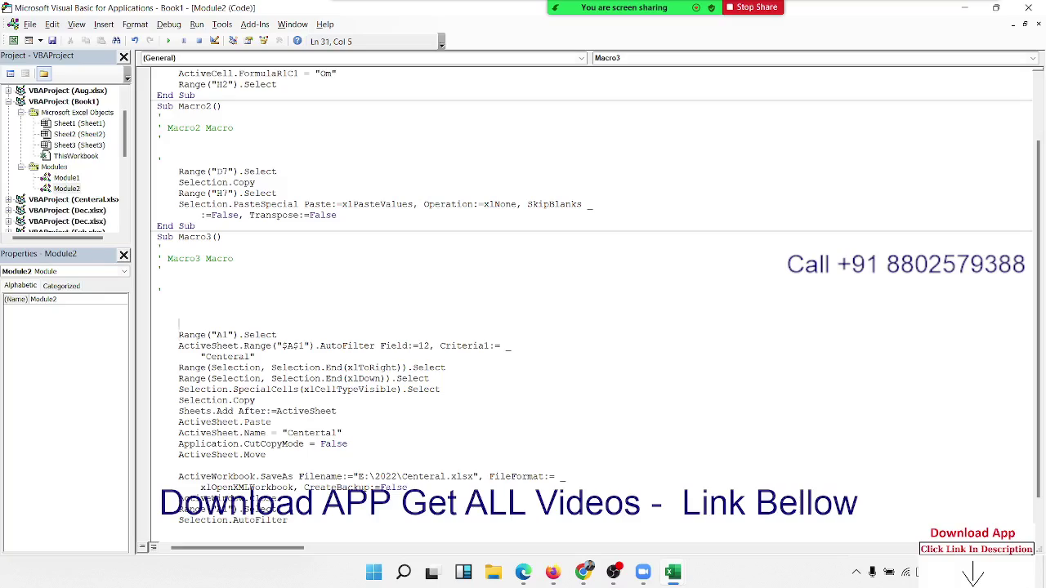
key(Up)
text(p)
text(=)
key(BackSpace)
key(BackSpace)
text(n)
text(=i)
text(nputb)
text(ox)
text(("E)
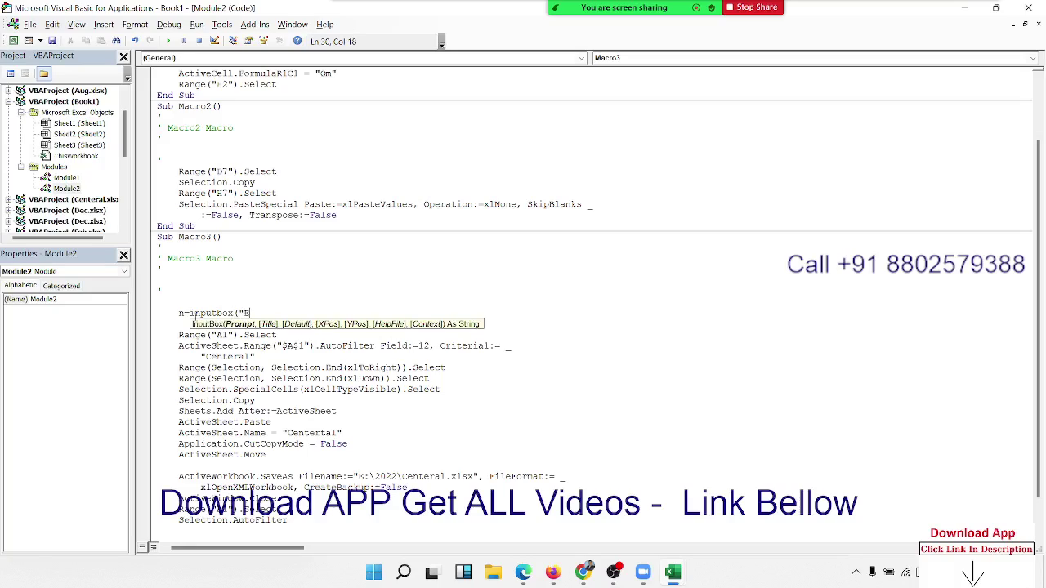
text(nter )
text(N)
text(ame)
text("))
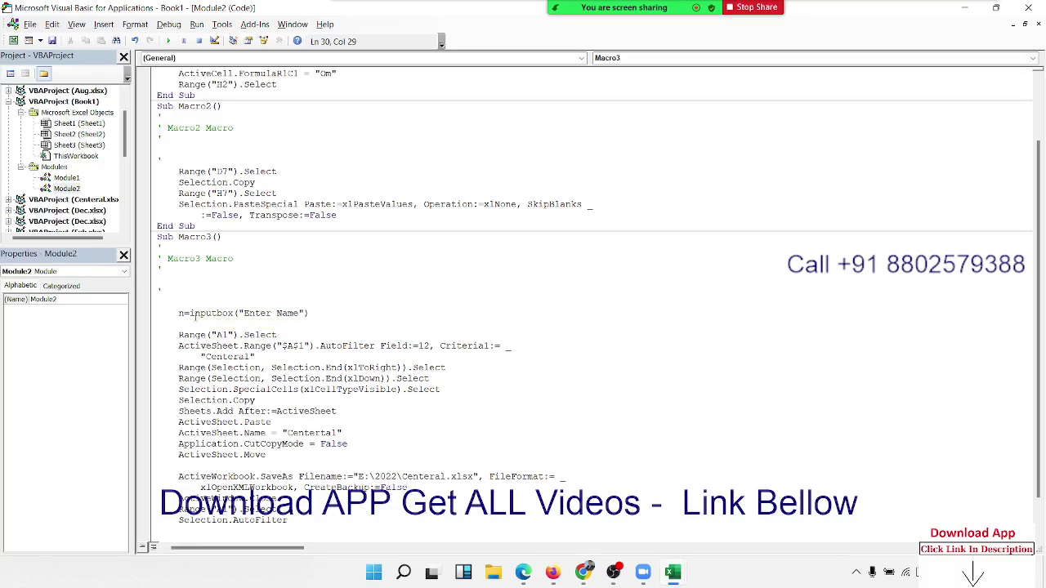
key(Down)
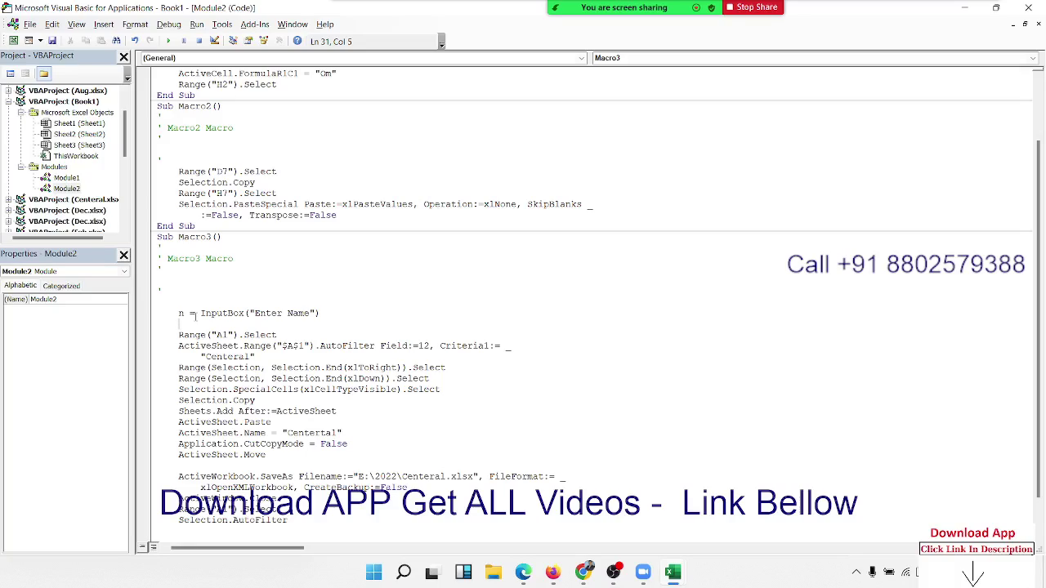
drag(200, 313, 325, 313)
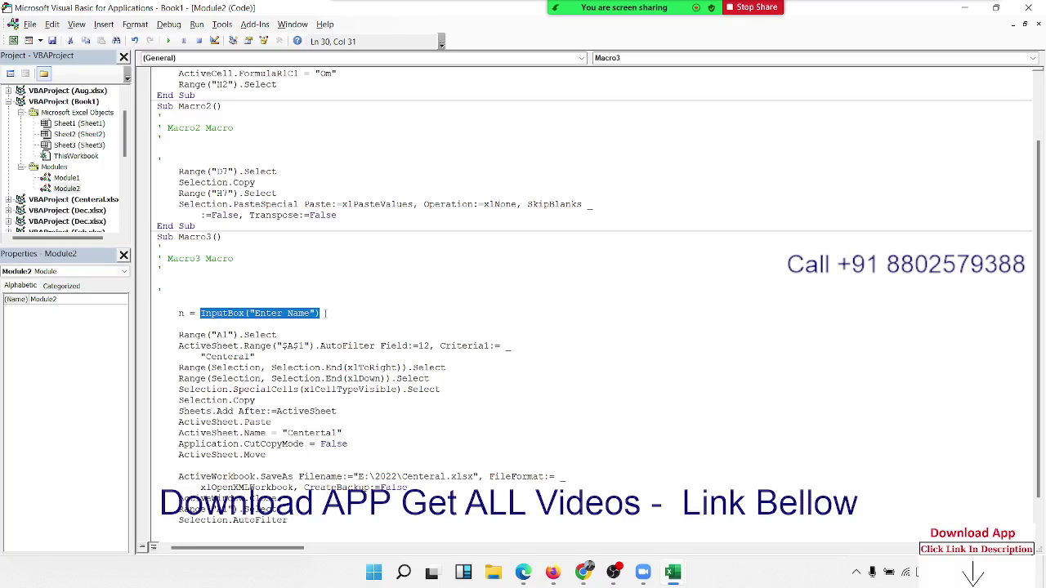
key(Left)
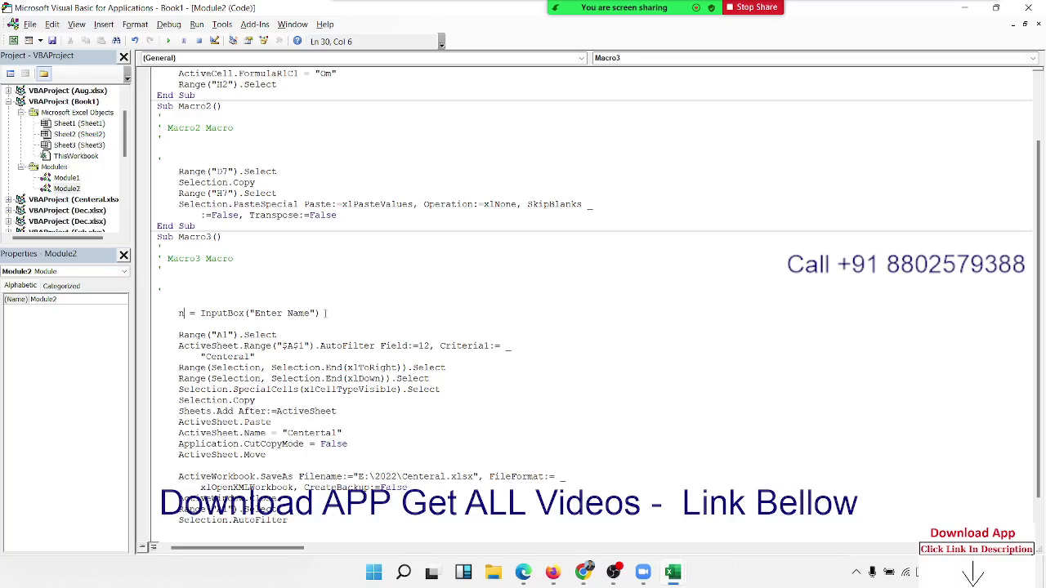
mouse_move(735, 8)
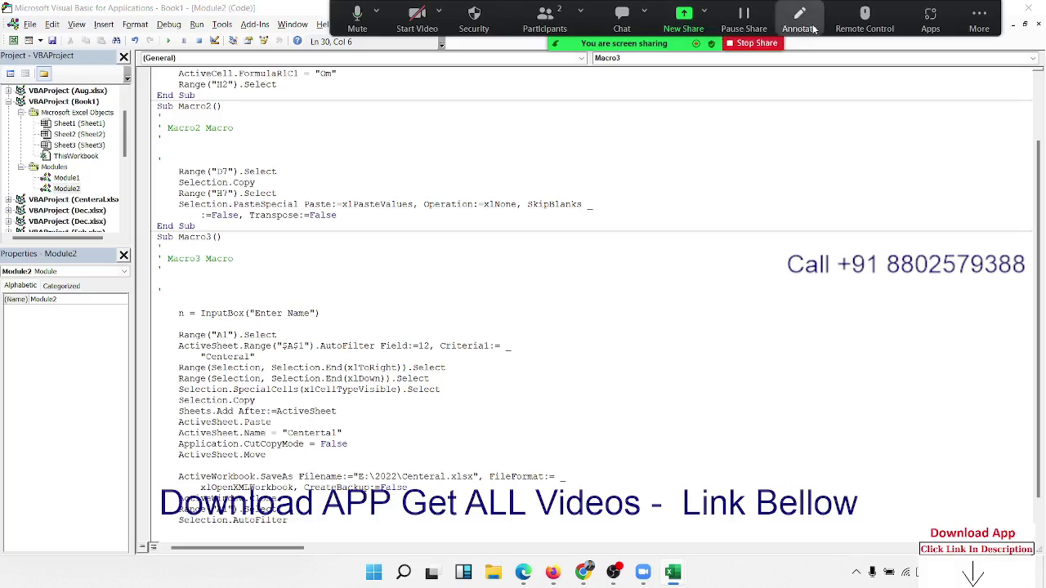
click(813, 29)
mouse_move(670, 163)
mouse_down()
mouse_move(787, 189)
mouse_move(832, 148)
mouse_up()
drag(807, 168, 876, 156)
drag(903, 111, 927, 170)
mouse_move(956, 96)
mouse_down()
mouse_move(989, 119)
mouse_move(978, 102)
mouse_up()
mouse_move(704, 272)
mouse_down()
mouse_move(749, 234)
mouse_move(827, 300)
mouse_up()
mouse_move(853, 241)
mouse_down()
mouse_move(808, 271)
mouse_move(846, 275)
mouse_up()
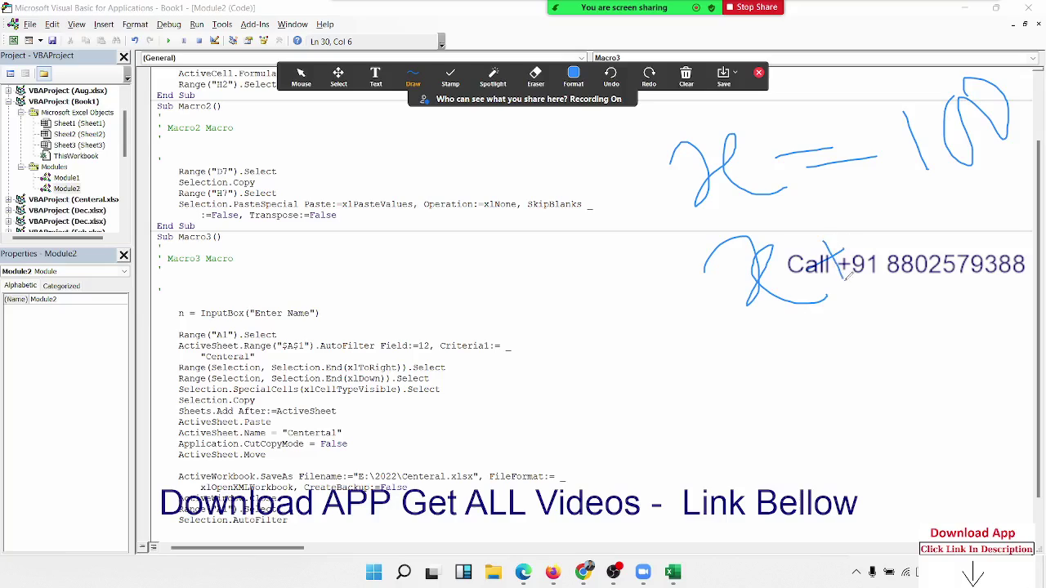
drag(898, 215, 900, 258)
drag(933, 220, 936, 229)
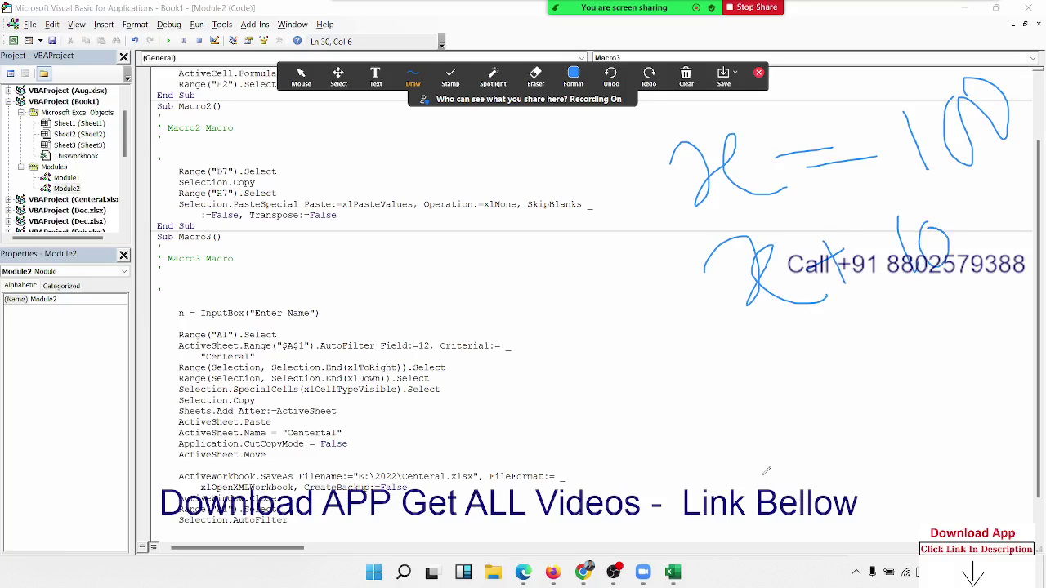
click(686, 78)
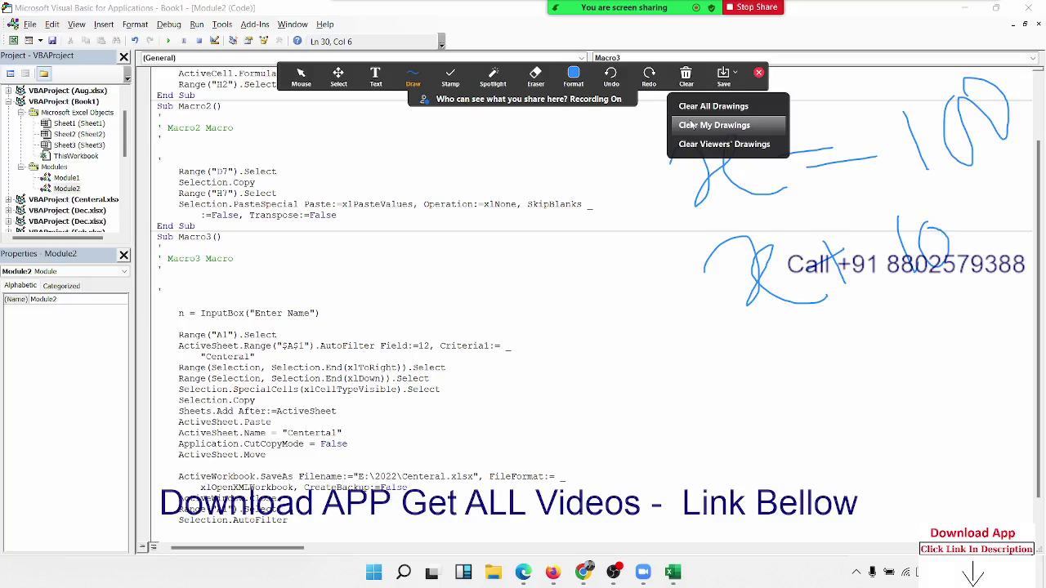
click(692, 124)
click(756, 72)
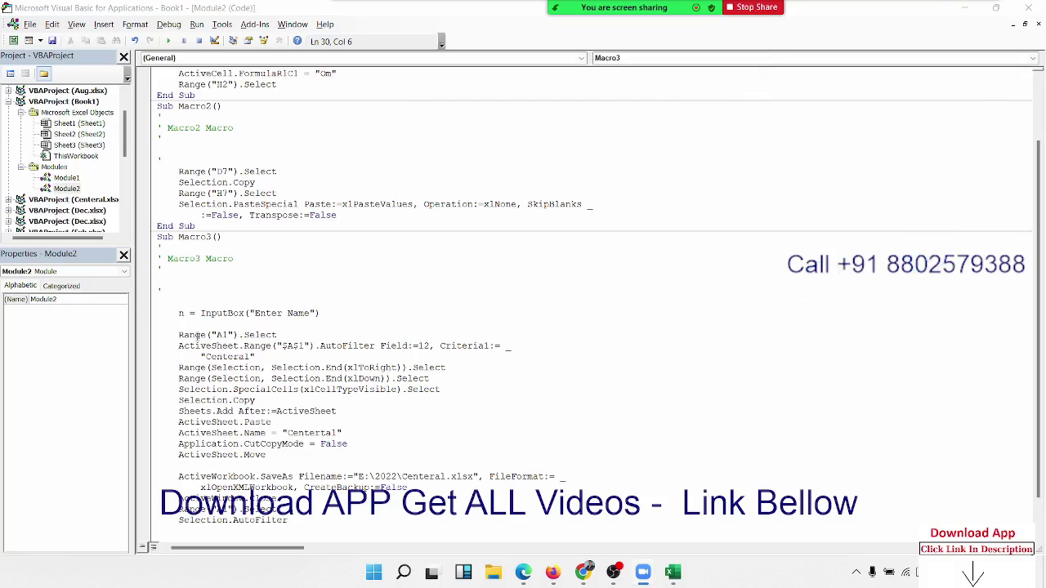
Replace the fixed sheet name Centertal after ActiveSheet.Name with the variable n
double_click(220, 312)
drag(254, 313, 282, 313)
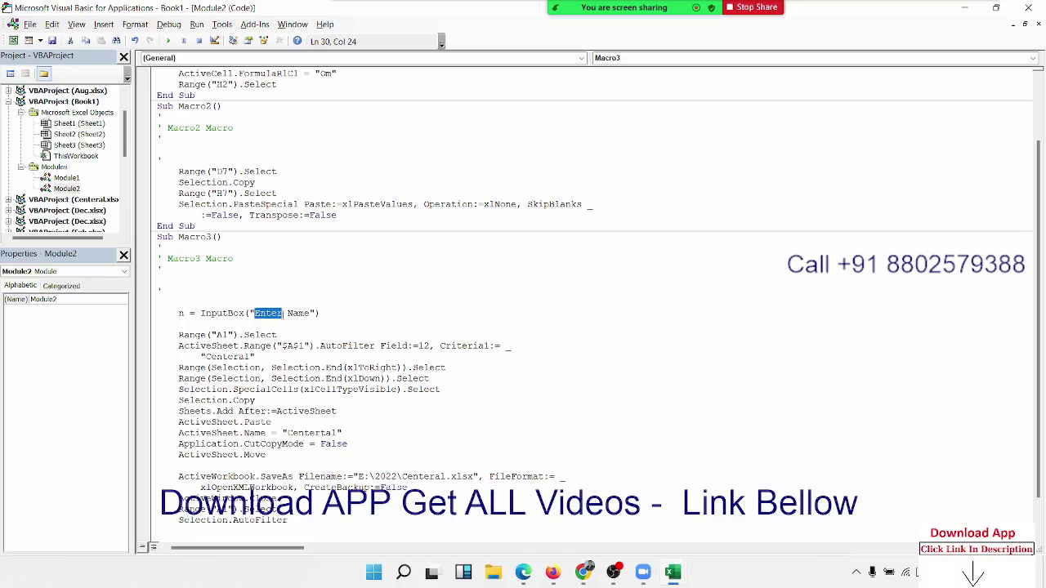
drag(185, 313, 173, 313)
click(411, 436)
drag(280, 431, 160, 432)
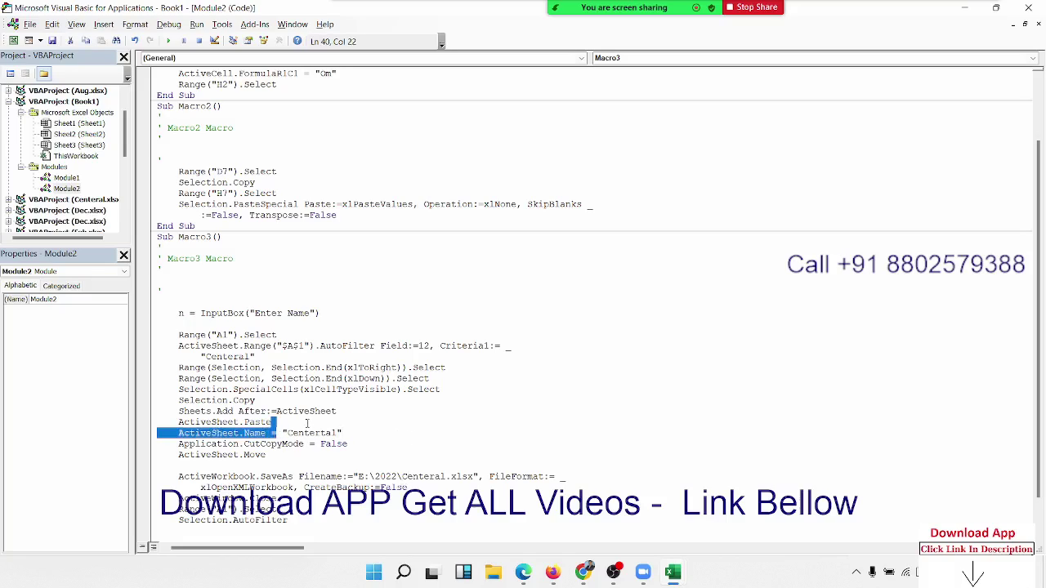
drag(343, 433, 282, 433)
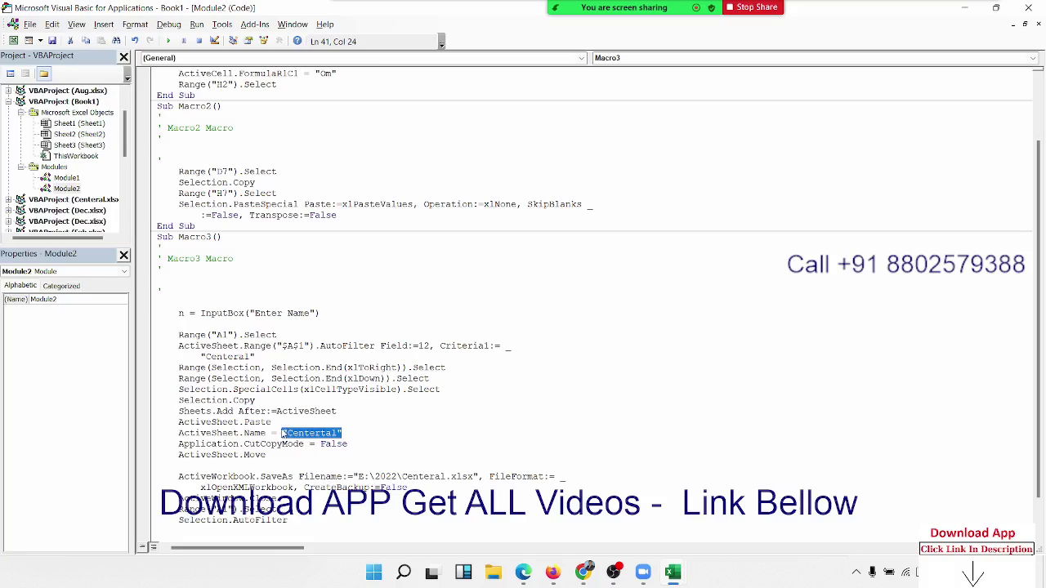
text(n)
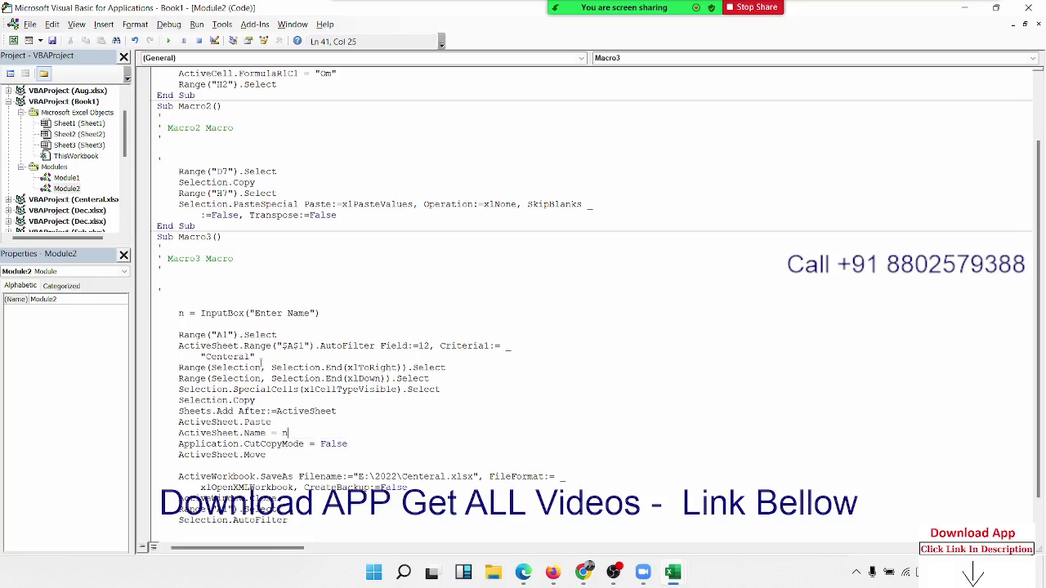
Replace Centeral in the AutoFilter Criteria1 with the variable n
click(258, 357)
drag(258, 357, 200, 357)
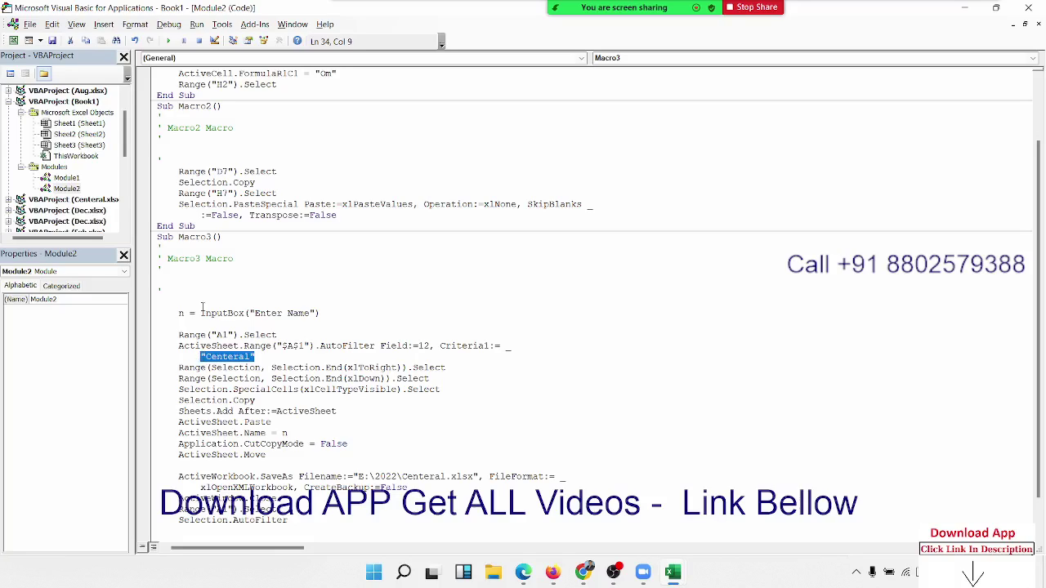
text(n)
click(339, 400)
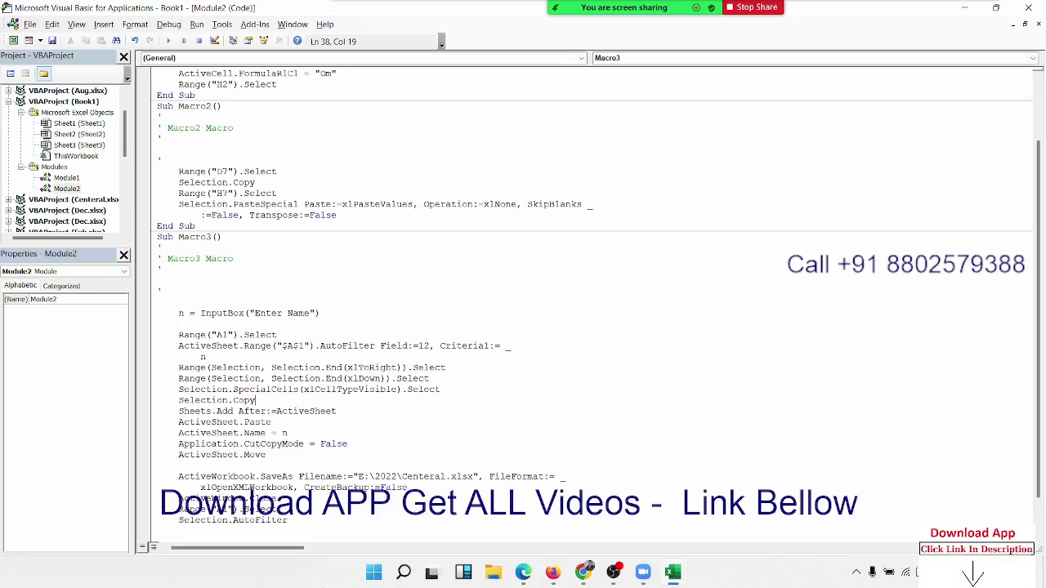
click(302, 424)
scroll(301, 441, down, 2)
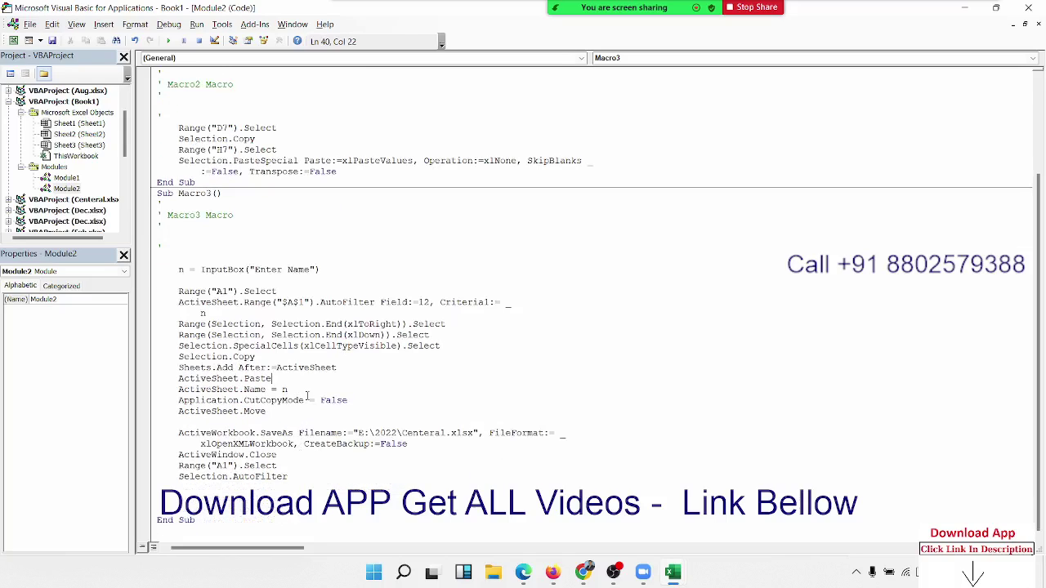
Change the SaveAs file name from Centeral to "E:\2022\" & n & ".xlsx"
double_click(428, 434)
text(n)
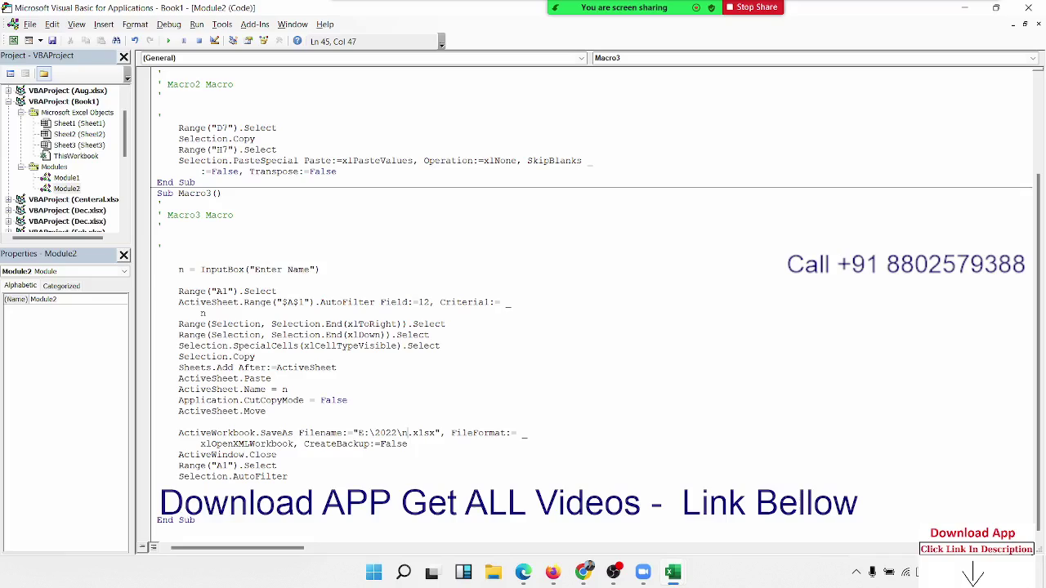
key(Left)
text(" )
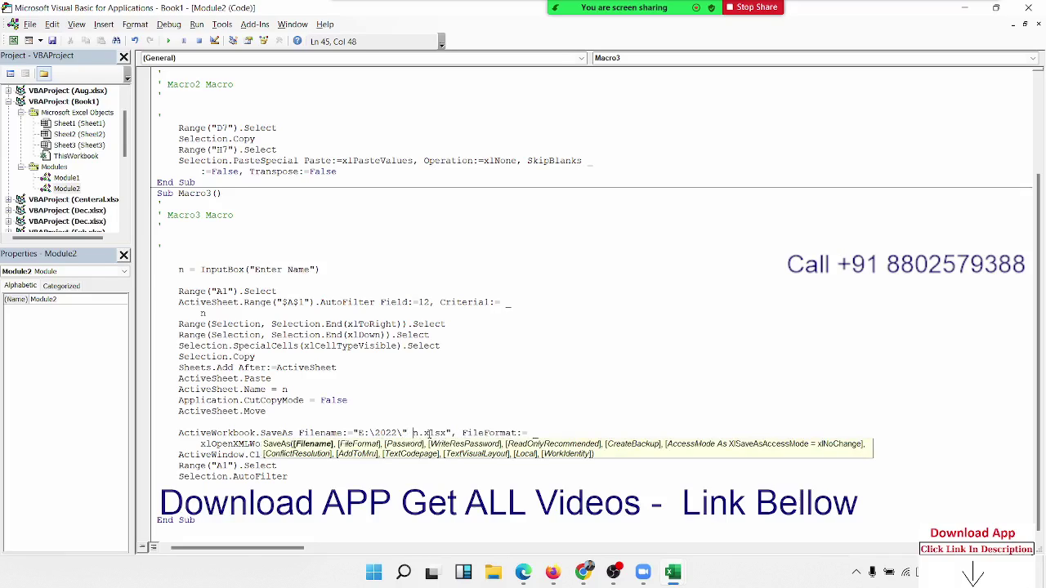
text(& n)
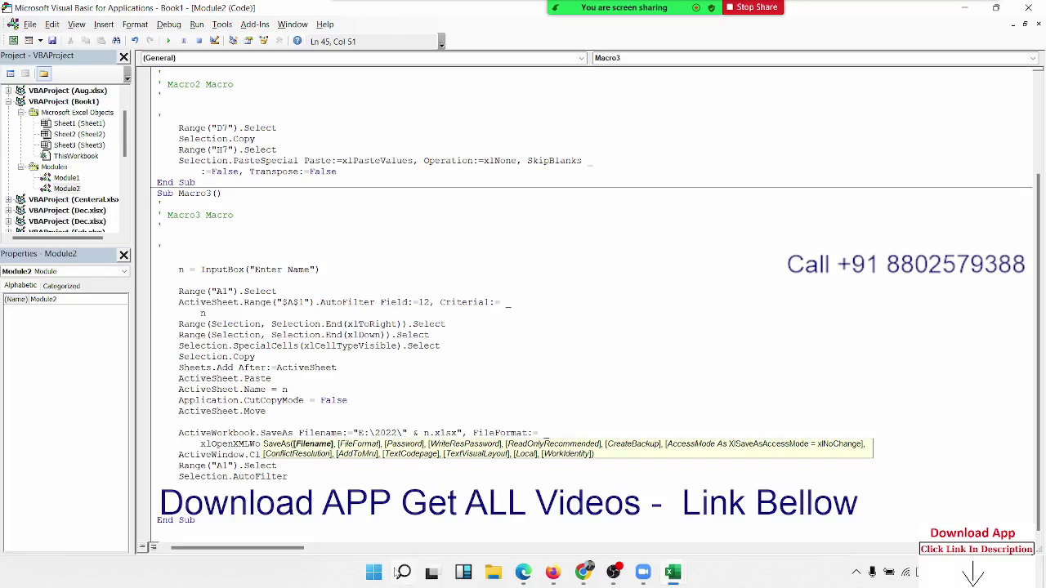
text( & )
text(")
click(430, 402)
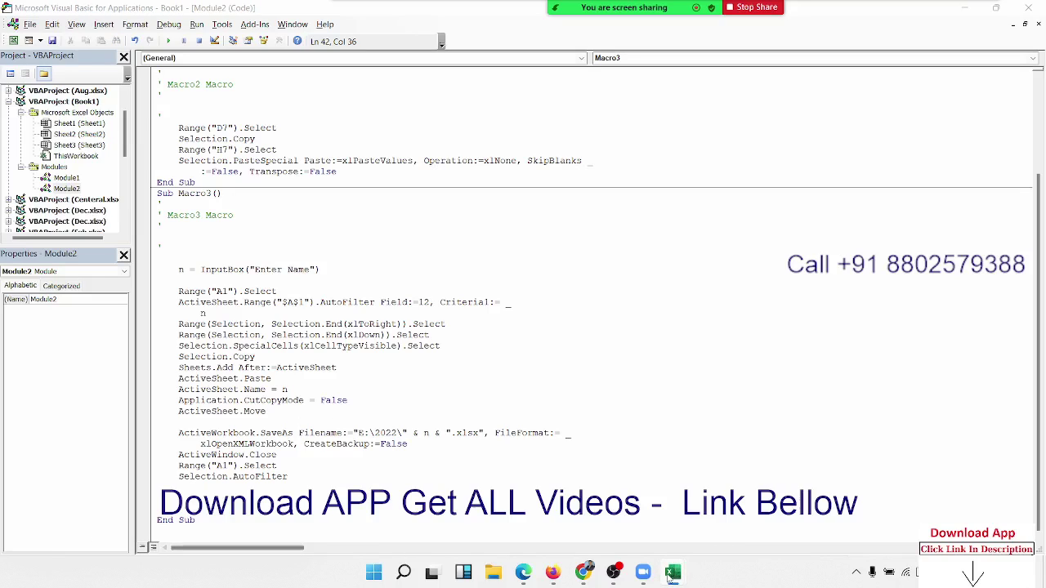
On Sheet2, enter E:\2022 in B5, south in C5 and .xlsx in D5
mouse_move(670, 576)
click(638, 539)
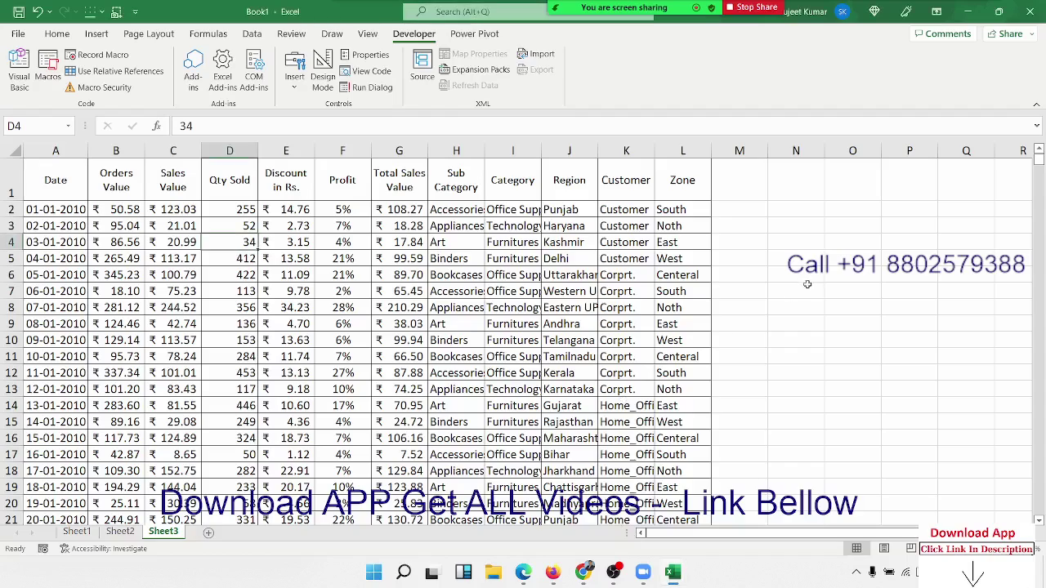
click(120, 531)
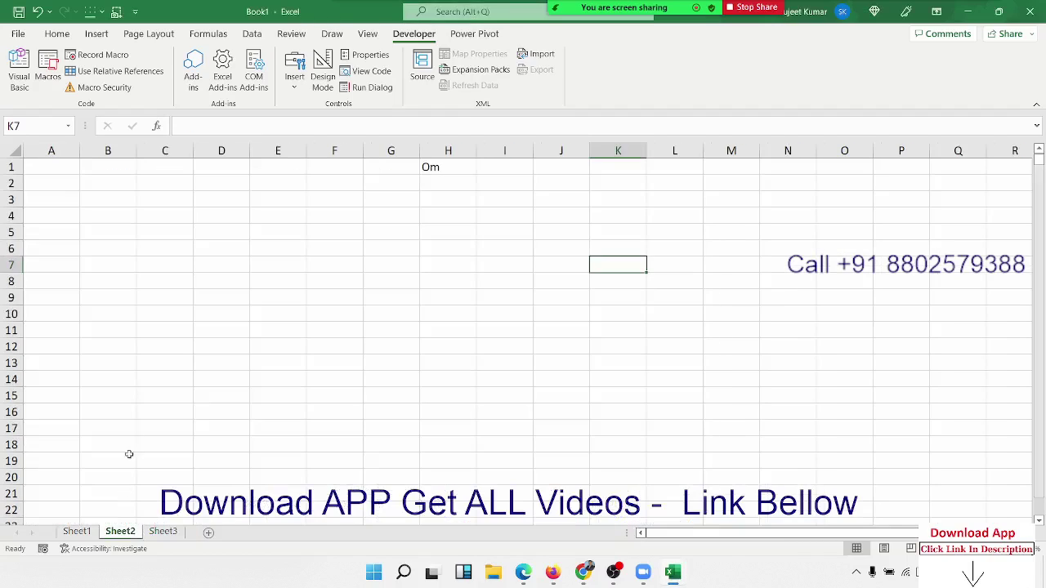
click(120, 234)
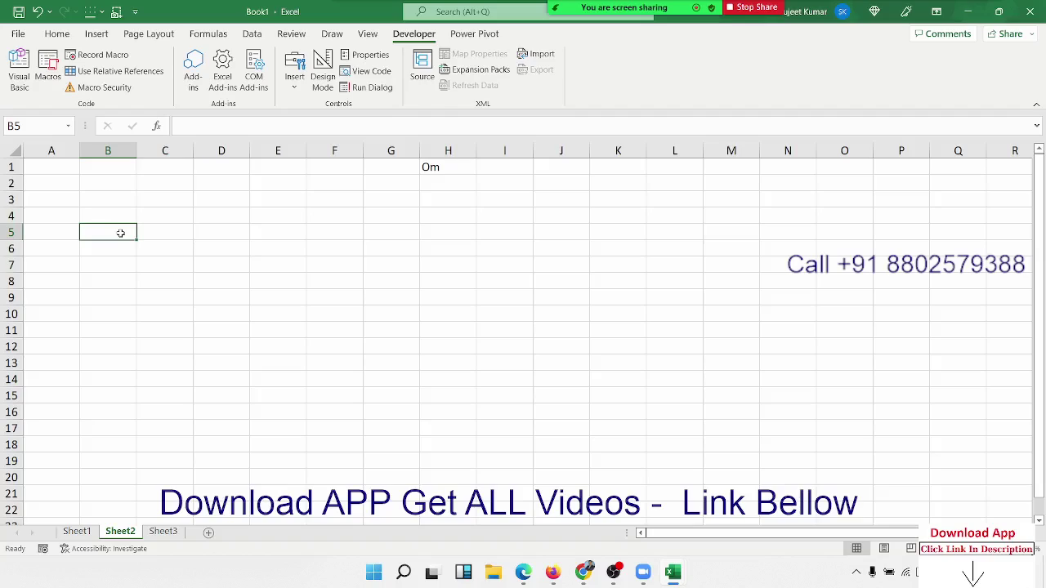
double_click(120, 233)
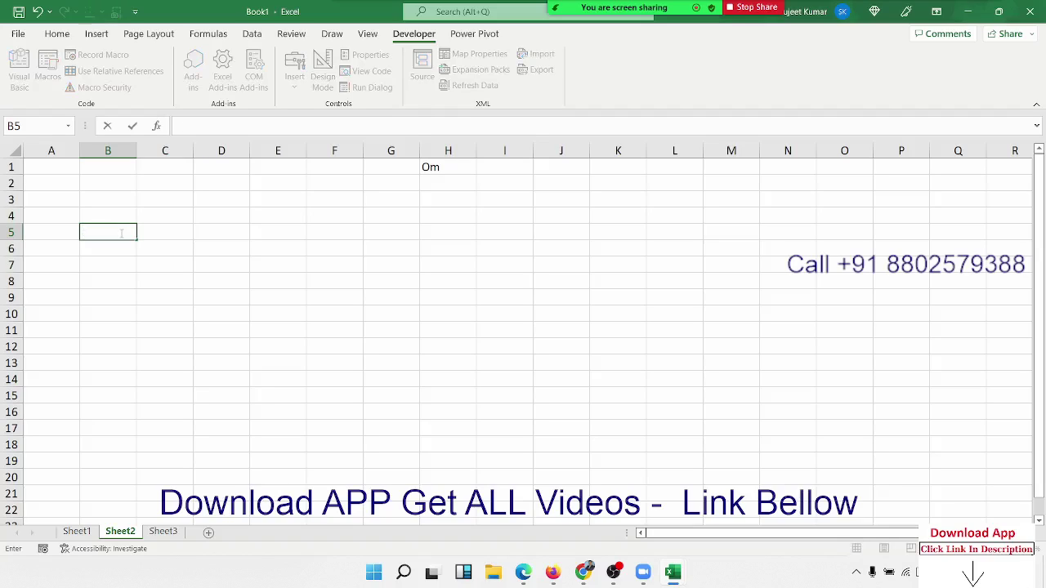
text(E)
text(:\)
text(2022)
key(Tab)
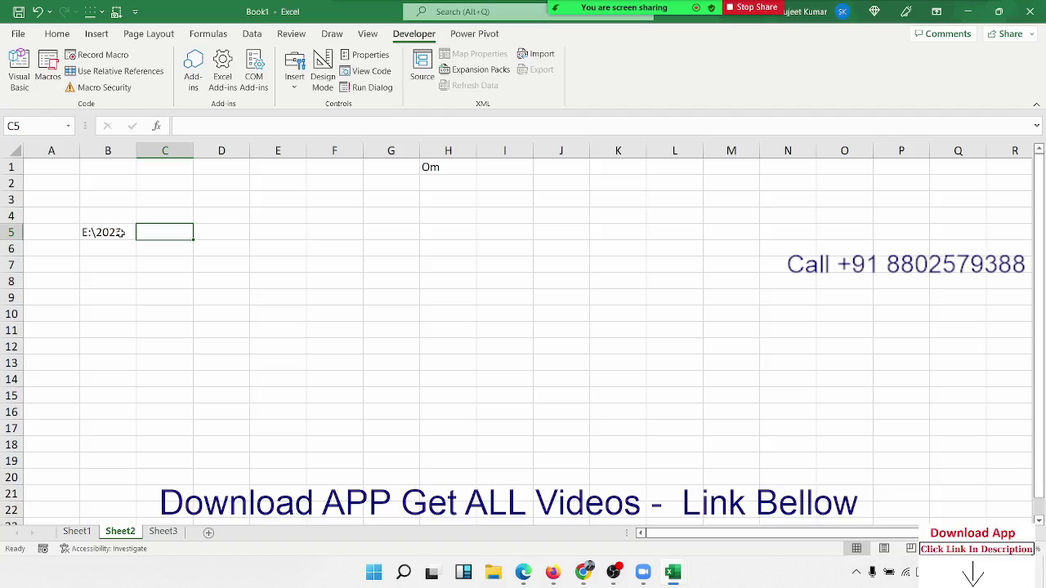
key(Tab)
text(.xls)
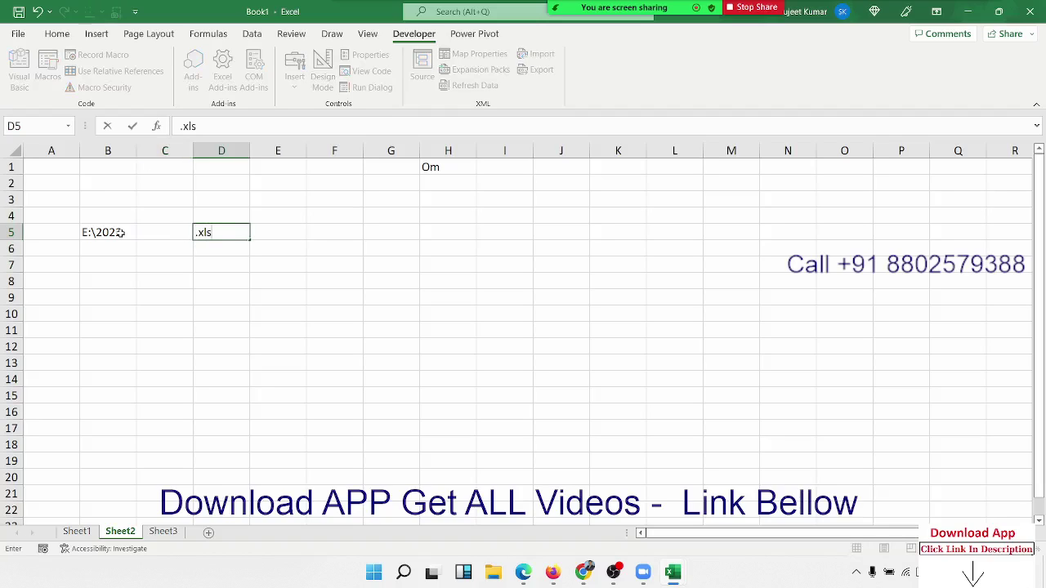
text(x)
key(Return)
key(Up)
key(Left)
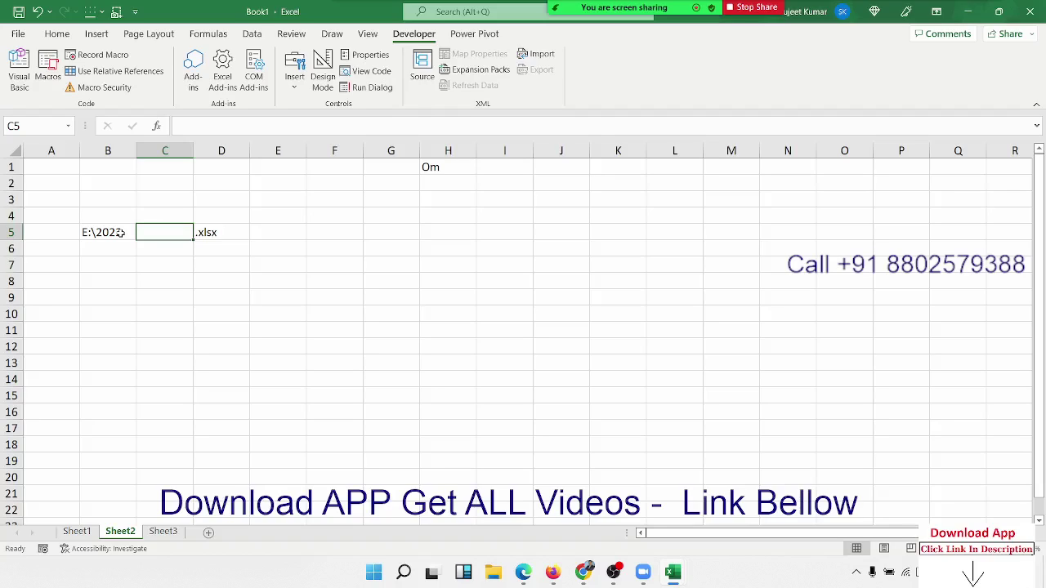
text(sout)
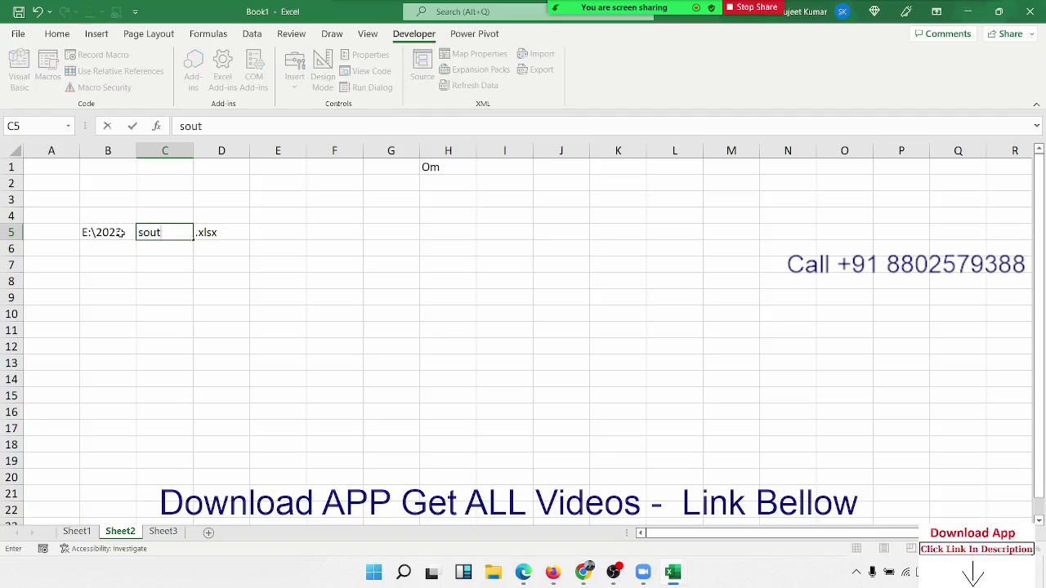
text(h)
key(Return)
key(Return)
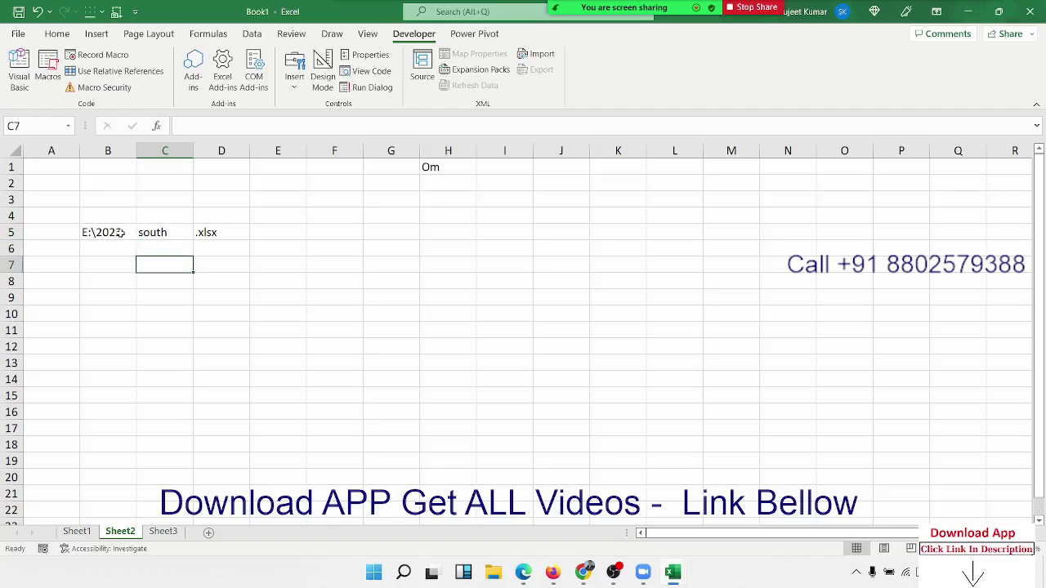
Join the cells in C7 with =B5&C5&D5 and add a trailing backslash to B5
text(=)
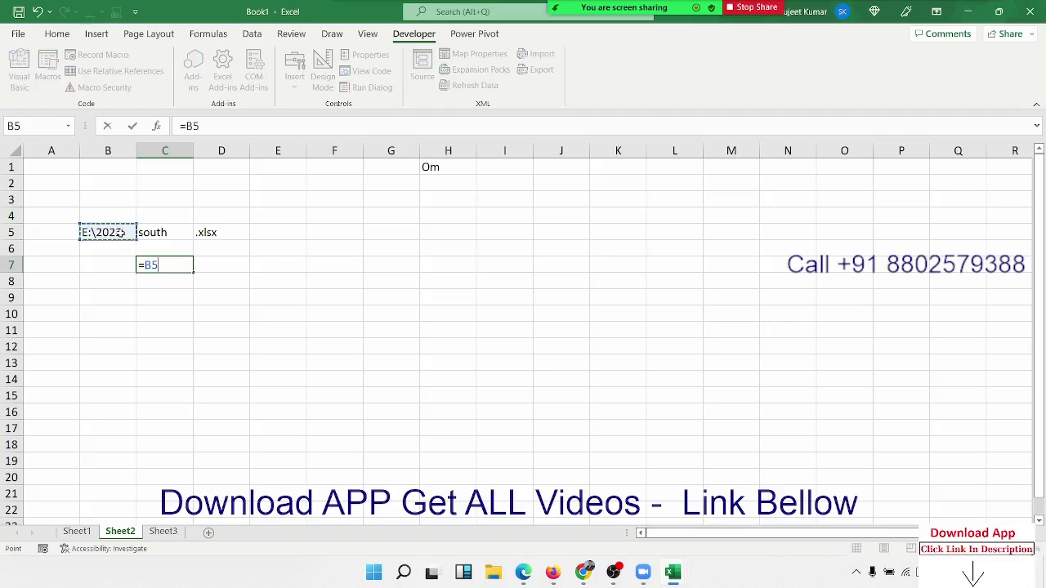
text(&)
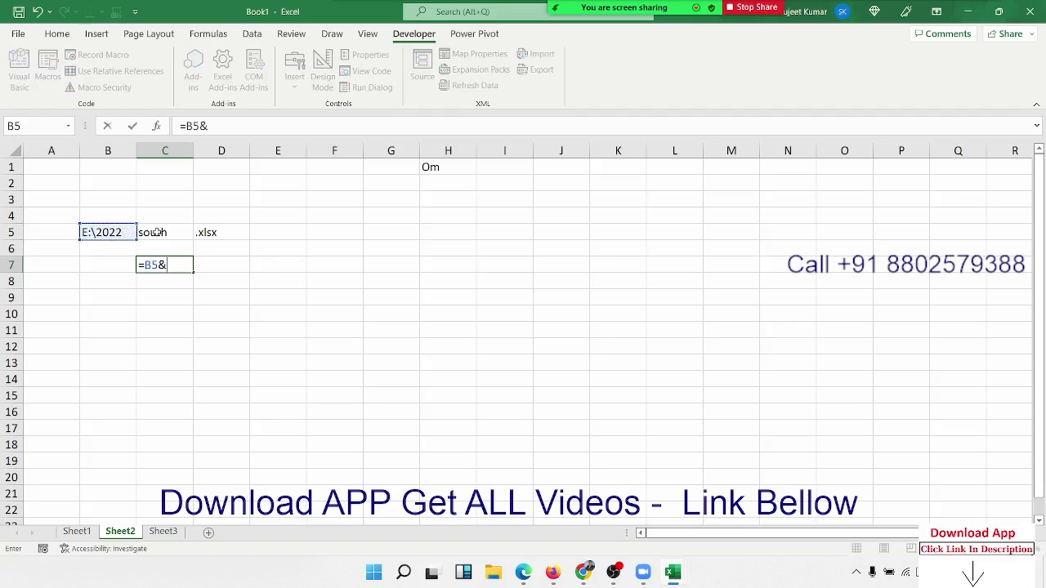
click(155, 233)
text(&)
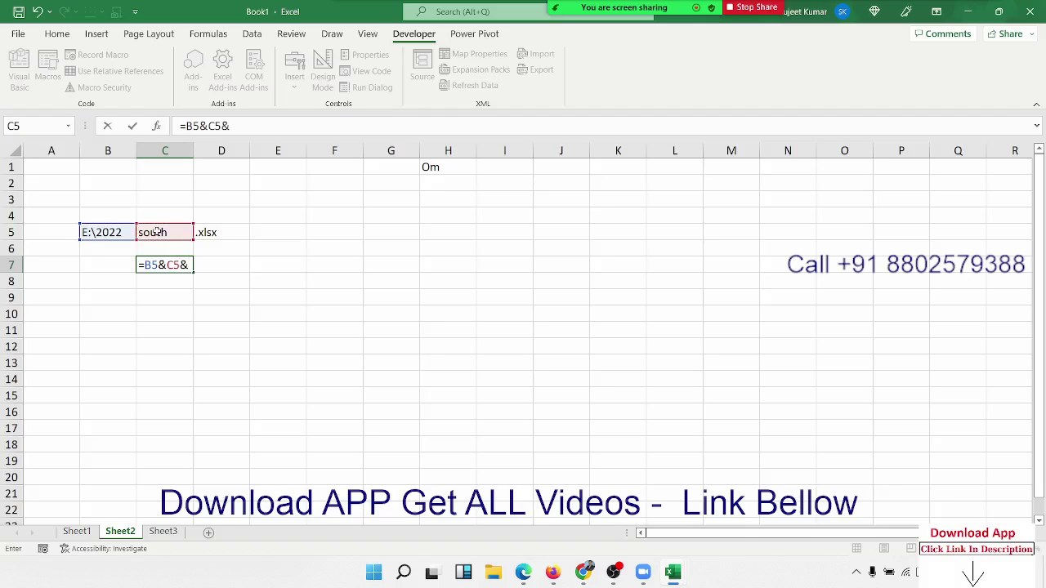
click(218, 231)
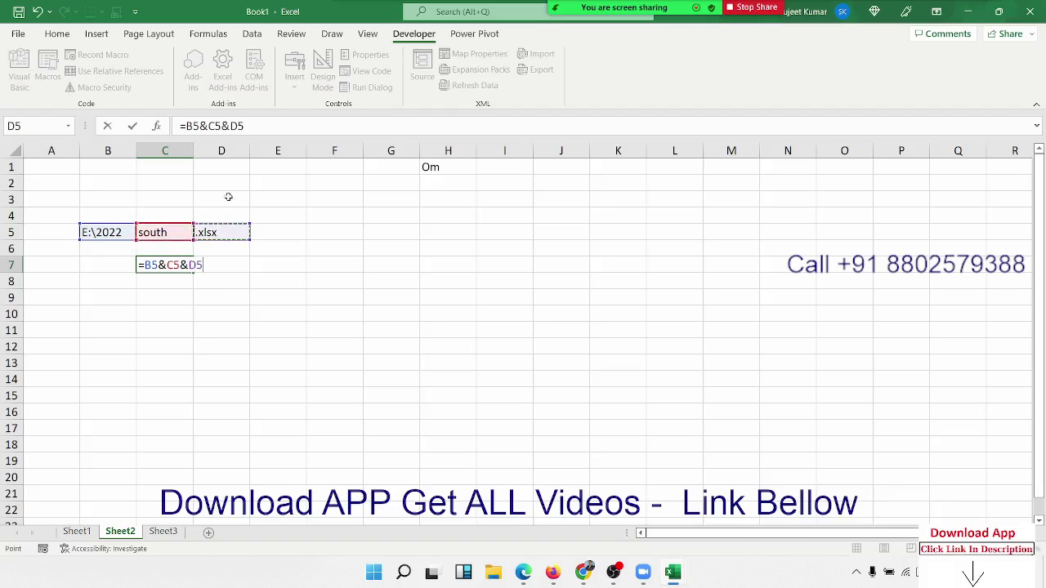
key(Return)
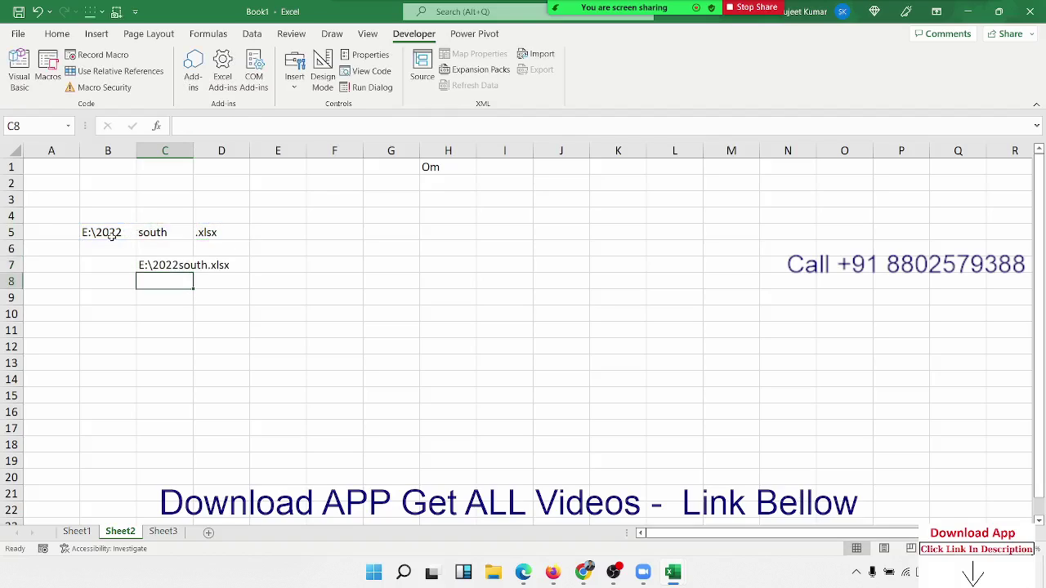
double_click(121, 232)
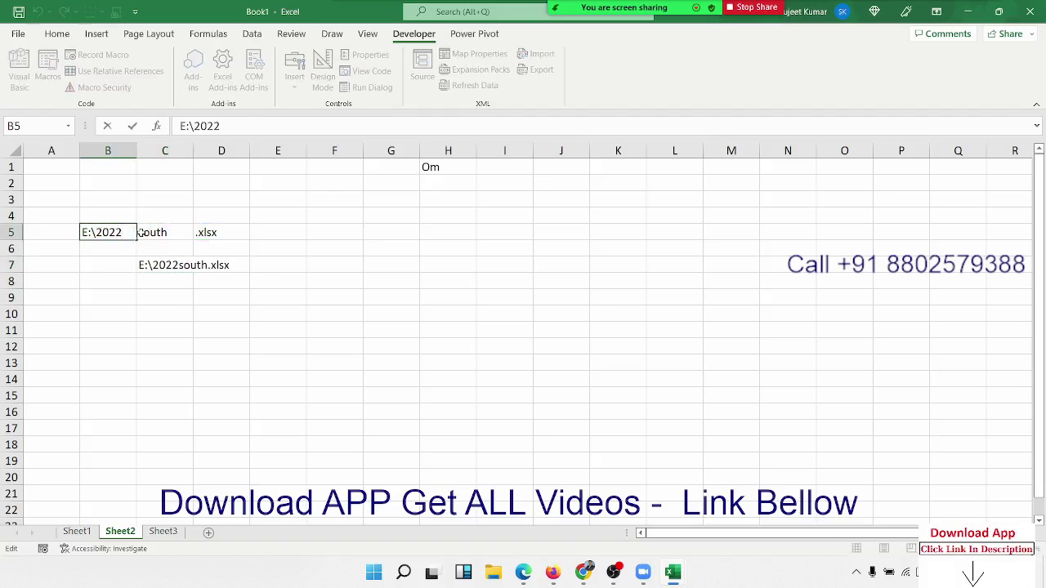
text(\)
key(Return)
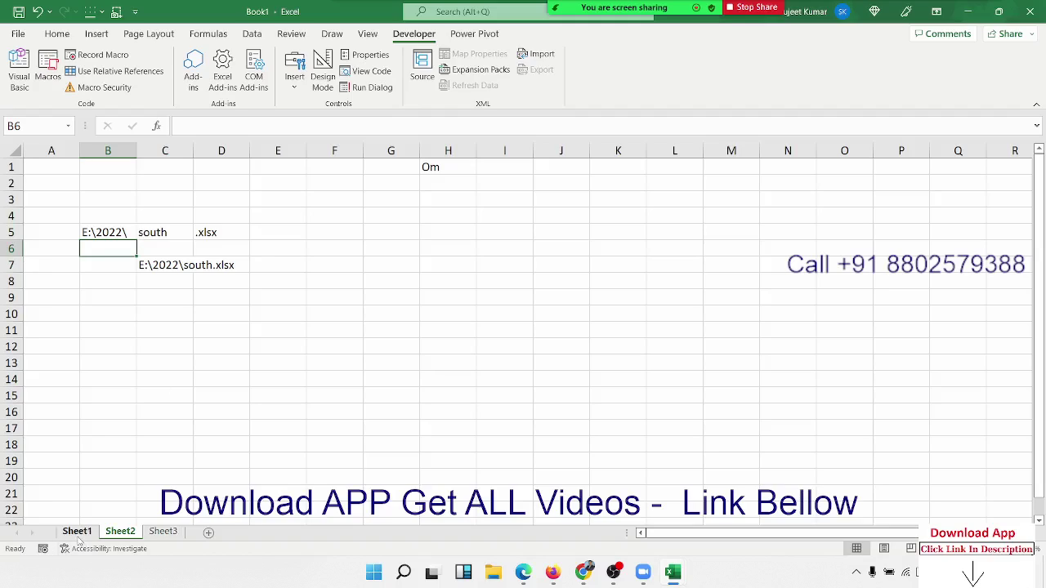
click(78, 538)
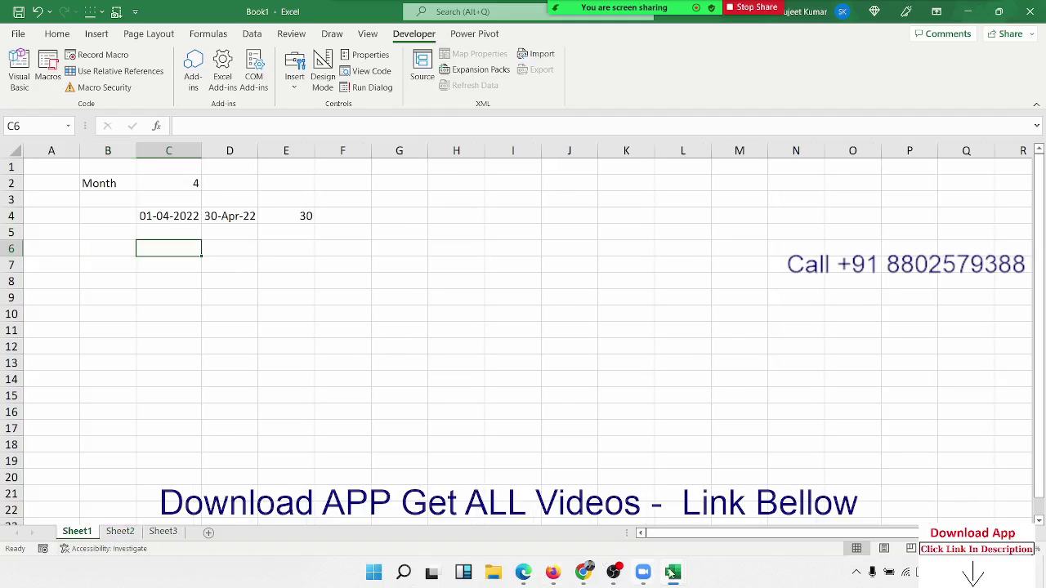
Recheck the end of Macro3's SaveAs statement in the VBA editor
mouse_move(673, 574)
click(723, 523)
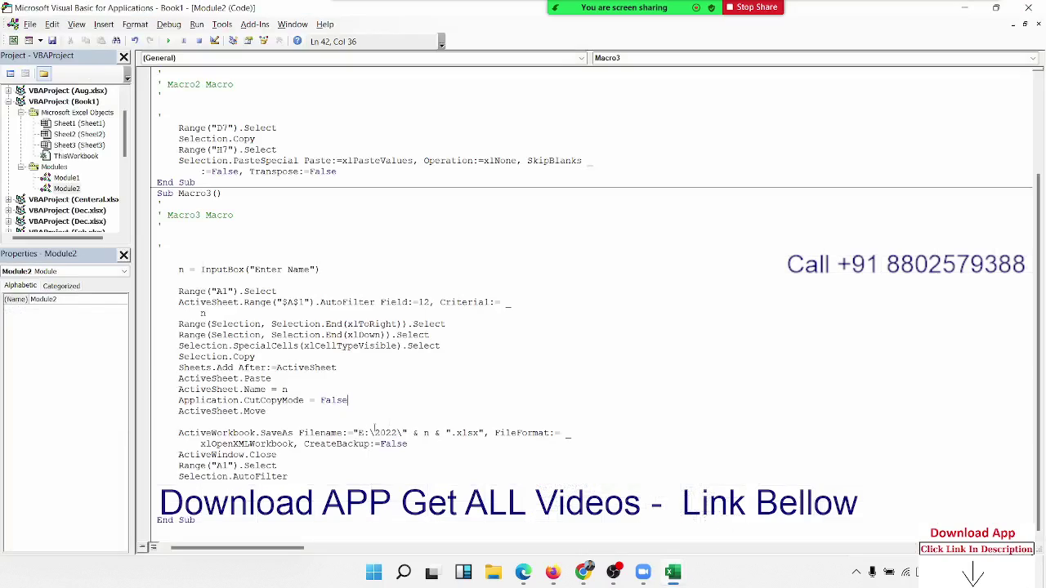
click(435, 444)
Run Macro3 on Sheet3's sales data and enter East at the Enter Name prompt
click(967, 9)
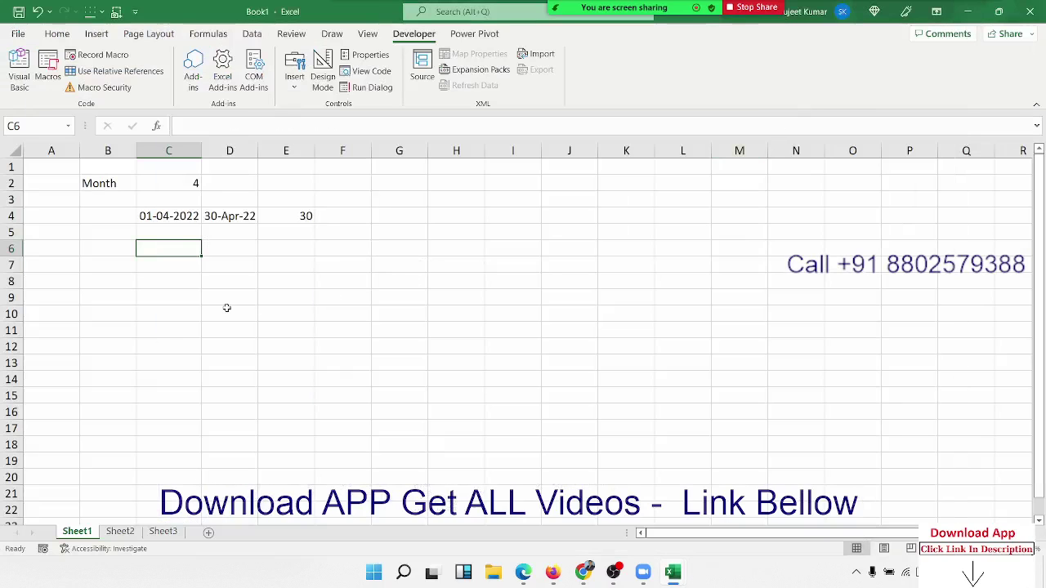
click(177, 533)
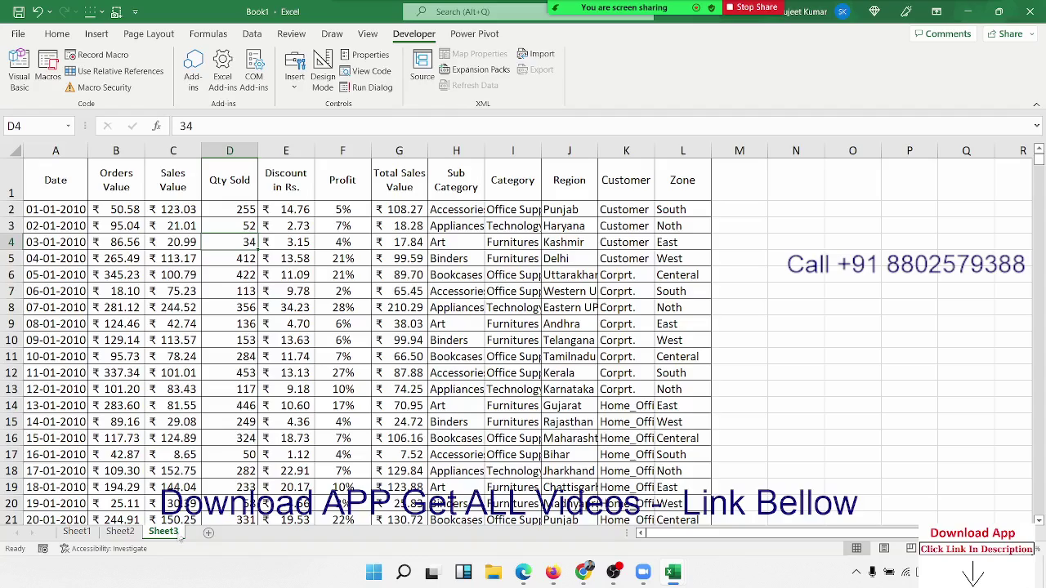
click(178, 284)
click(52, 90)
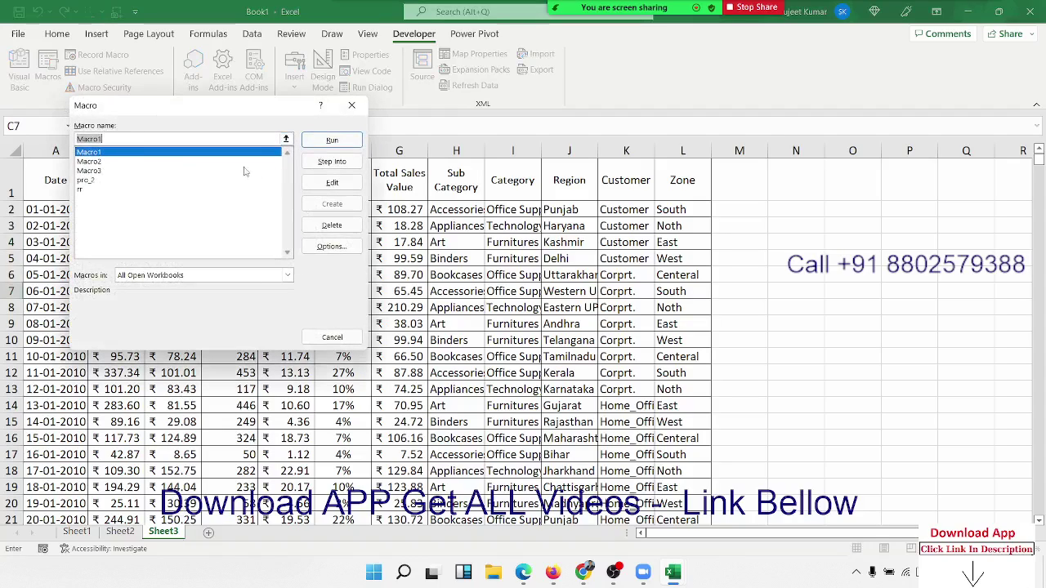
click(112, 170)
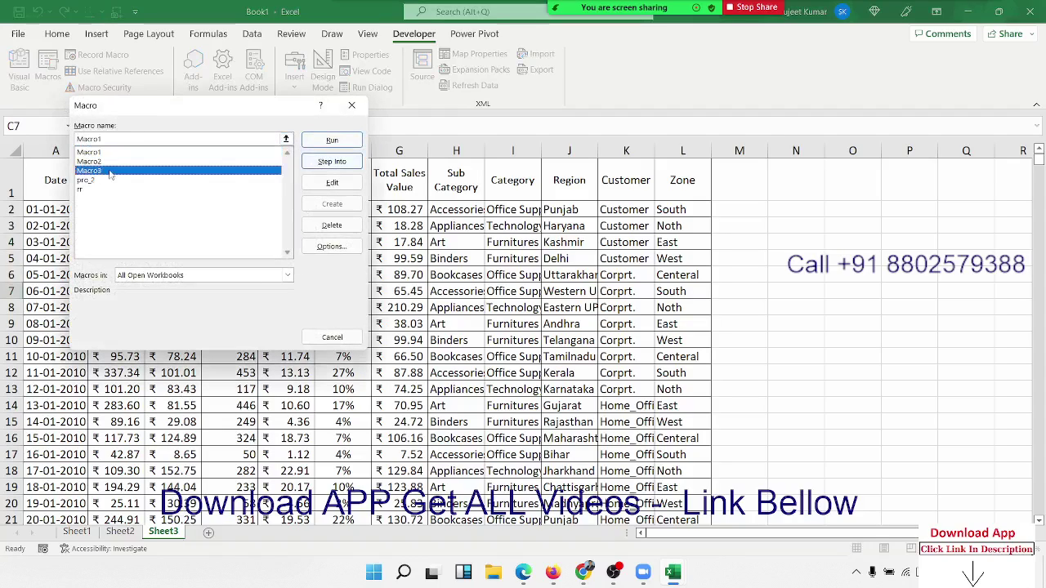
click(345, 144)
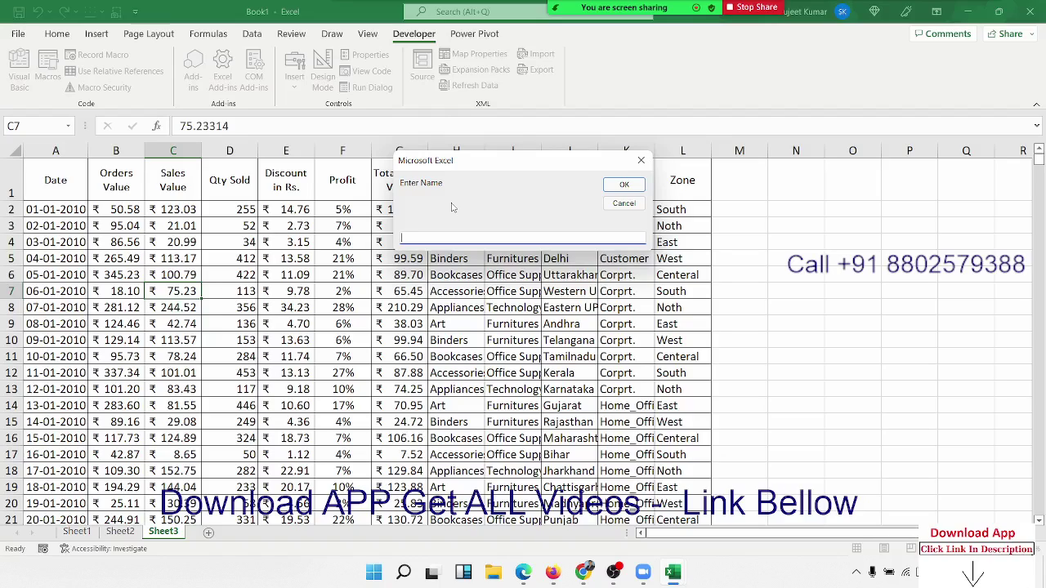
text(East)
click(623, 184)
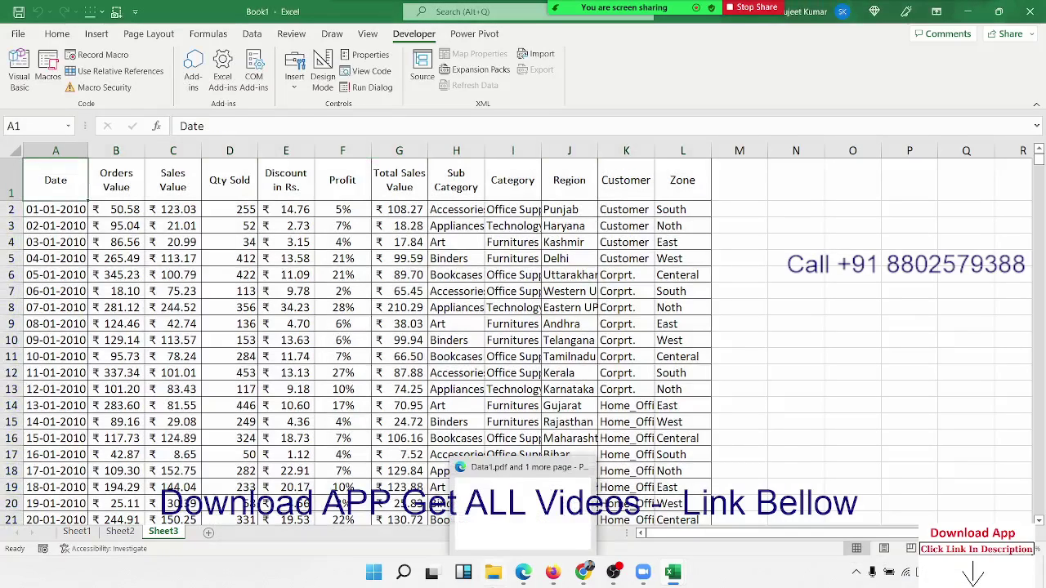
Browse to E:\2022 in File Explorer and select the East workbook beside Central
click(493, 572)
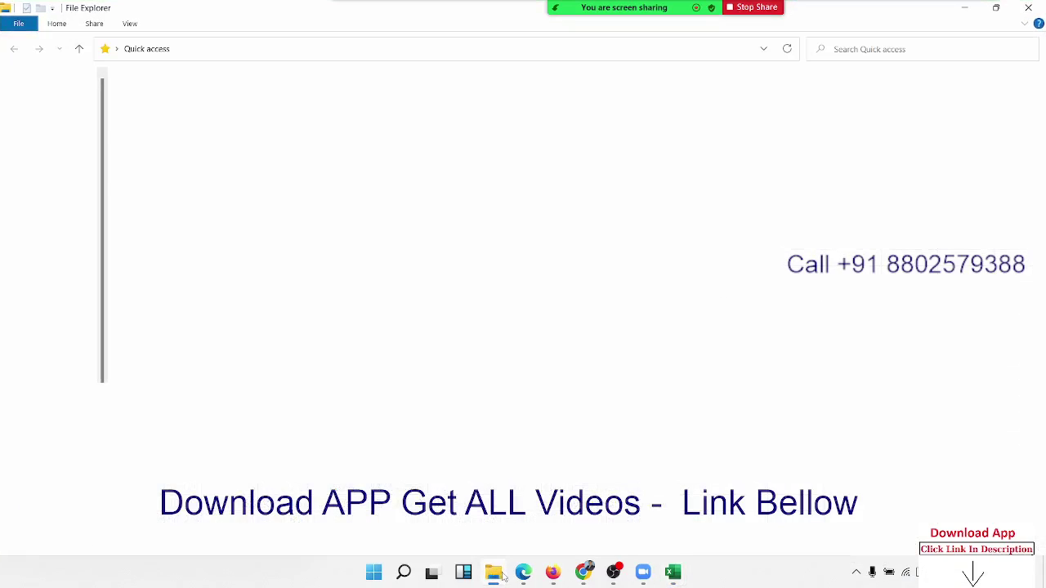
click(71, 531)
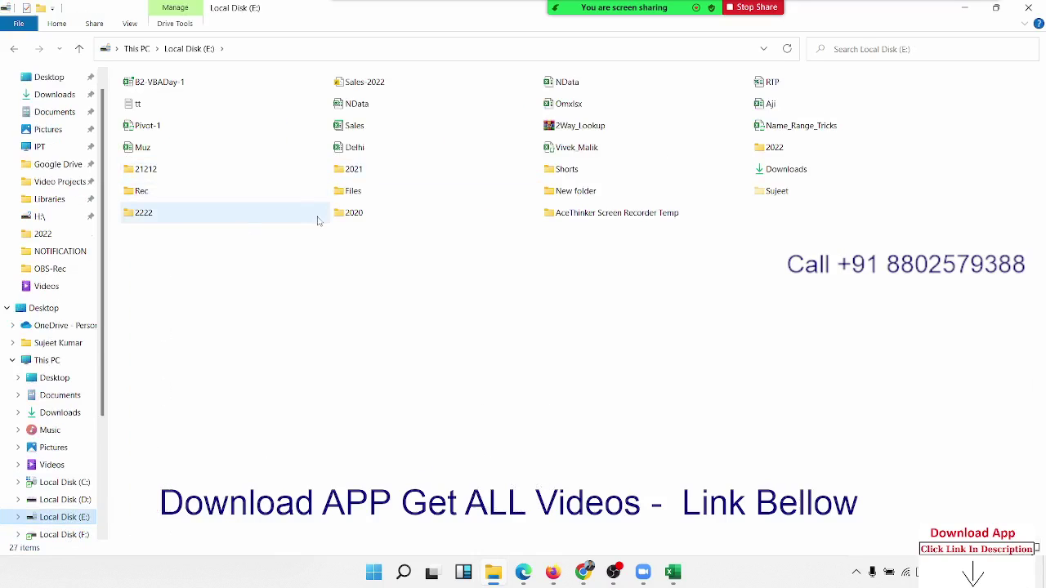
click(772, 154)
double_click(772, 155)
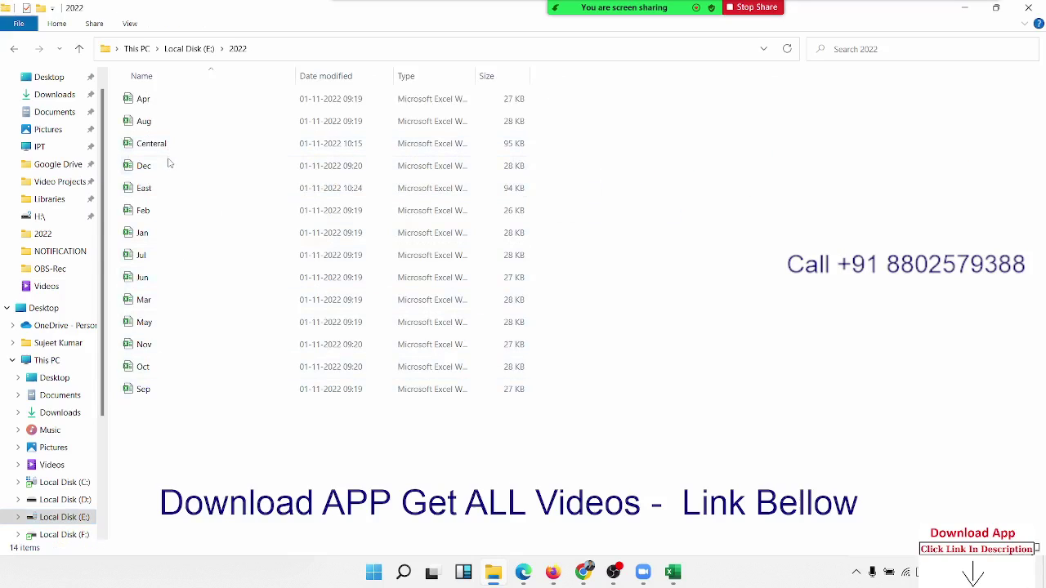
click(159, 145)
click(157, 188)
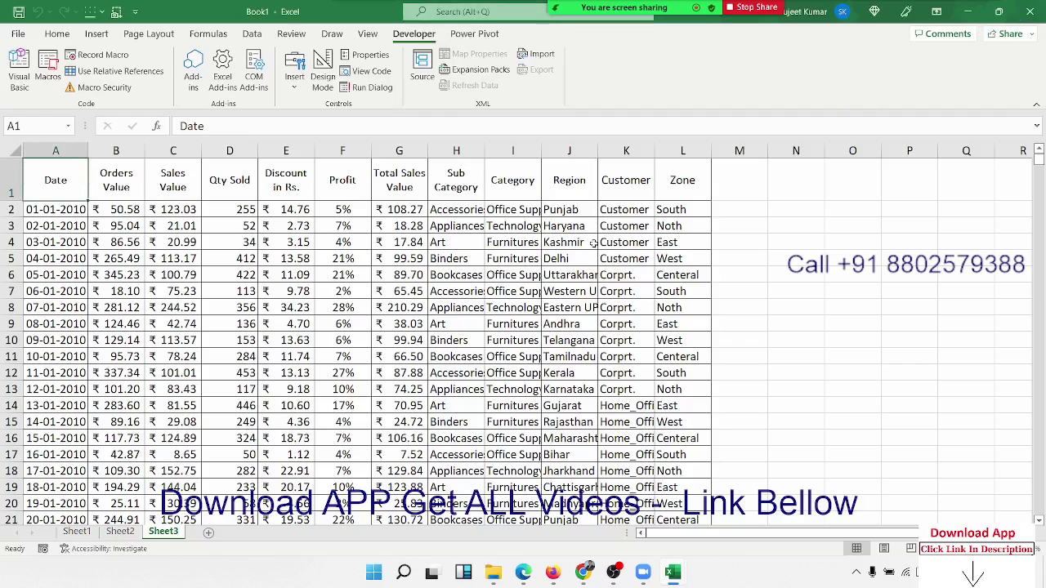
Assign Ctrl+Shift+Q as Macro3's shortcut in Macro Options and verify it
click(329, 231)
scroll(278, 327, down, 13)
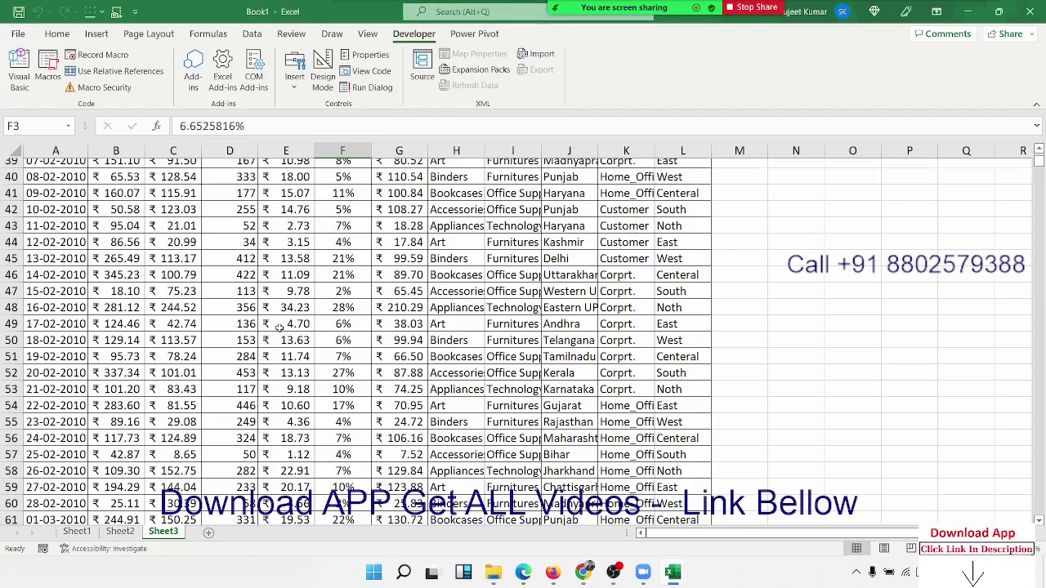
scroll(279, 326, up, 13)
click(770, 212)
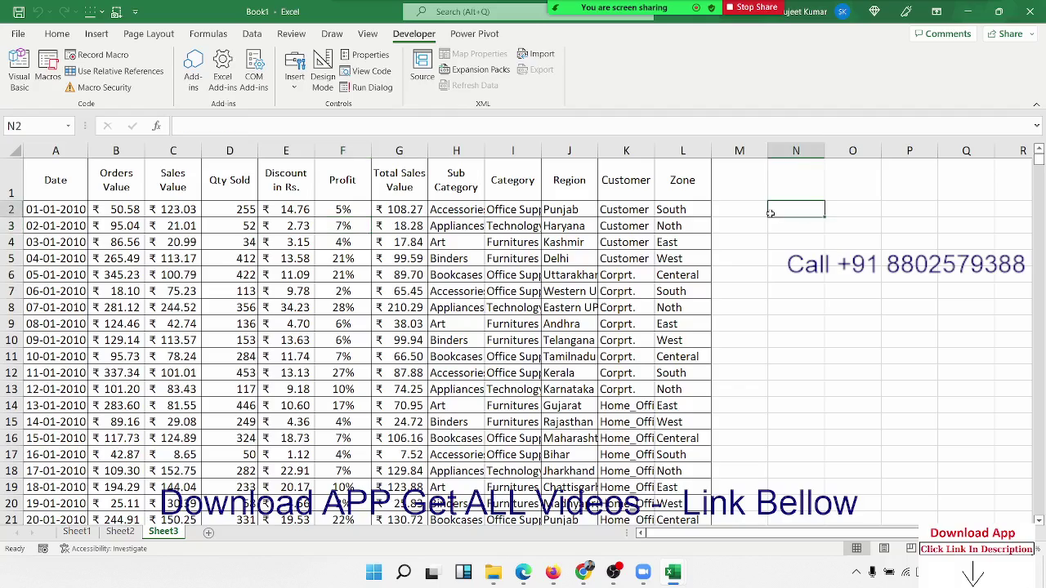
click(47, 70)
click(102, 170)
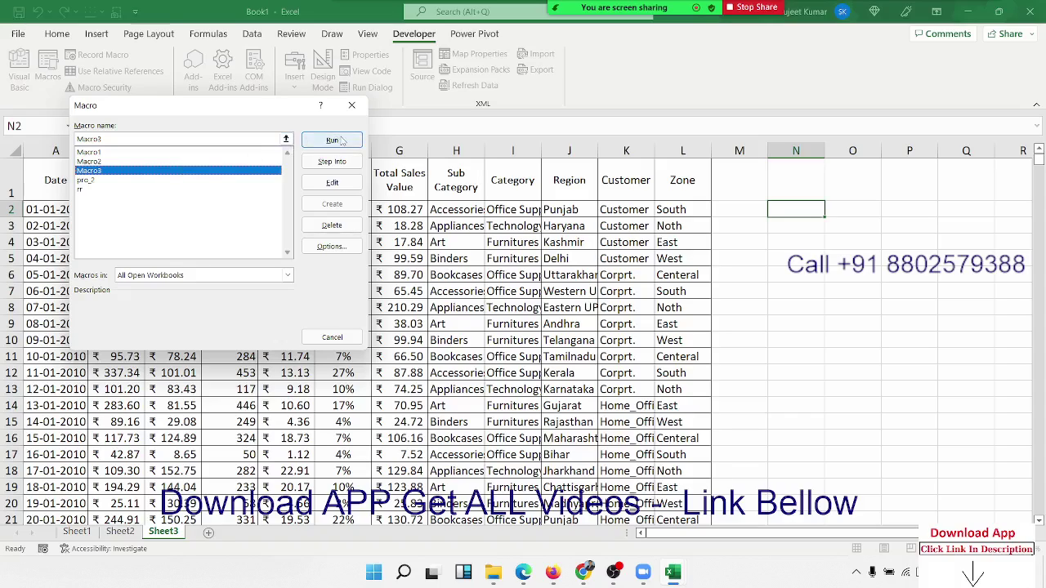
click(331, 246)
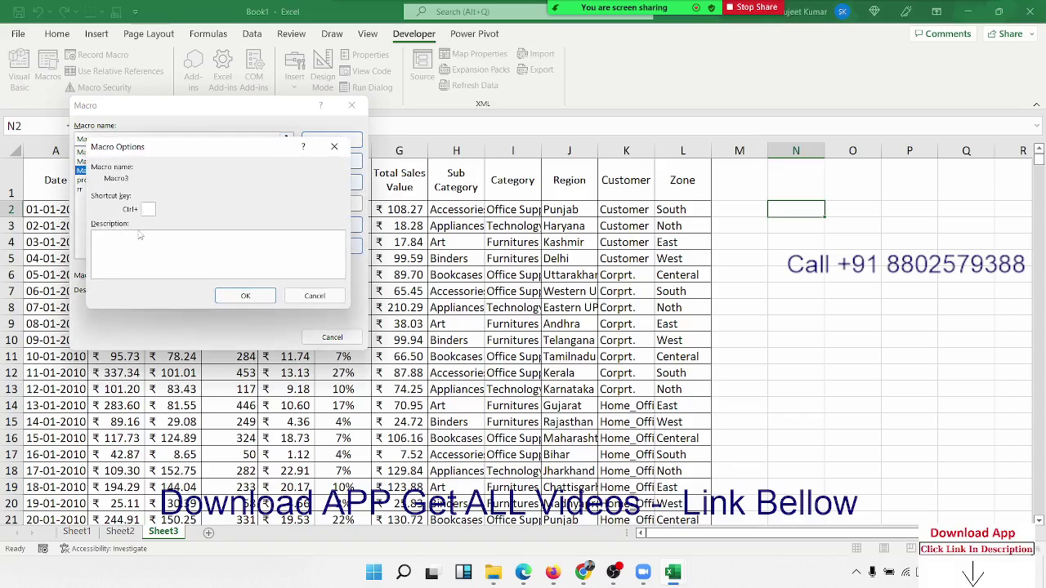
text(Q)
click(224, 303)
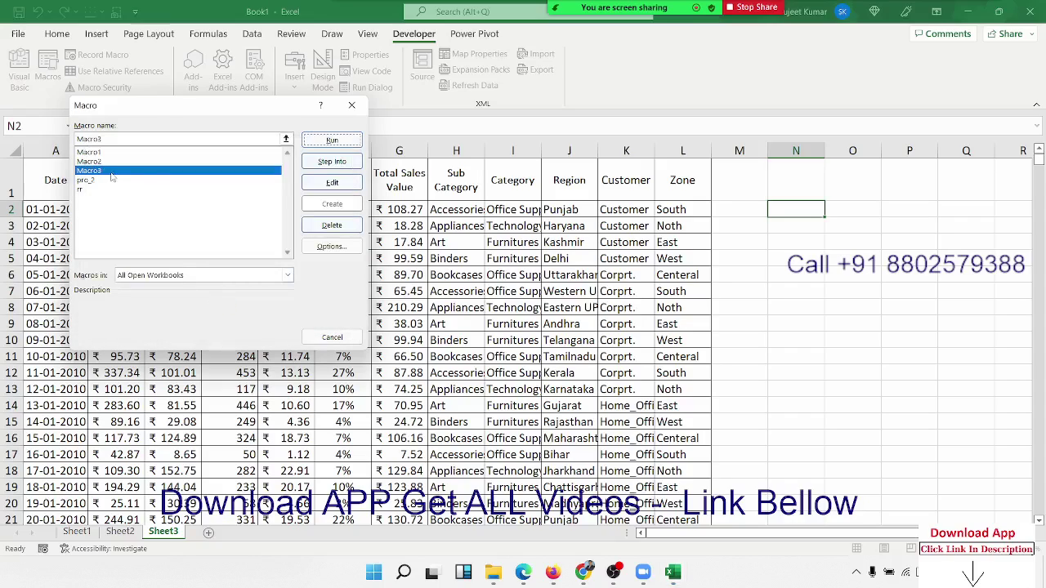
click(321, 252)
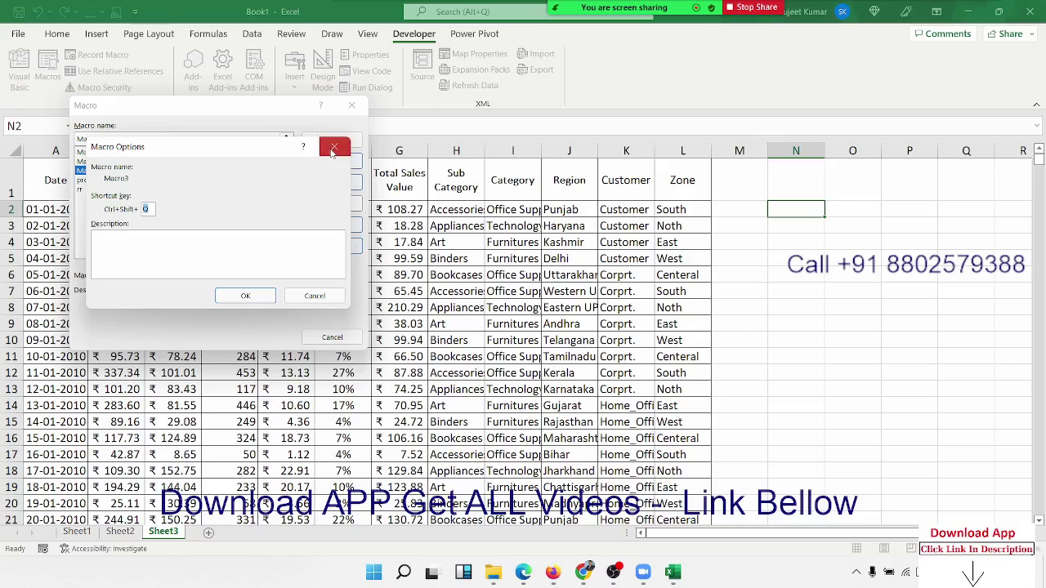
click(332, 152)
click(355, 107)
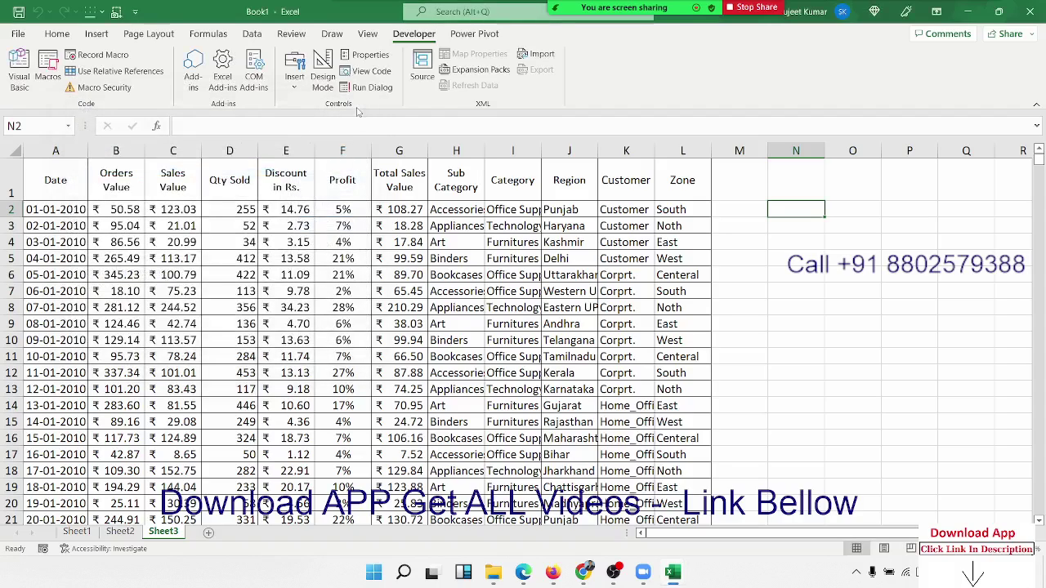
Draw a form button over cells N2 to O3 and assign it Macro3
click(838, 288)
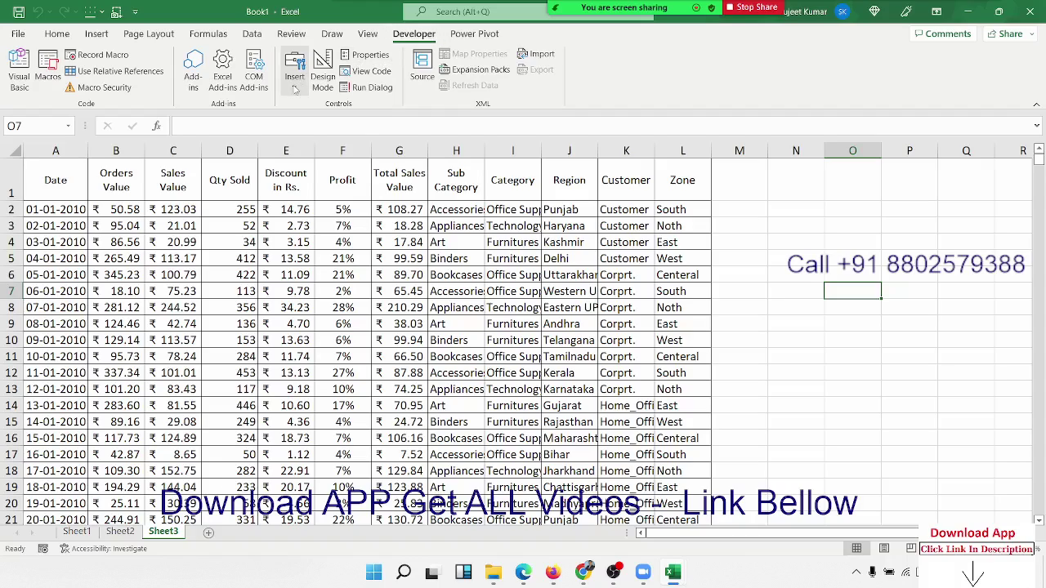
click(295, 81)
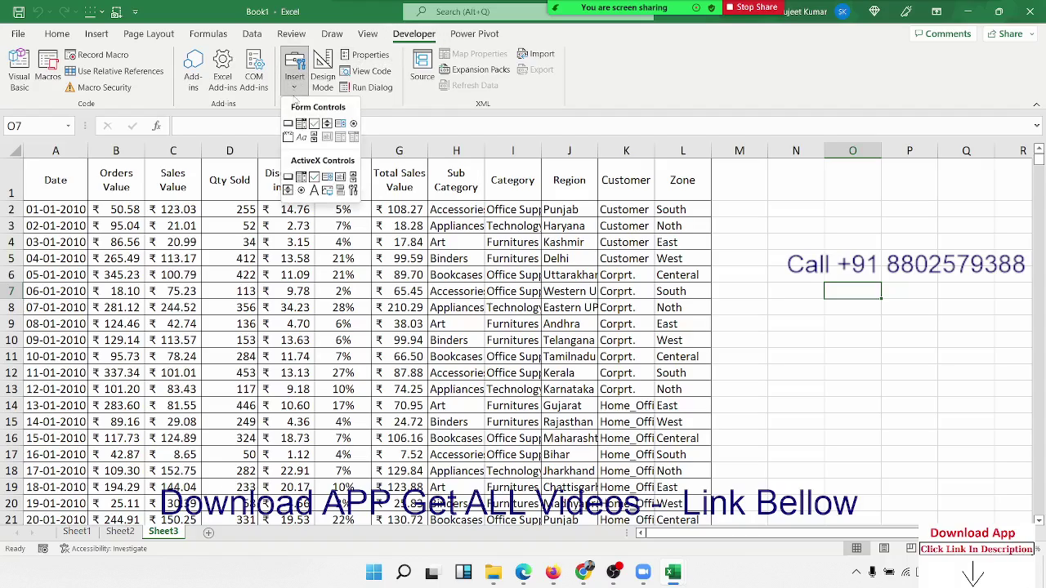
click(289, 125)
drag(775, 211, 851, 235)
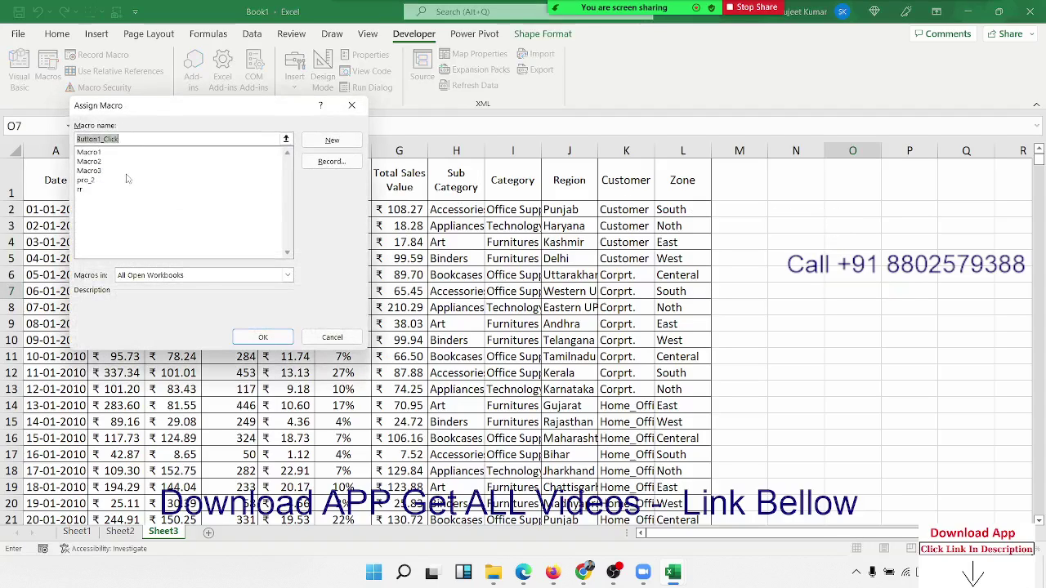
click(110, 171)
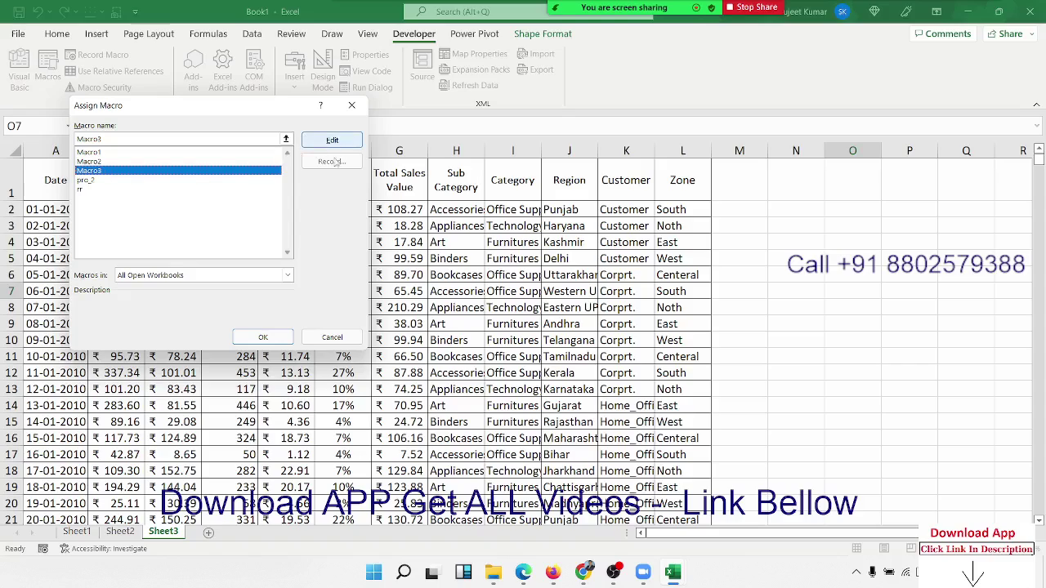
click(272, 335)
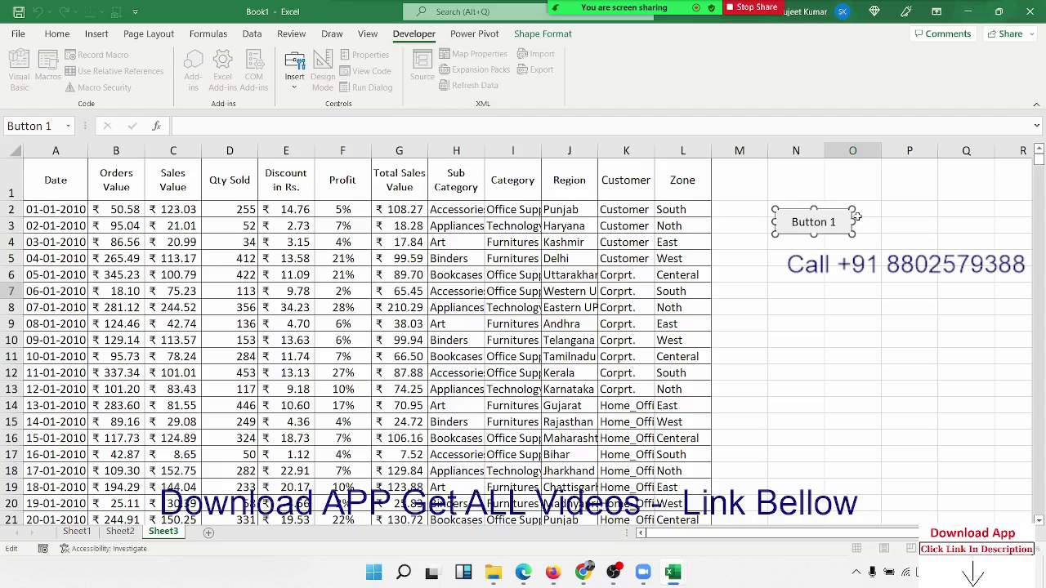
Change the button caption from Button 1 to Run
key(BackSpace)
key(BackSpace)
key(BackSpace)
key(BackSpace)
key(BackSpace)
key(BackSpace)
text(u)
text(n)
click(835, 260)
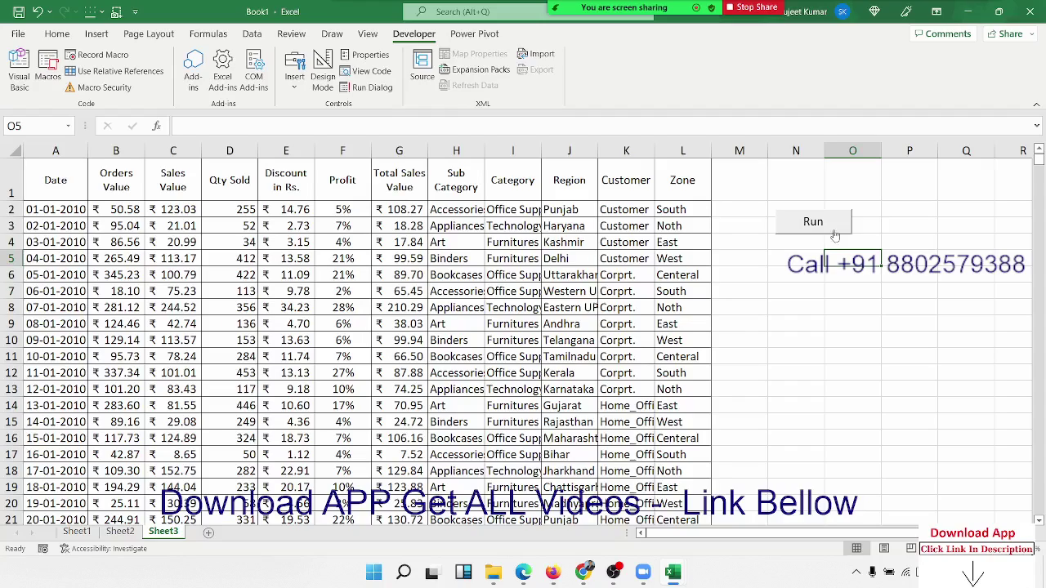
click(790, 243)
click(822, 270)
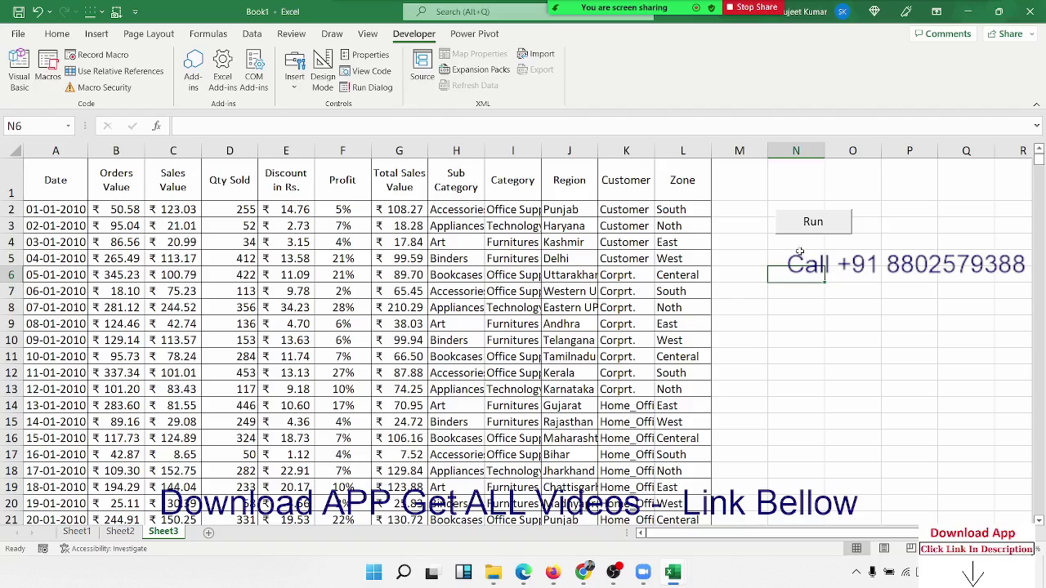
Draw a blue rectangle shape below the Run button
click(96, 34)
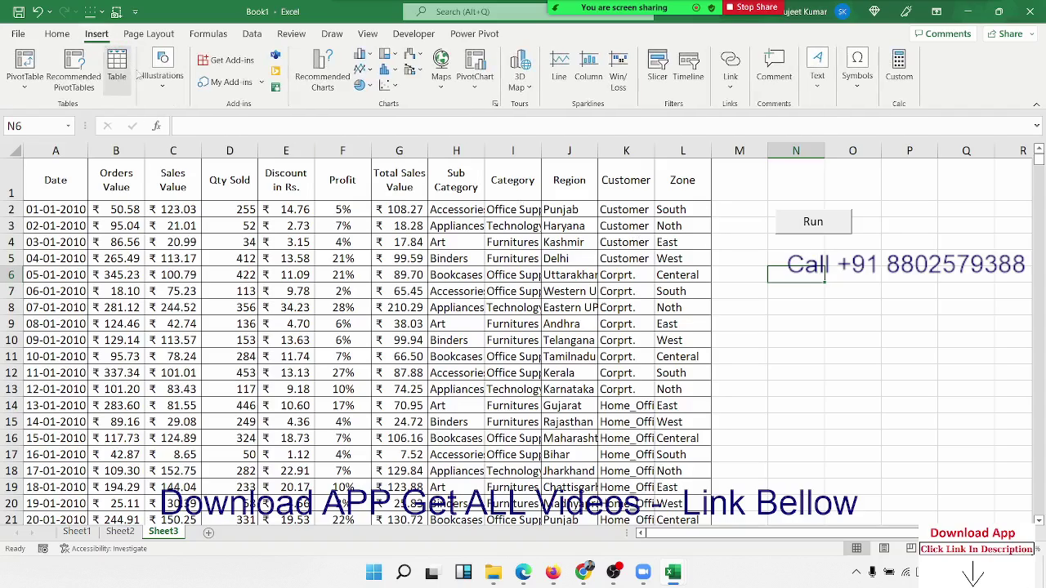
click(162, 70)
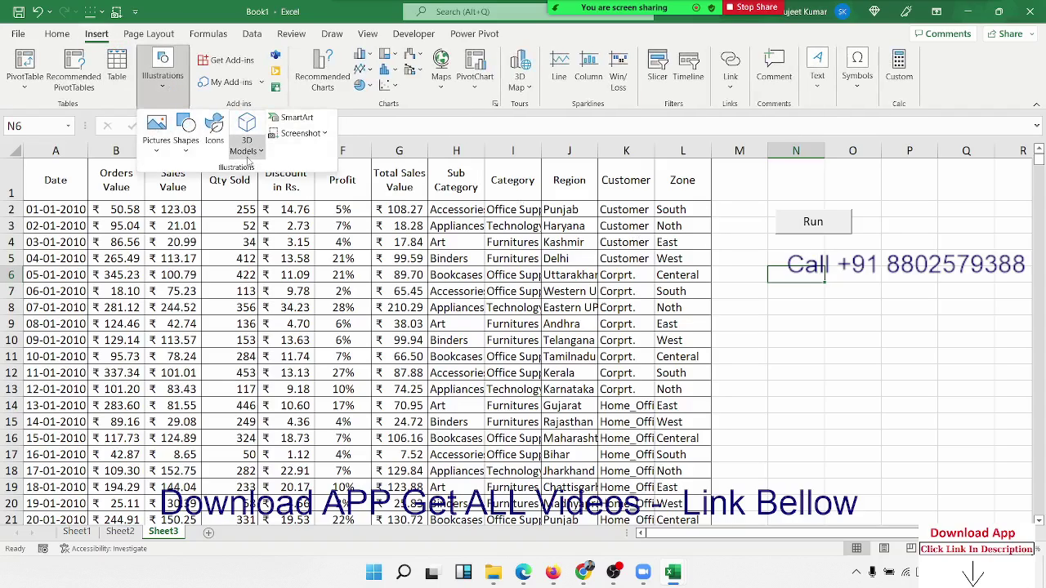
click(187, 158)
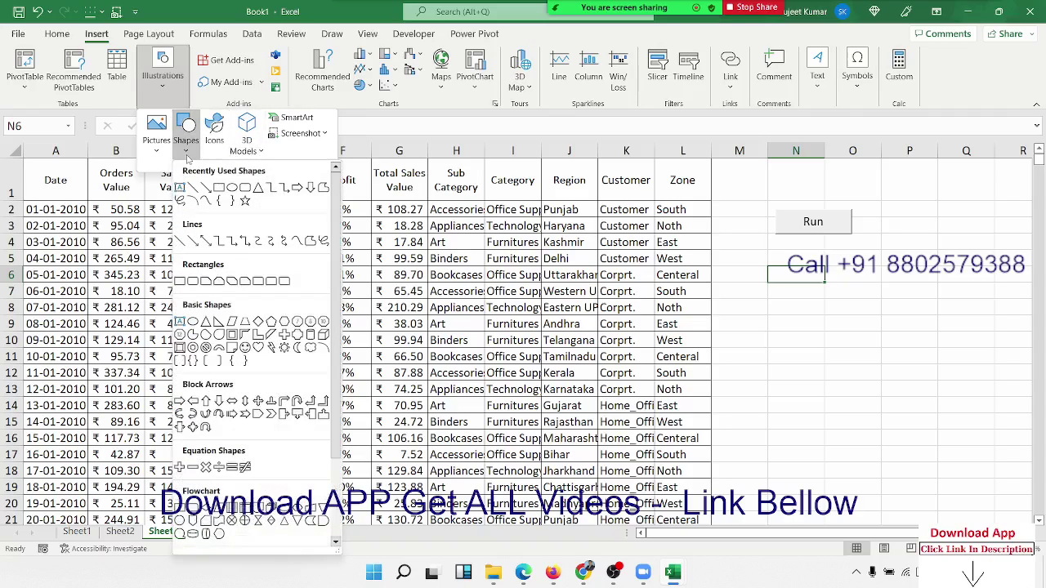
click(245, 188)
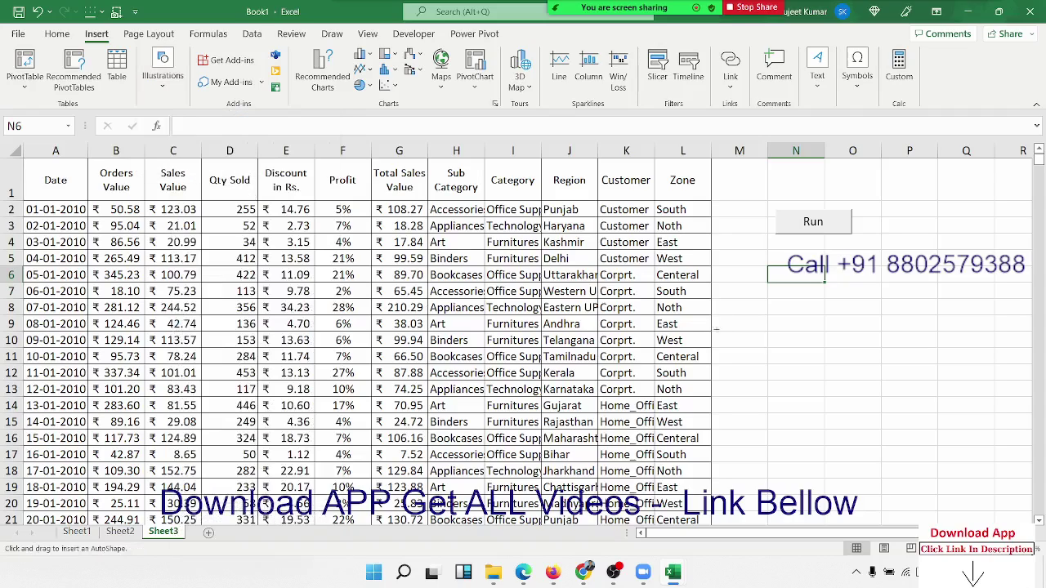
drag(789, 249, 892, 288)
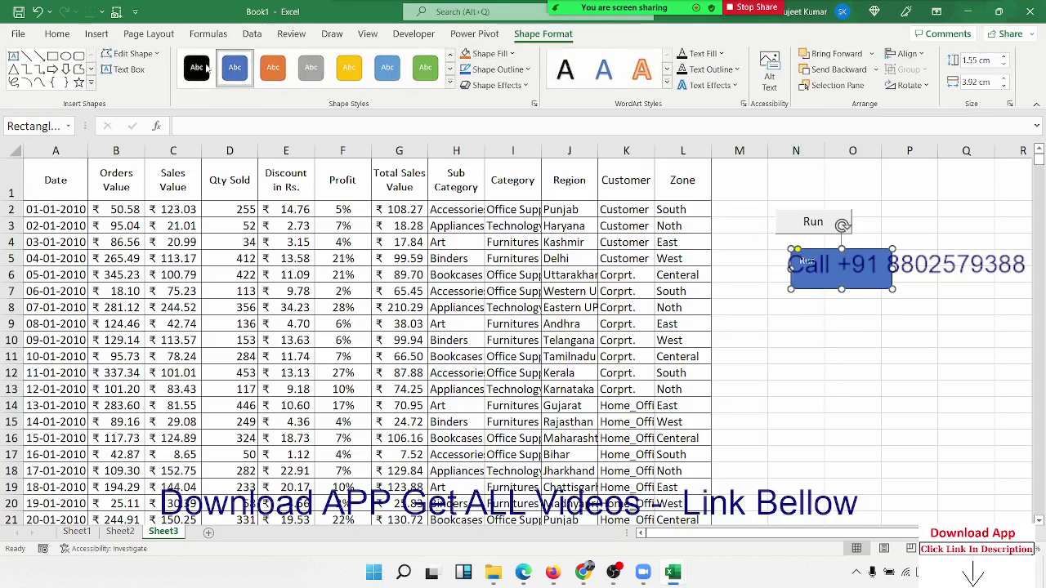
Centre the shape's Run text horizontally and vertically and enlarge its font twice
click(71, 35)
click(251, 81)
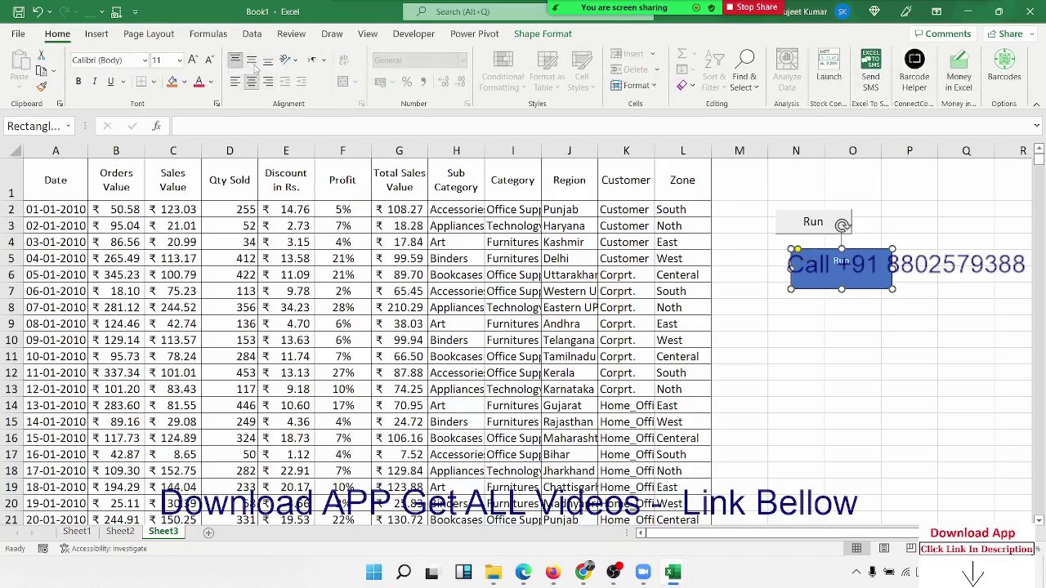
click(250, 60)
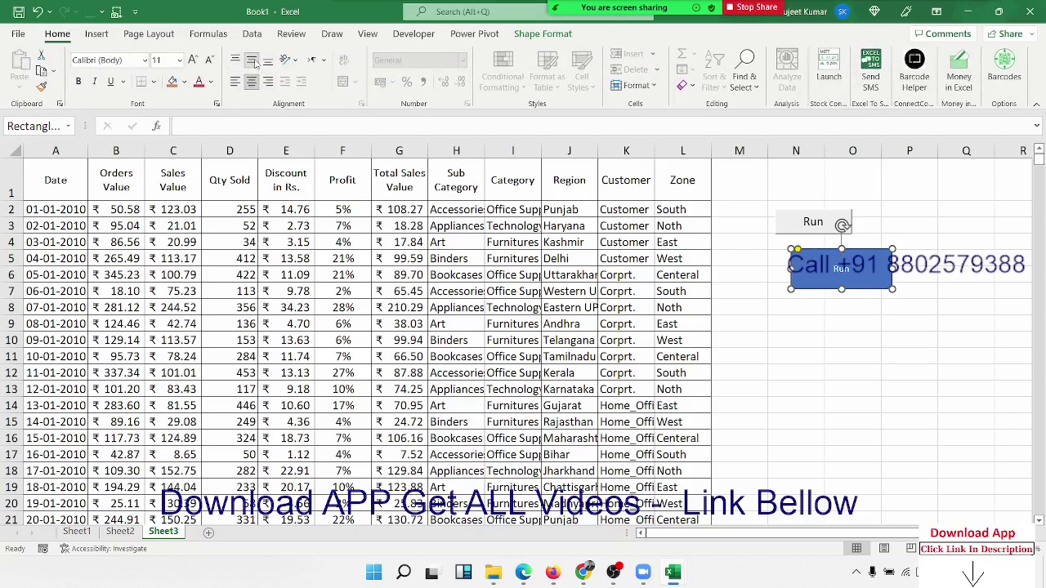
click(193, 60)
click(193, 59)
click(193, 60)
click(193, 60)
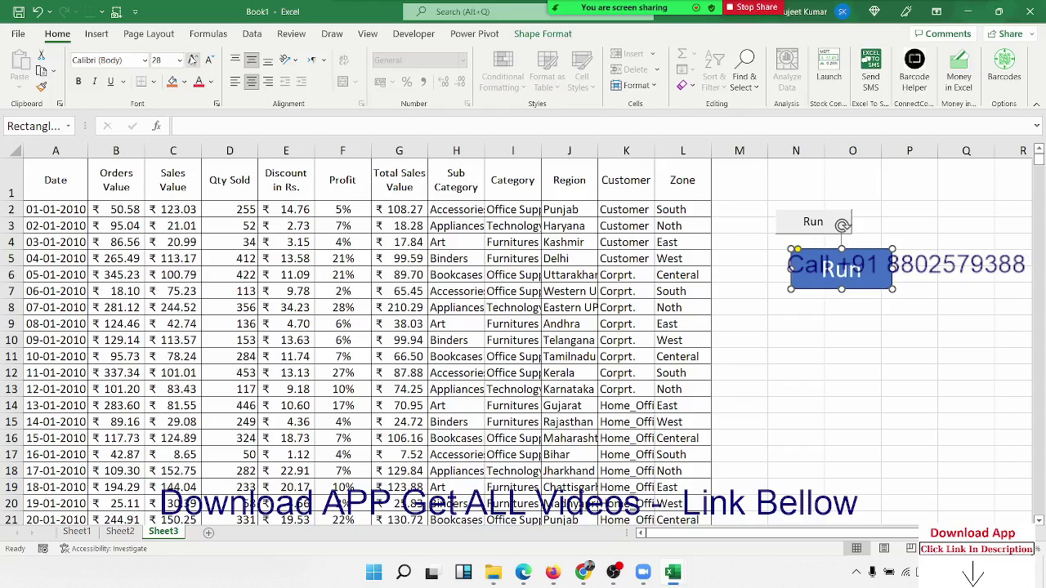
click(919, 346)
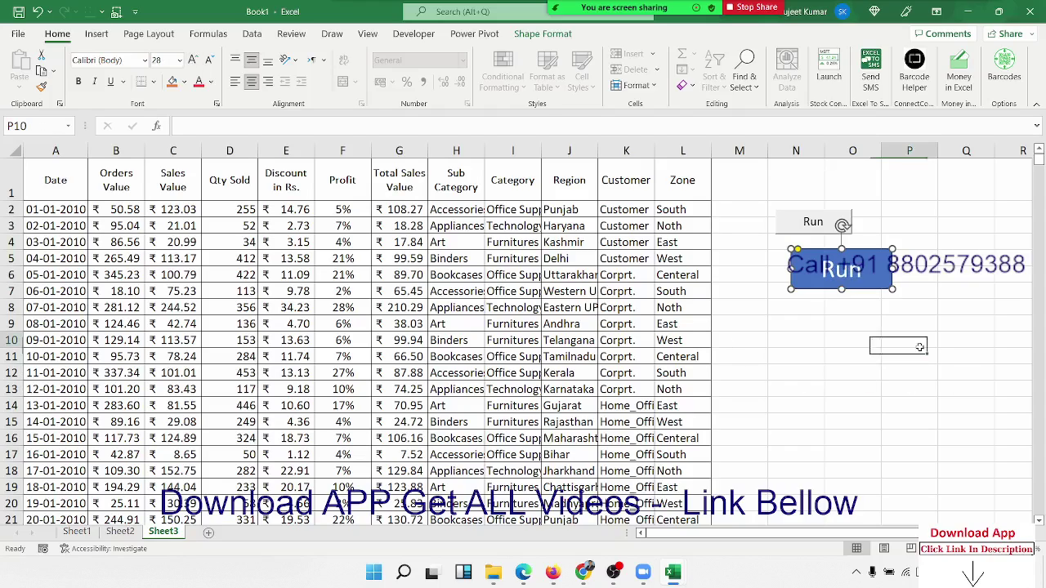
Assign Macro3 to the rectangle shape
right_click(844, 292)
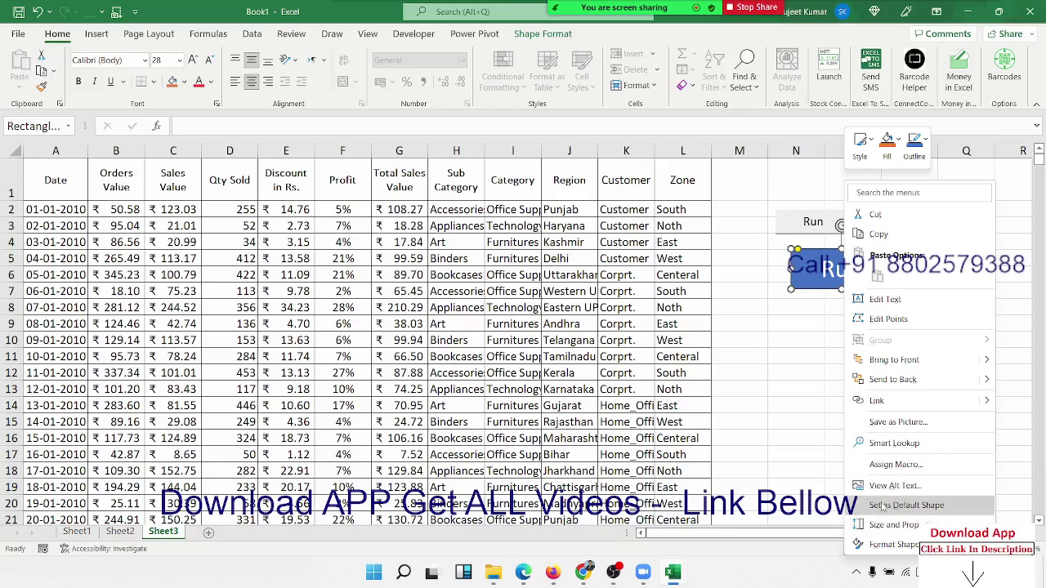
click(880, 466)
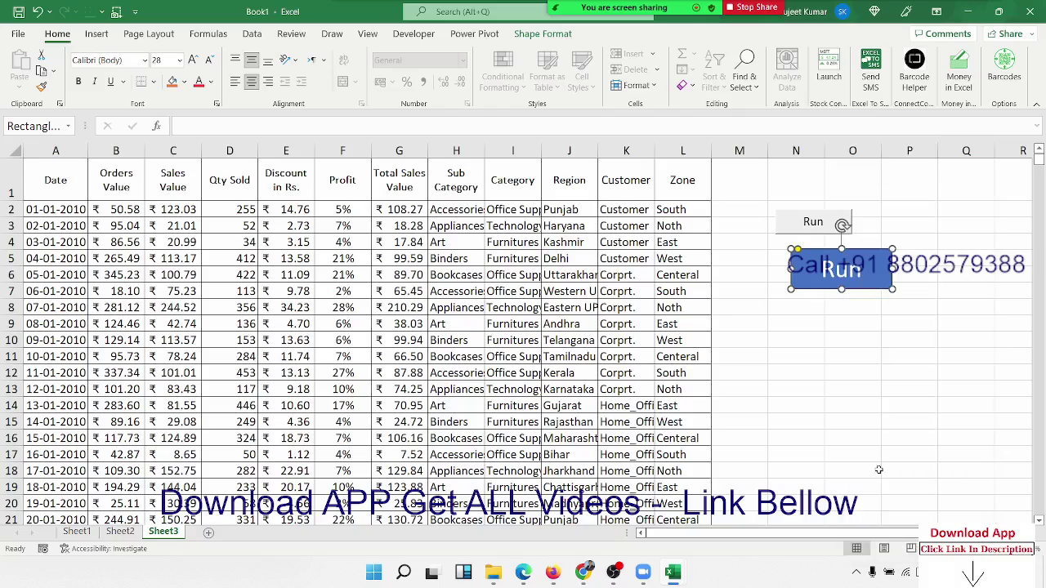
click(756, 371)
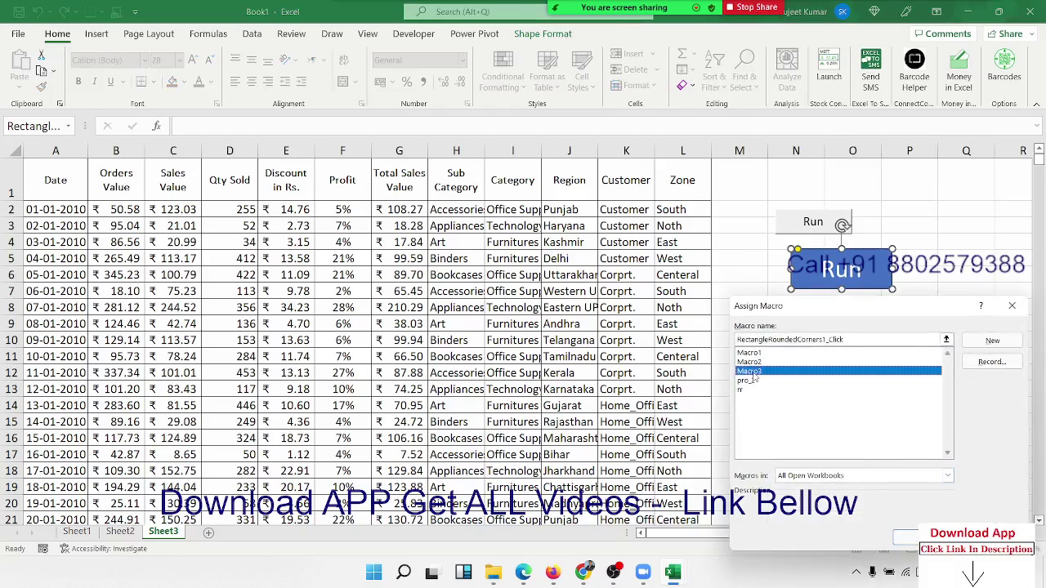
click(908, 538)
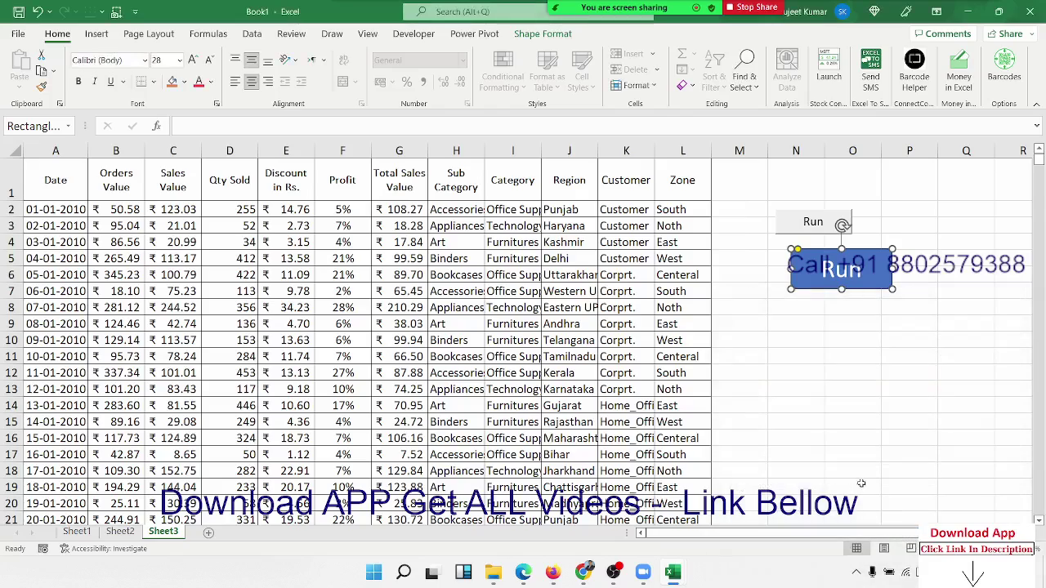
click(821, 423)
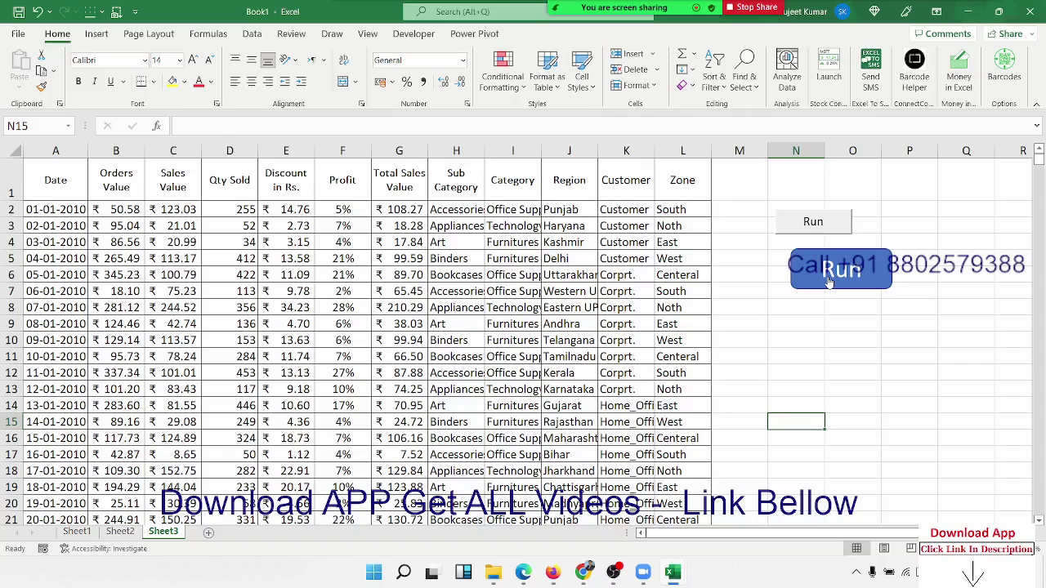
Open the Visual Basic editor from the Developer tab to view Module2's Macro3
click(409, 35)
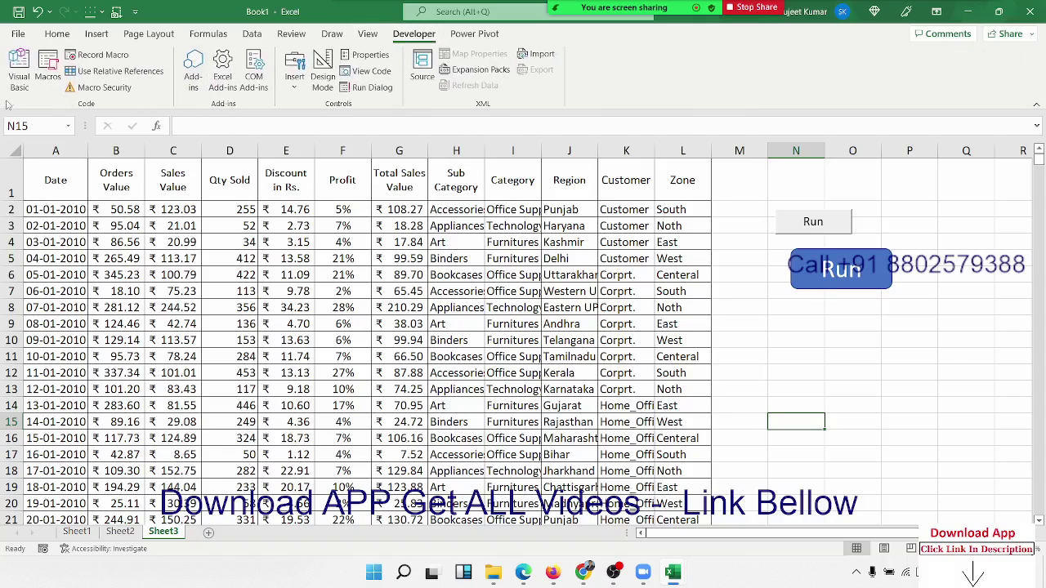
click(20, 78)
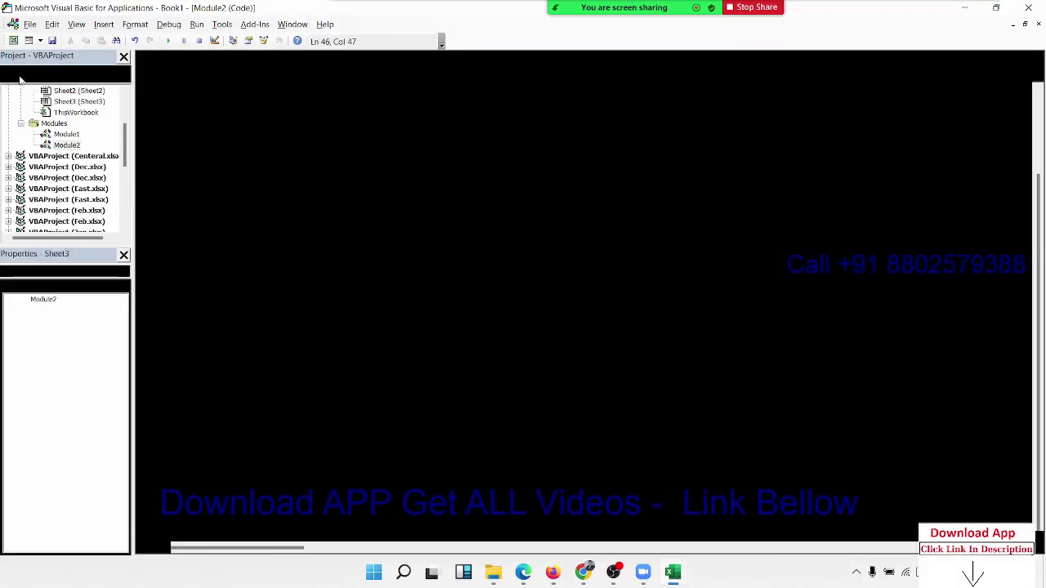